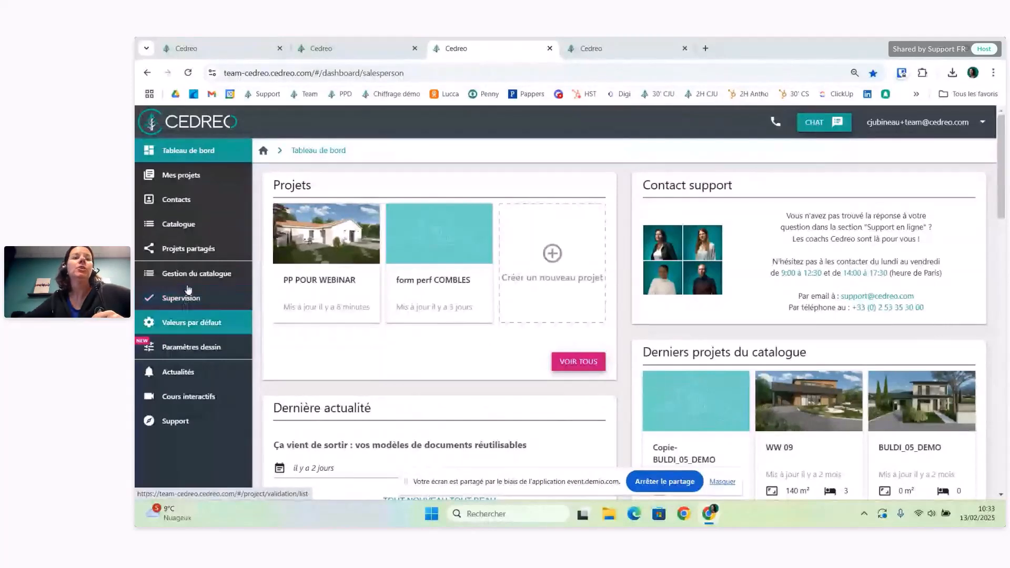
Open the document templates (Modèles de documents) in the drawing settings and look over the available models.
left_click(189, 349)
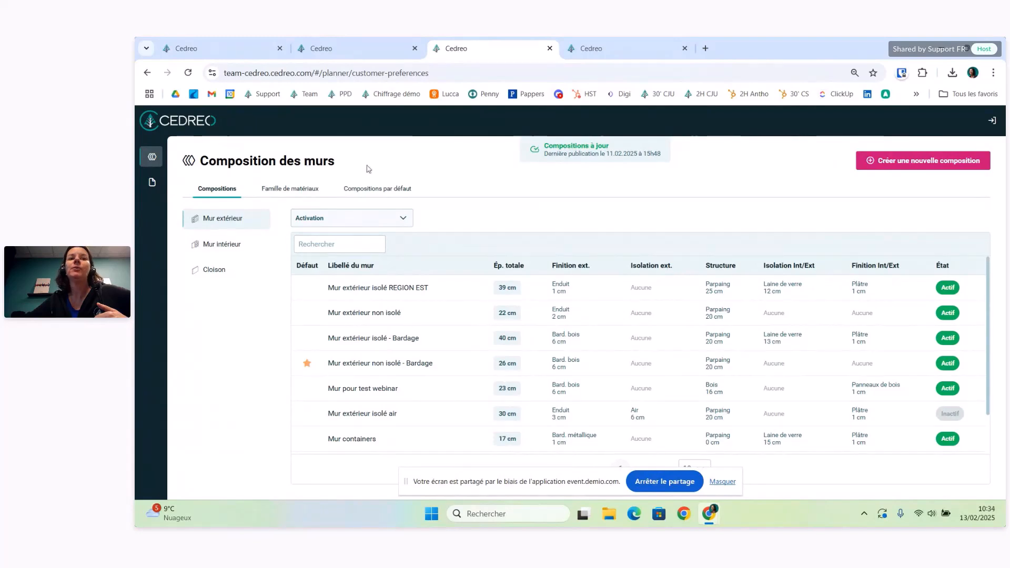
mouse_move(428, 392)
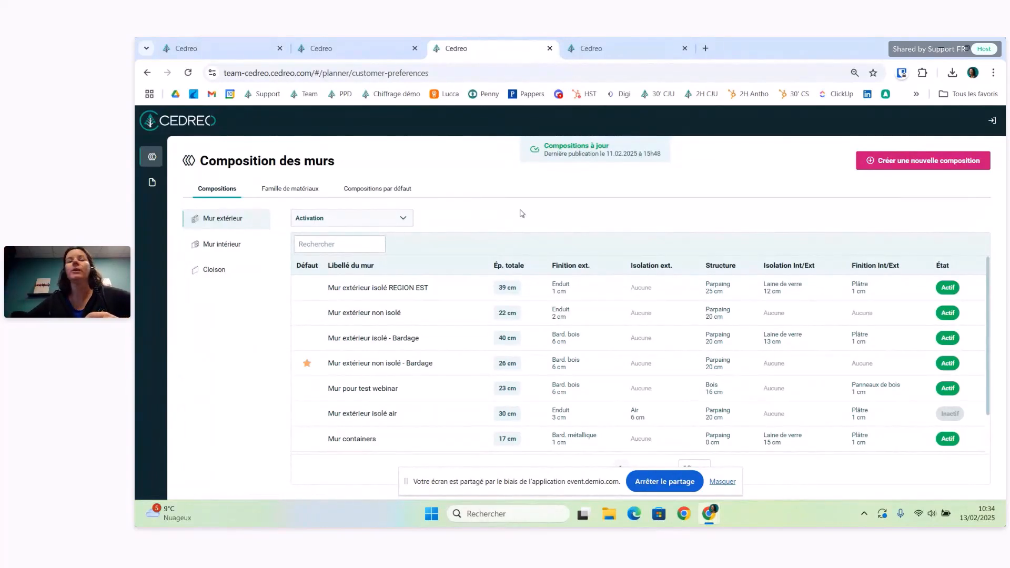
mouse_move(156, 147)
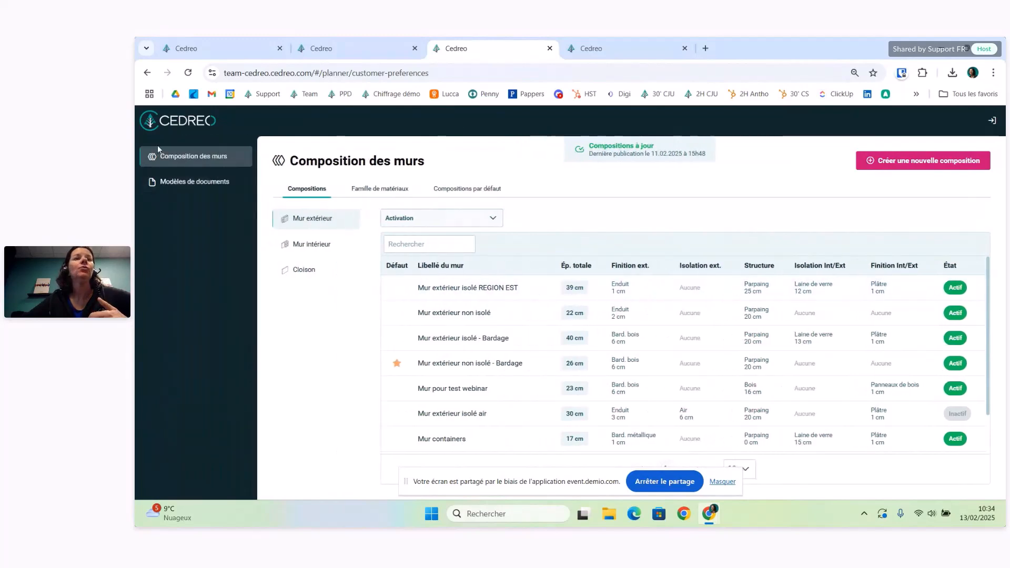
left_click(190, 182)
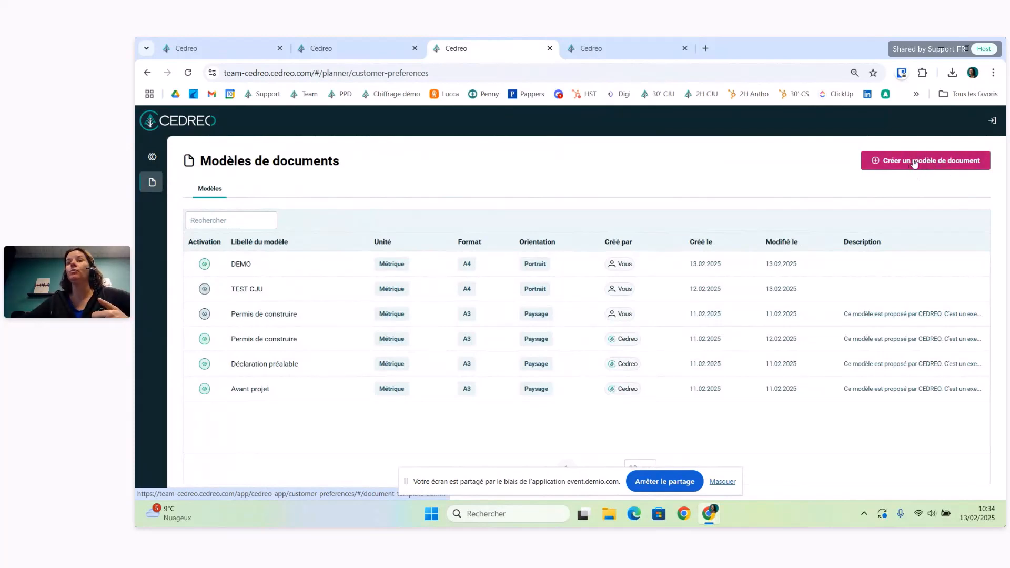
mouse_move(265, 336)
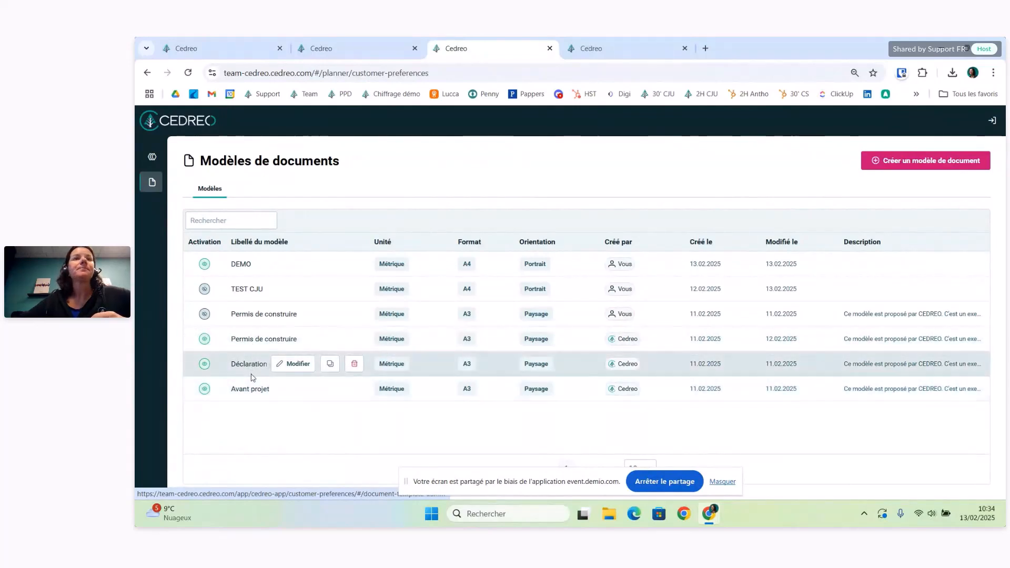
Switch to the PP POUR WEBINAR project in the planner, open its Dossier and review the existing plans.
left_click(382, 51)
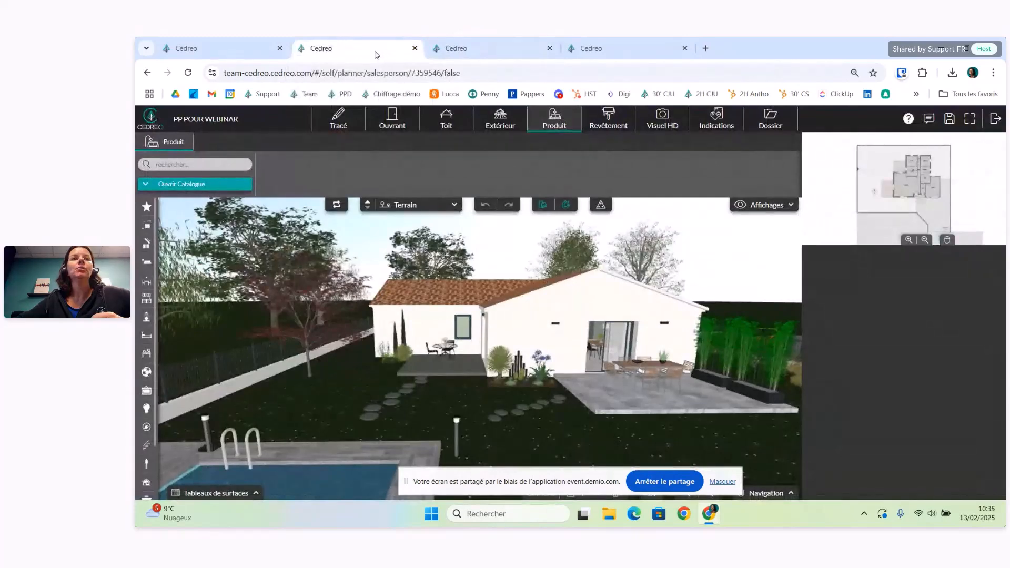
left_click(619, 51)
left_click(723, 481)
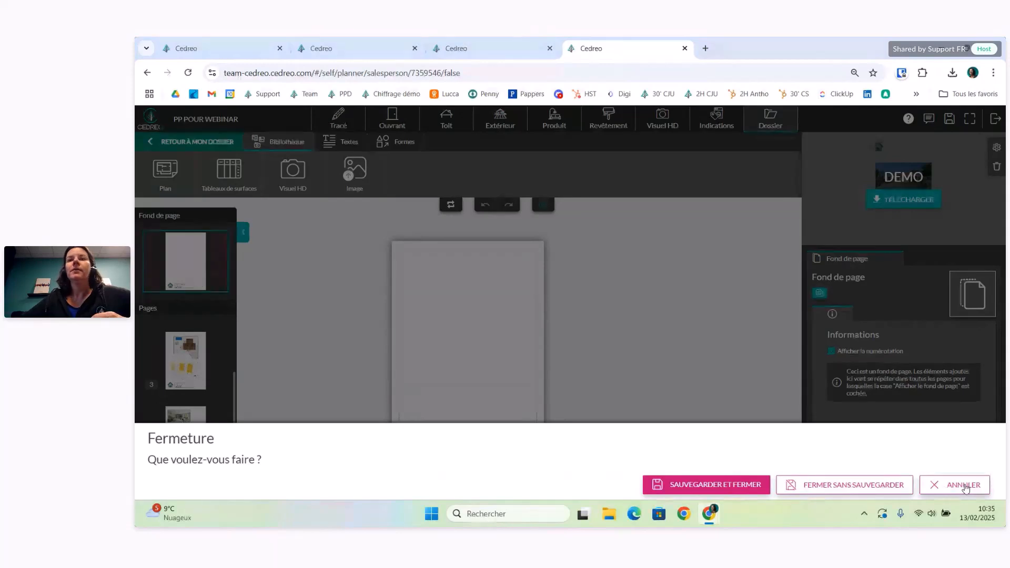
left_click(360, 52)
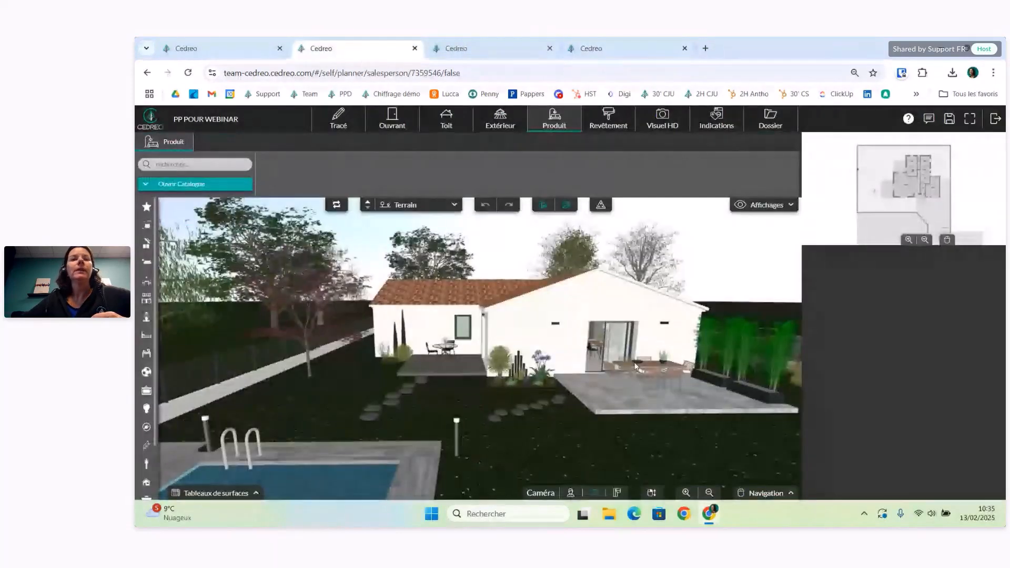
left_click_drag(635, 367, 460, 377)
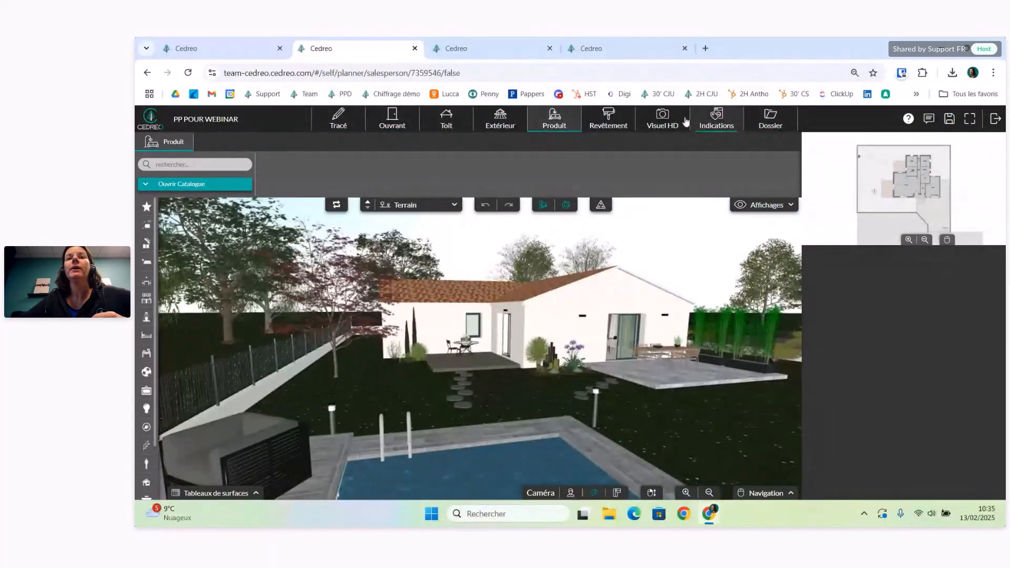
left_click(772, 124)
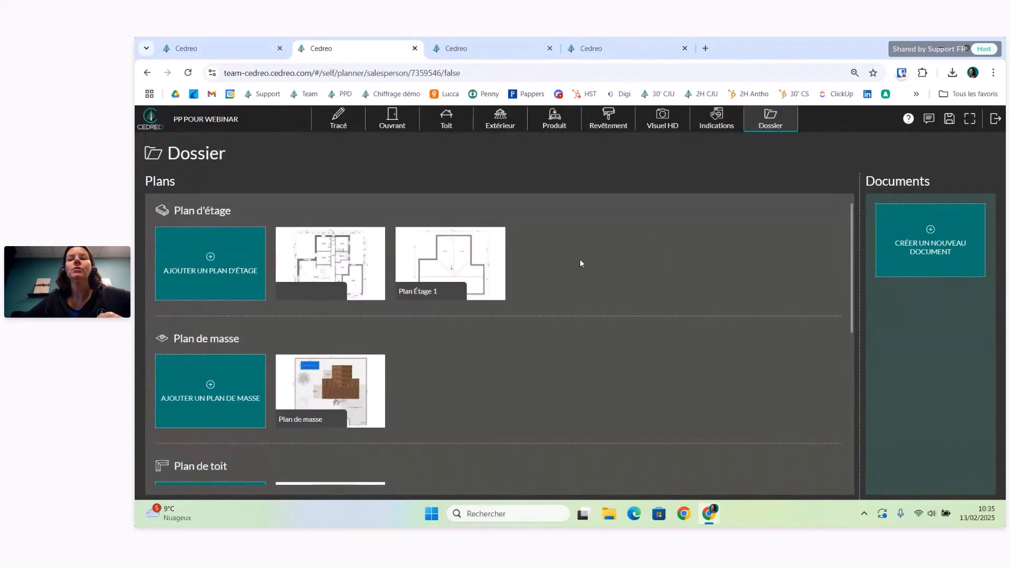
scroll(427, 344, "down", 2)
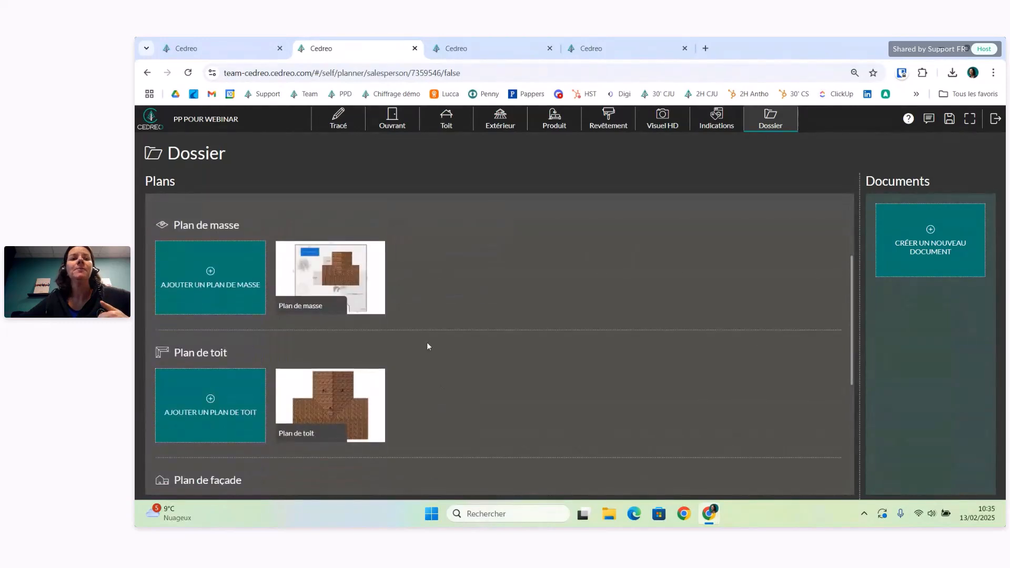
Create a new document from the A3 landscape Avant projet template, keeping its default name.
left_click(938, 244)
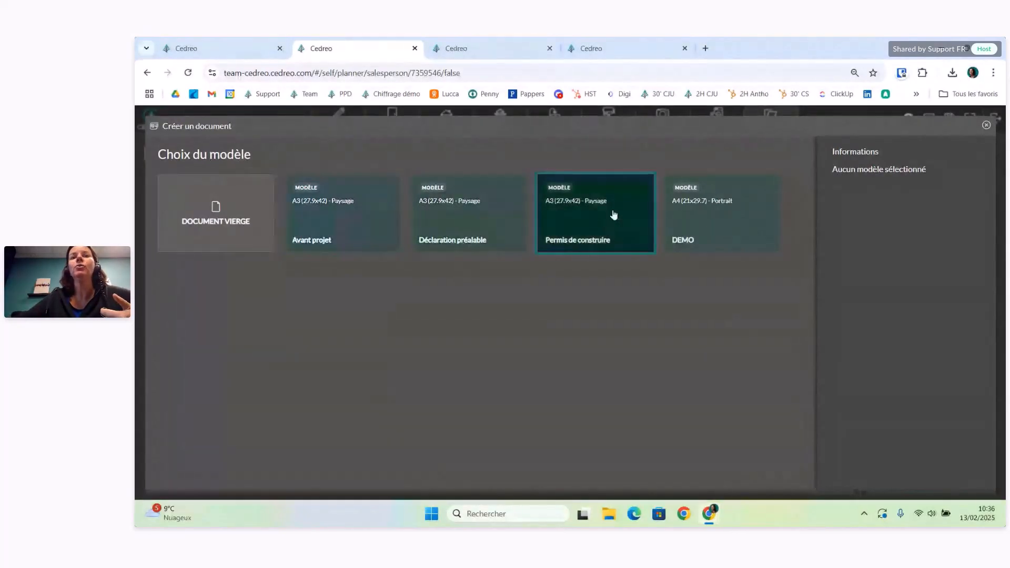
left_click(349, 231)
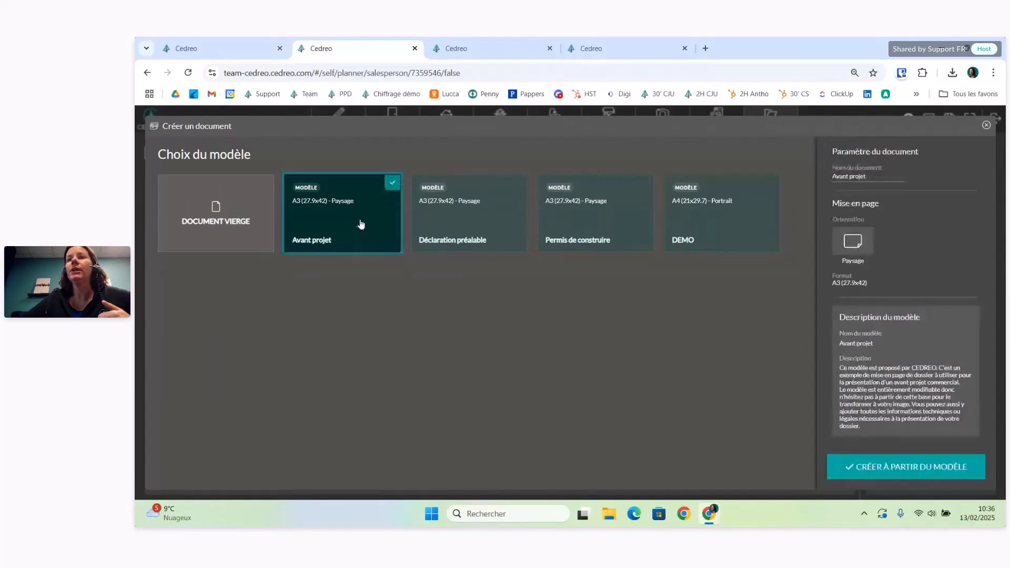
left_click_drag(884, 179, 818, 173)
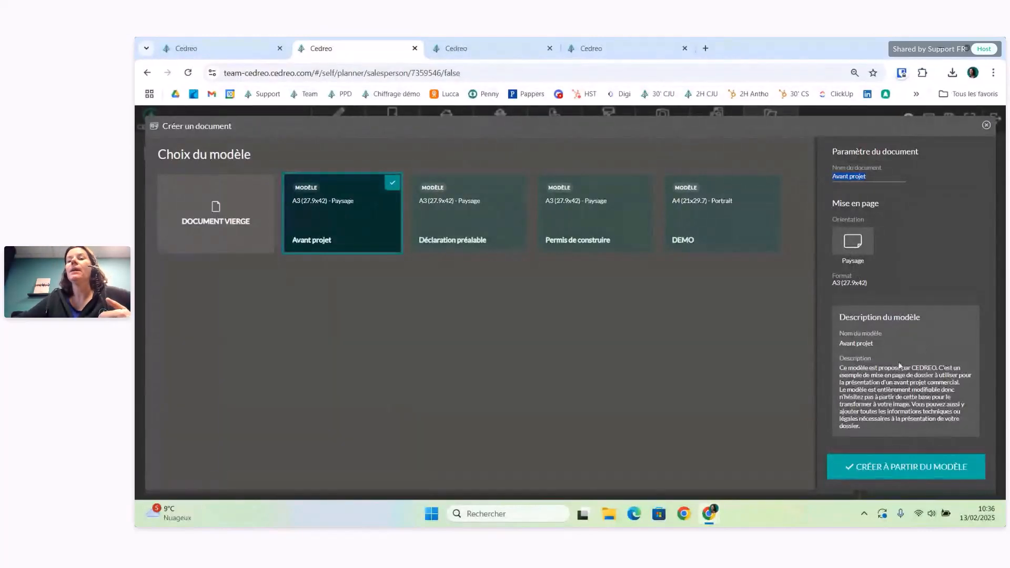
left_click(904, 470)
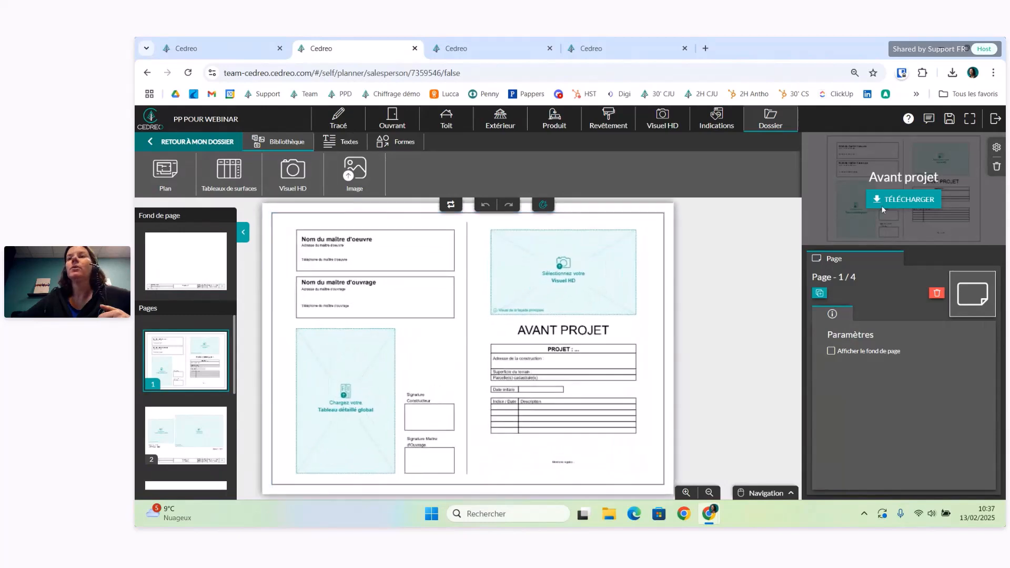
Show the document in full screen and examine the title block on its page background.
left_click(970, 119)
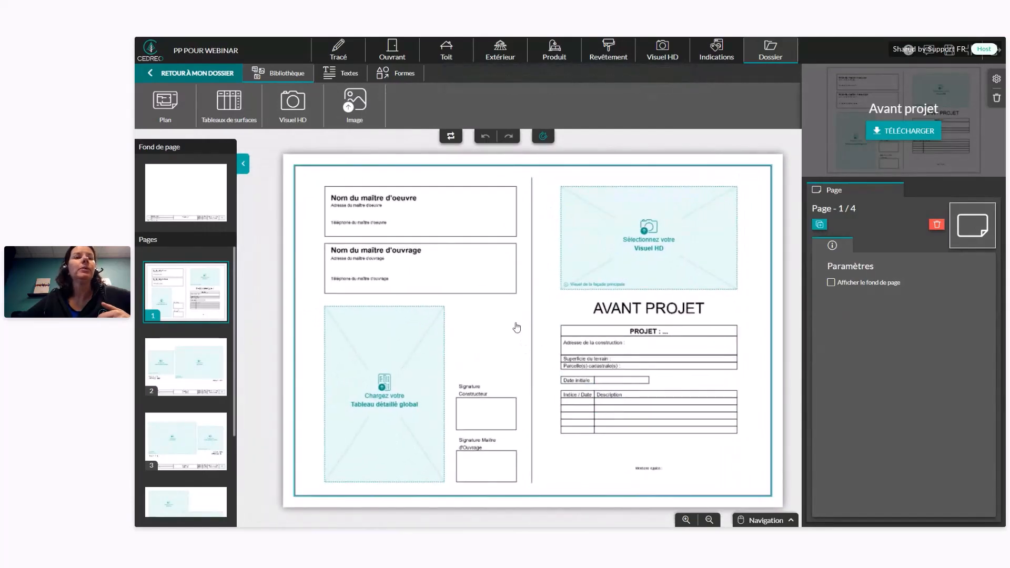
left_click(189, 192)
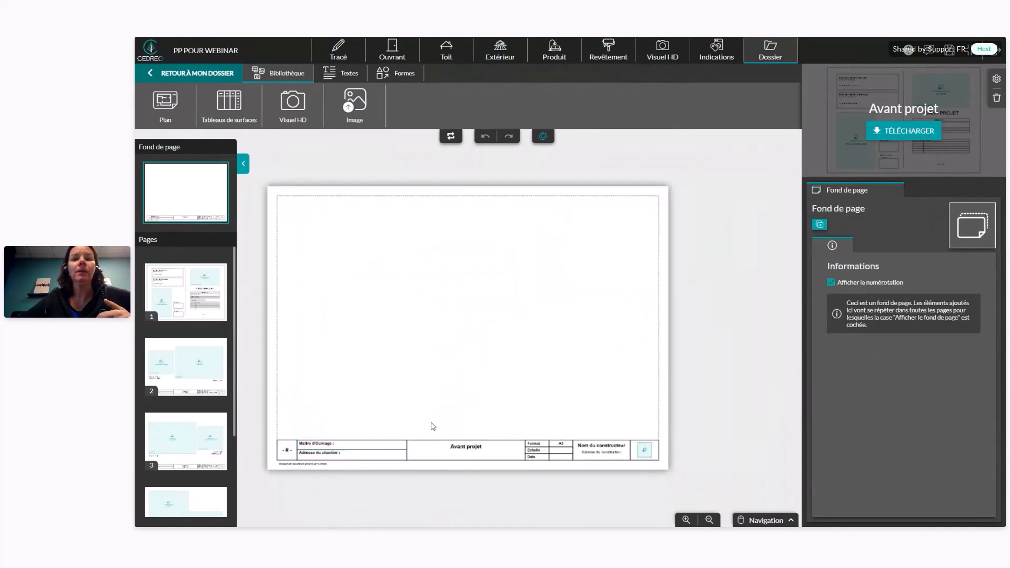
scroll(440, 405, "up", 1)
left_click_drag(440, 405, 469, 337)
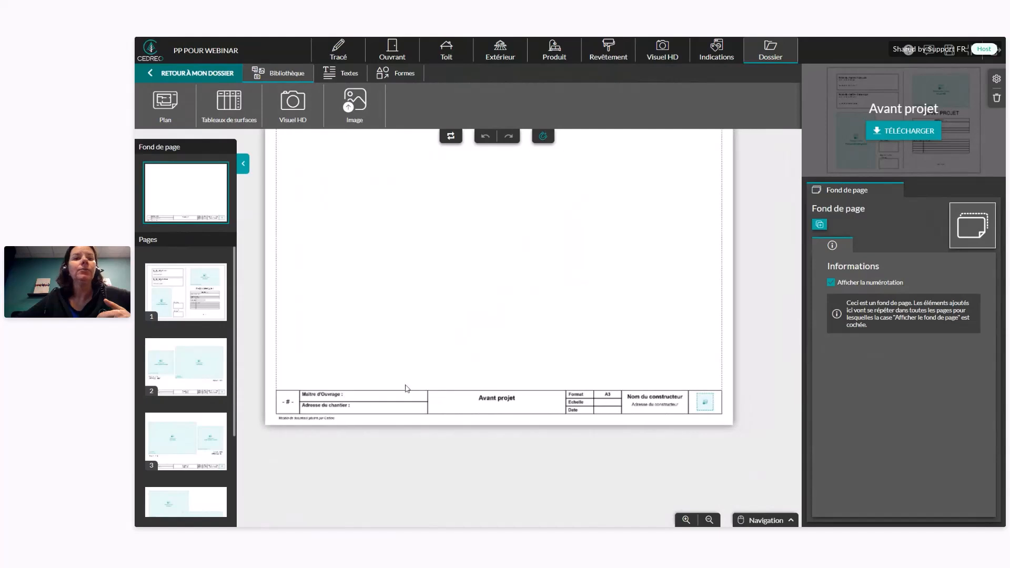
scroll(322, 405, "up", 3)
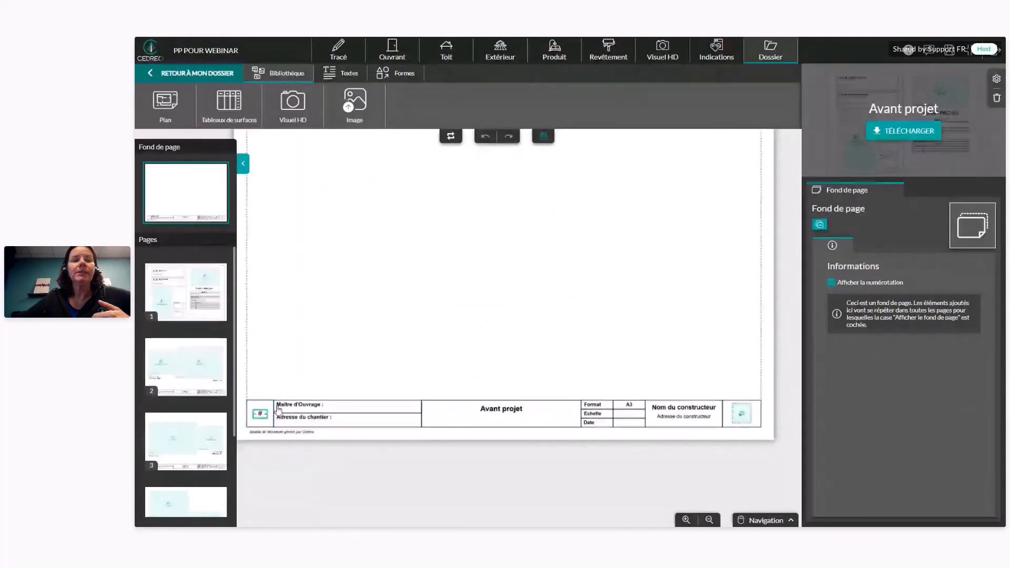
scroll(422, 336, "up", 5)
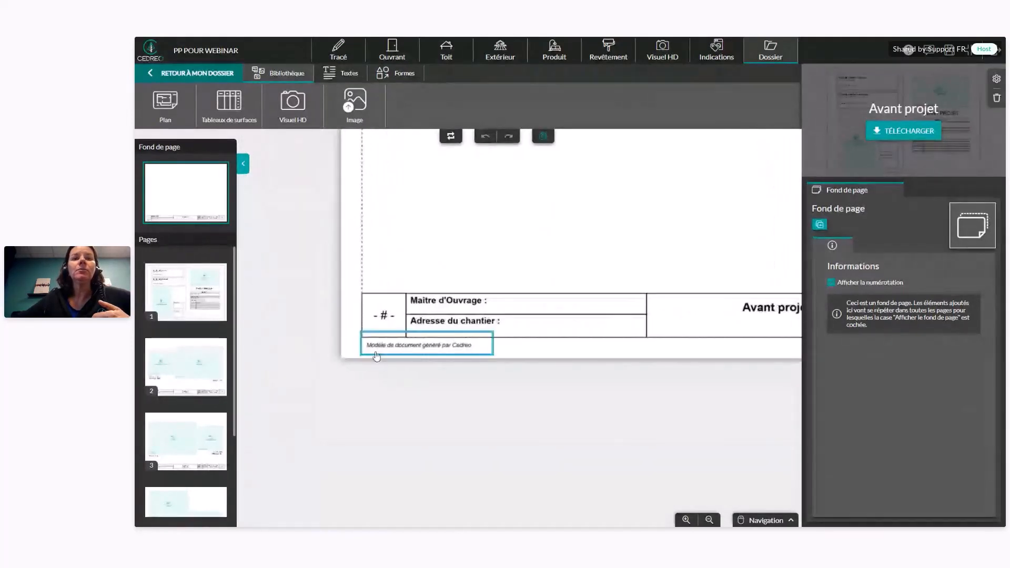
Select the "Modèle de document généré par Cedreo" text box under the title block and inspect the block's remaining fields.
left_click(411, 351)
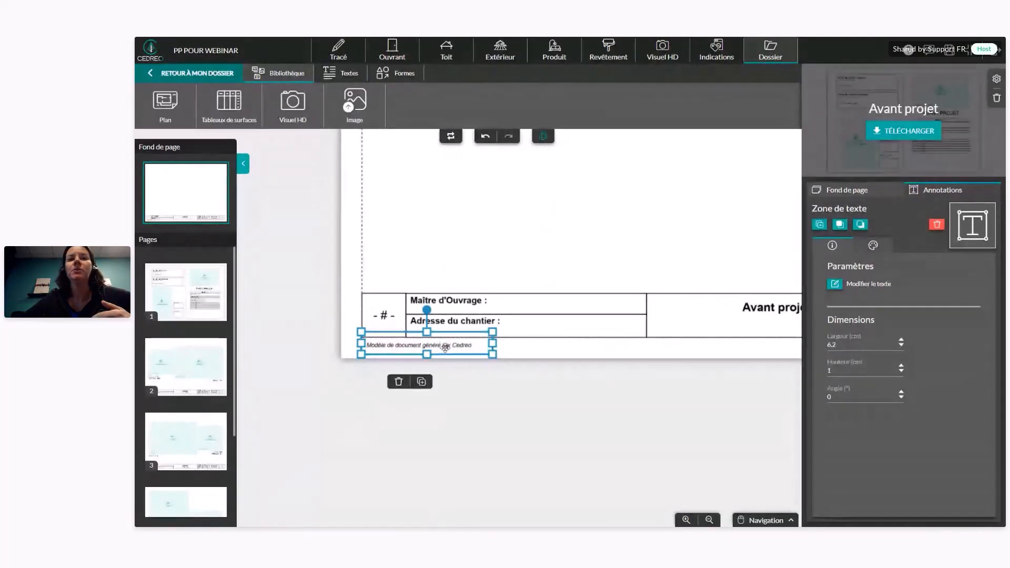
left_click(618, 229)
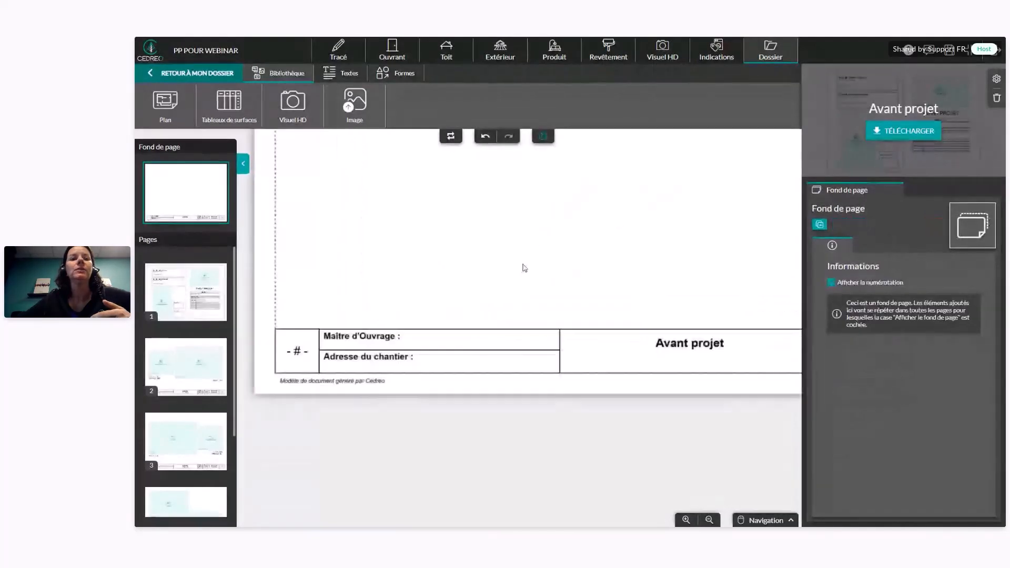
left_click(310, 388)
scroll(556, 273, "down", 2)
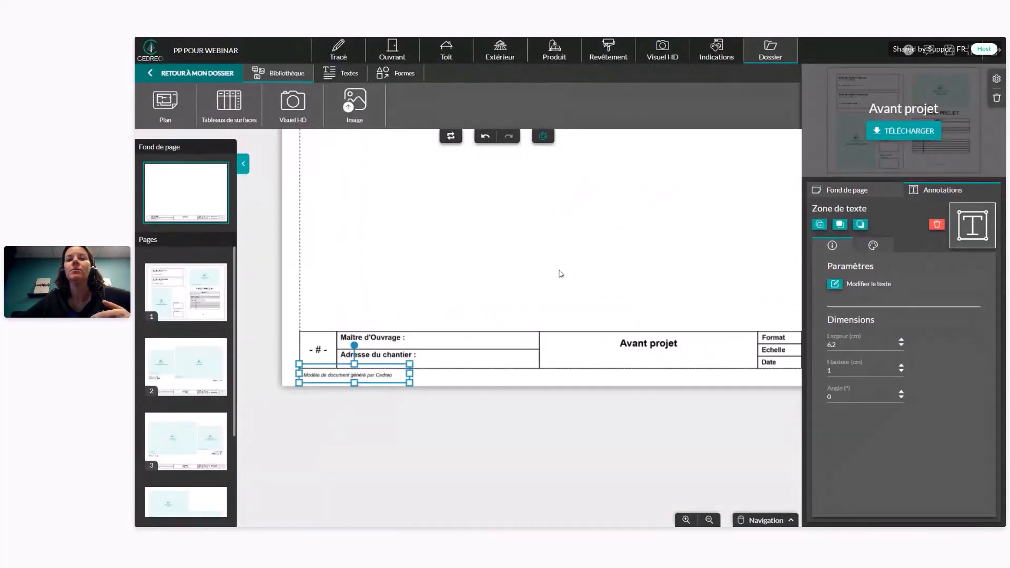
left_click_drag(629, 284, 390, 315)
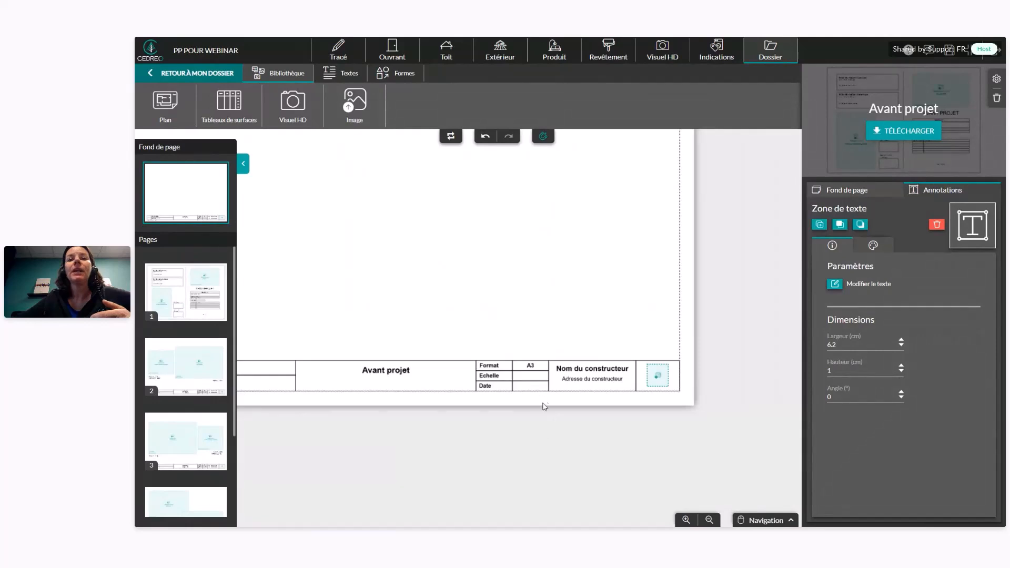
scroll(544, 403, "up", 1)
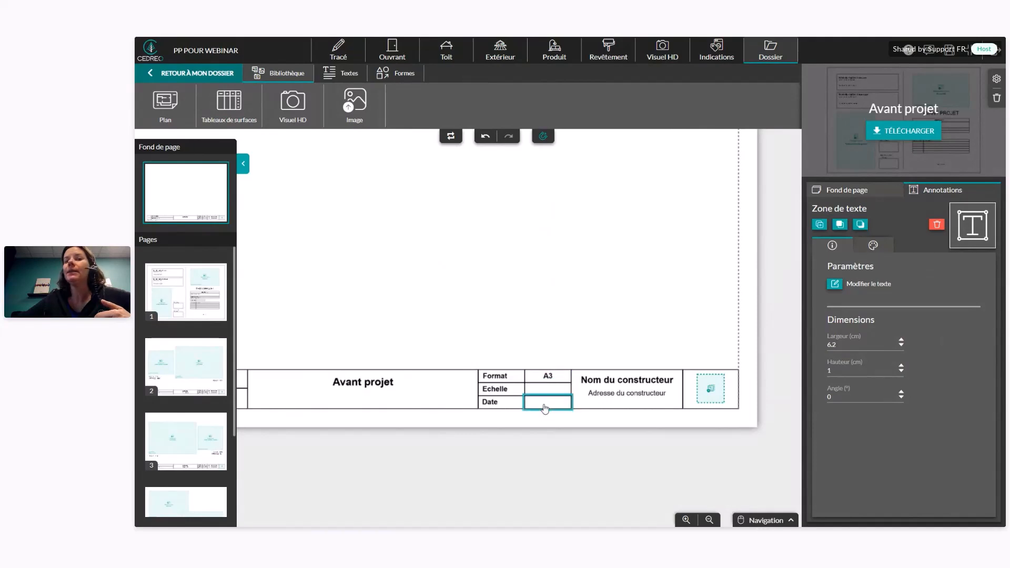
Fill the title block's company logo placeholder with logo_maison_neutre.avif from Téléchargements, listing all file types.
left_click(717, 391)
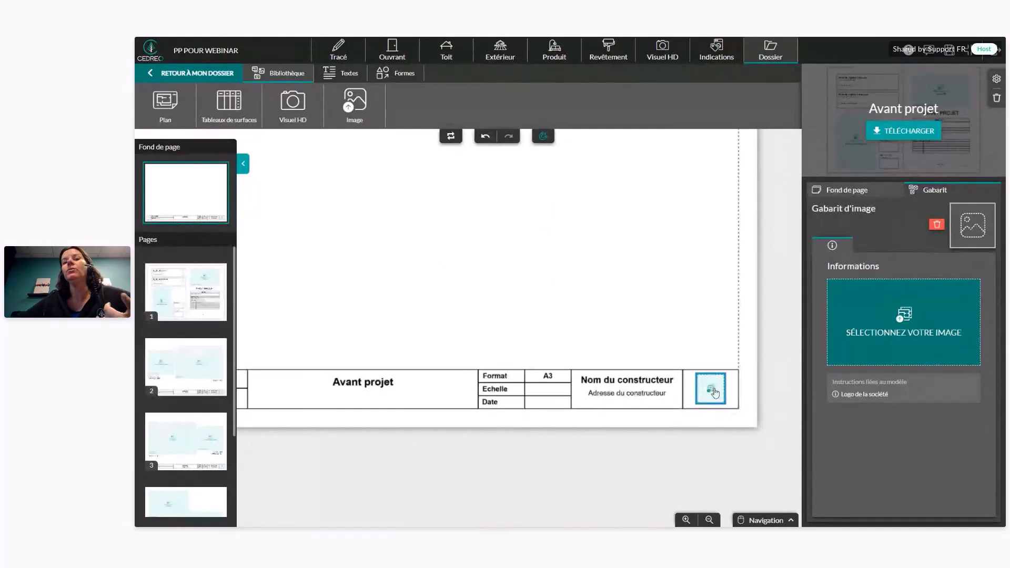
left_click(900, 323)
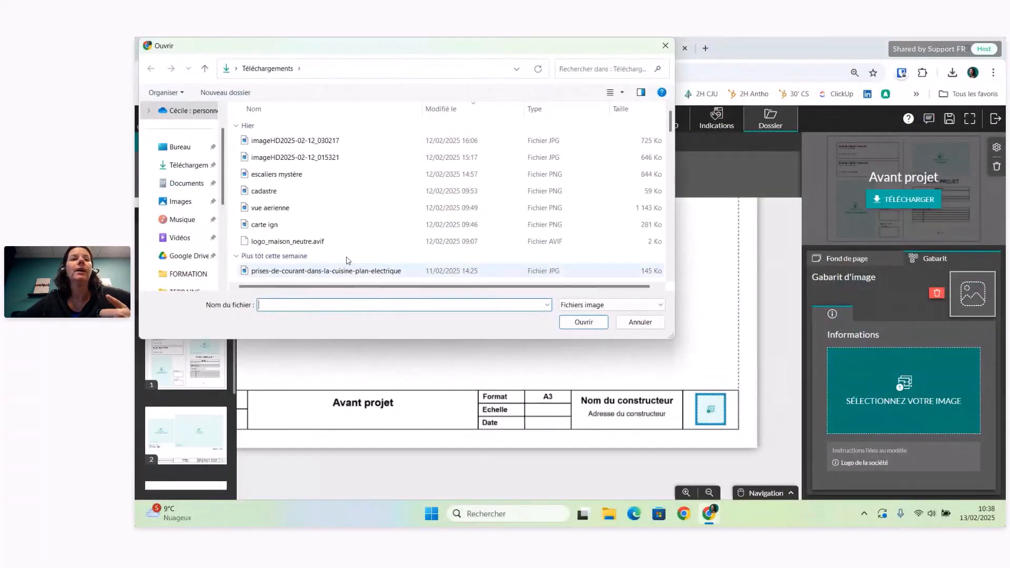
left_click(573, 306)
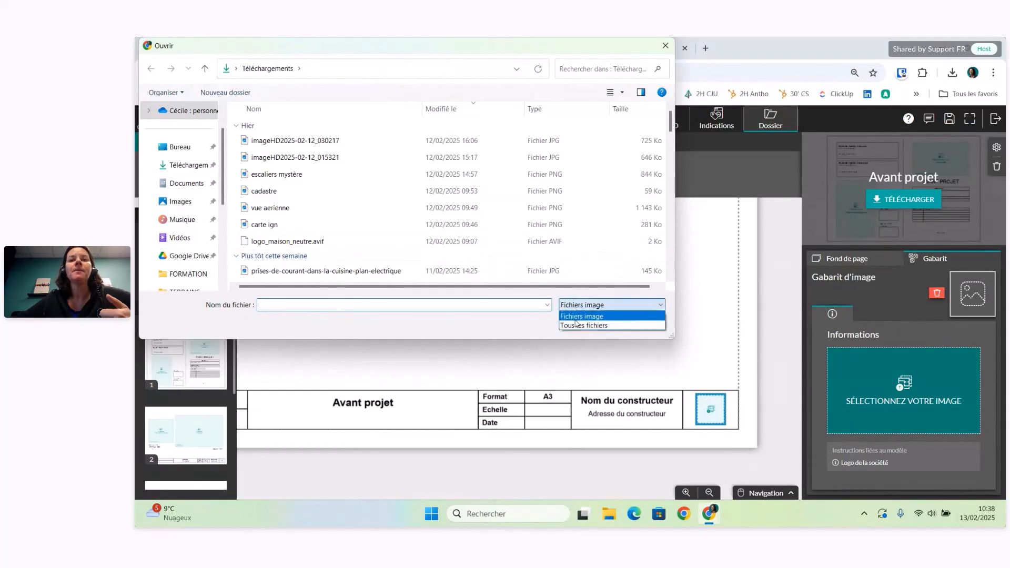
left_click(579, 329)
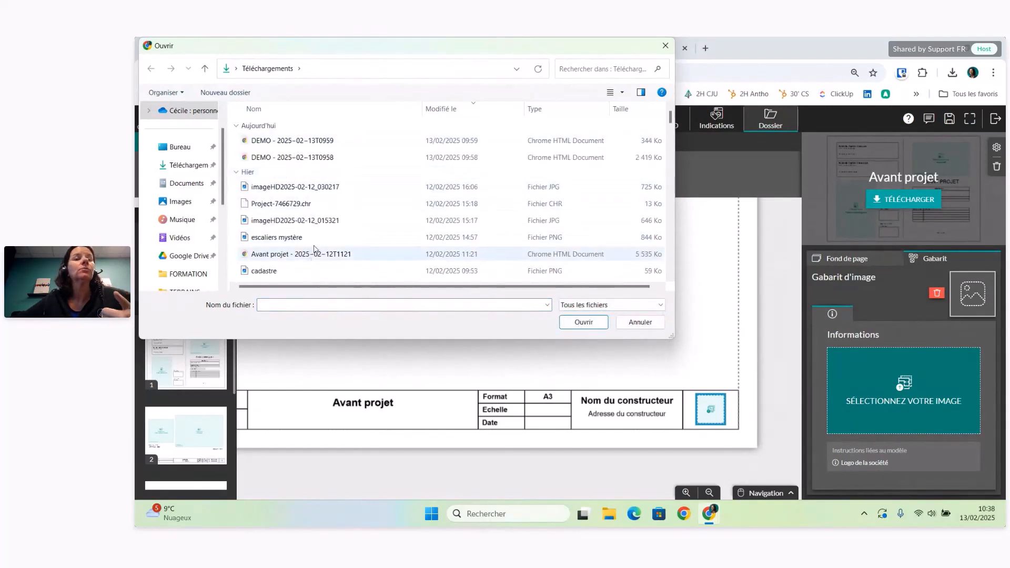
scroll(318, 230, "down", 2)
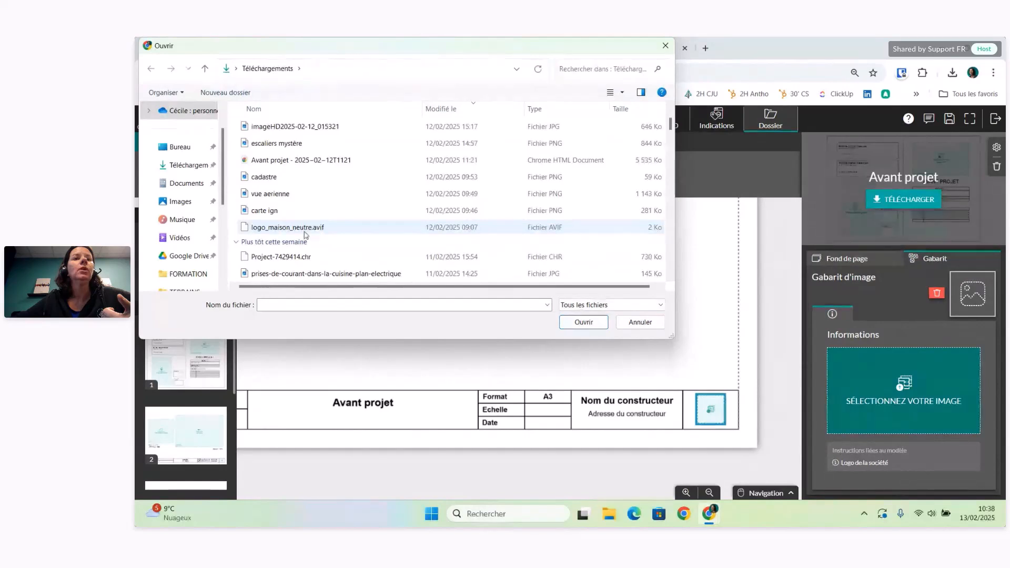
left_click(288, 227)
left_click(583, 322)
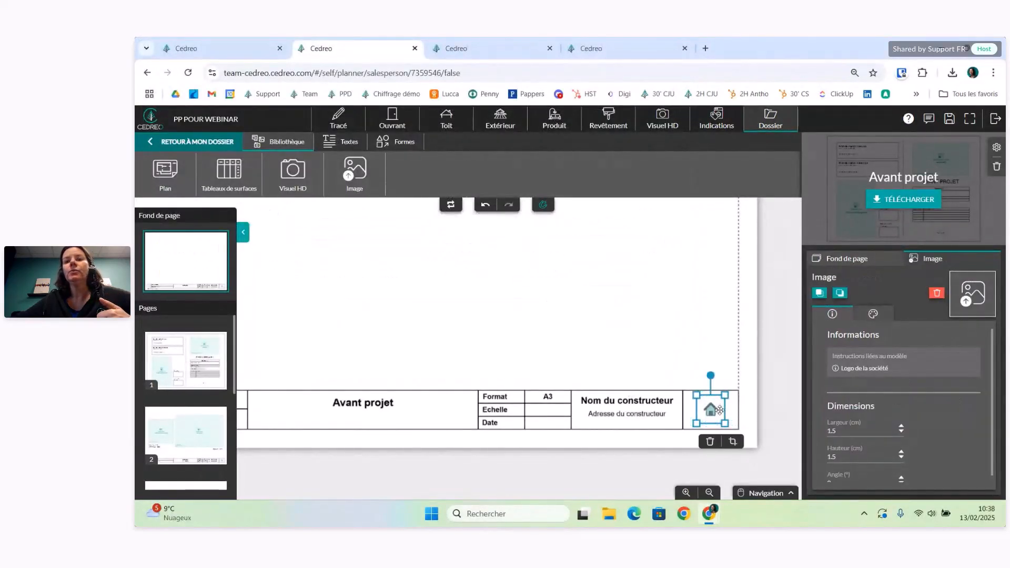
Move the logo out of the title block, enlarge it to about 6.5 cm, and crop its margins to about 3.7 × 3.5 cm.
left_click_drag(719, 410, 473, 358)
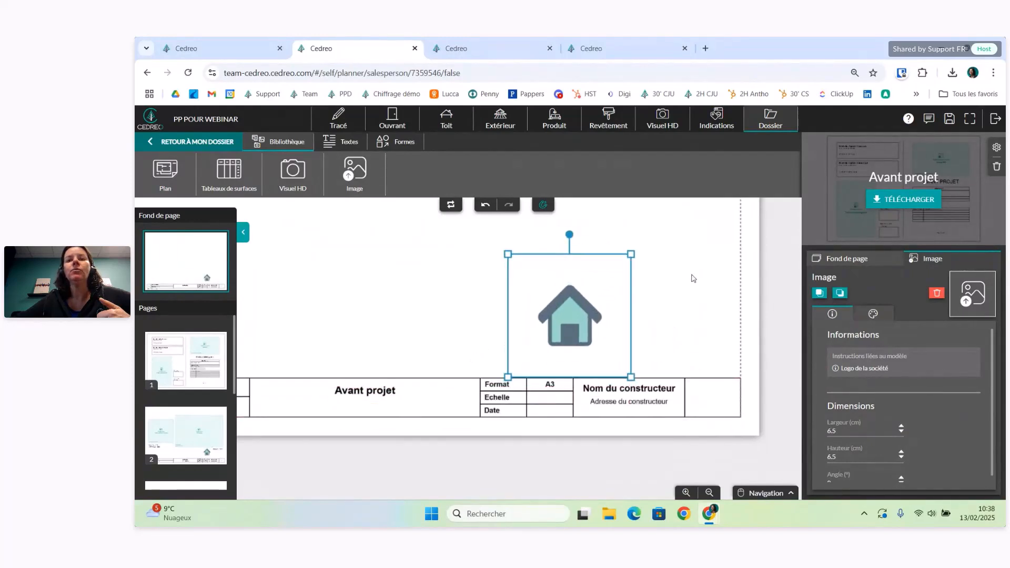
mouse_move(612, 294)
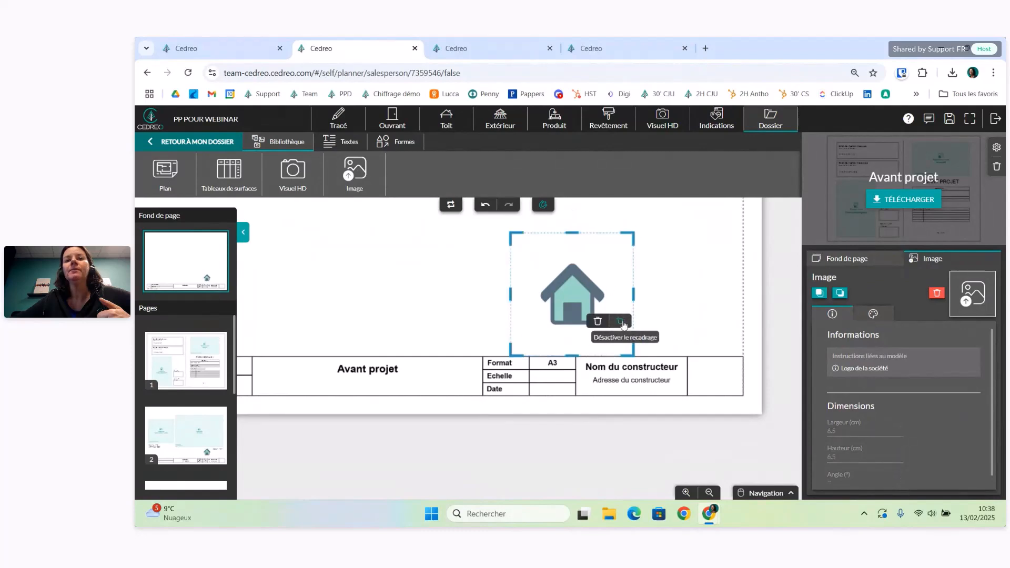
left_click(622, 323)
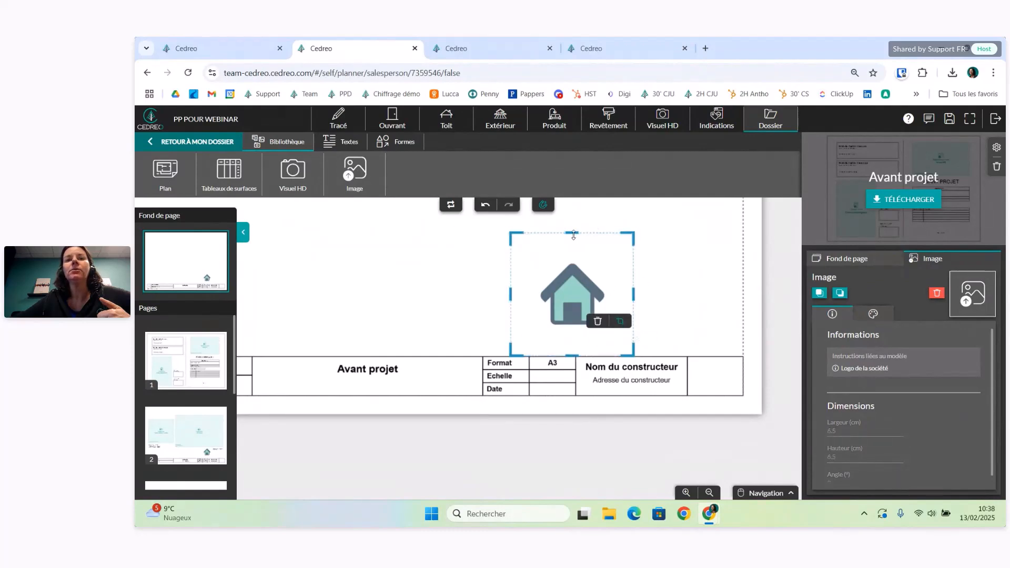
left_click_drag(572, 234, 573, 261)
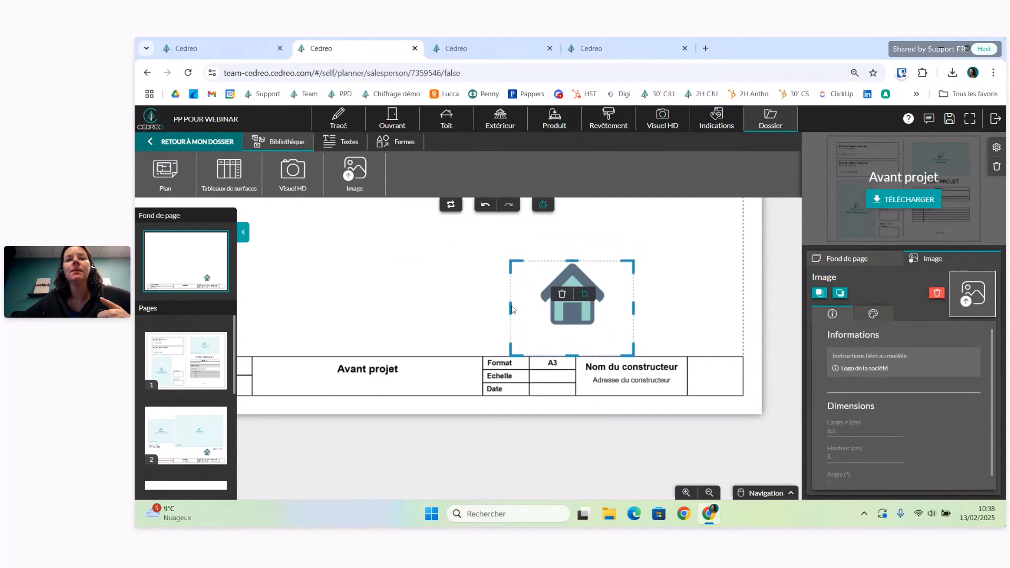
left_click_drag(510, 306, 539, 306)
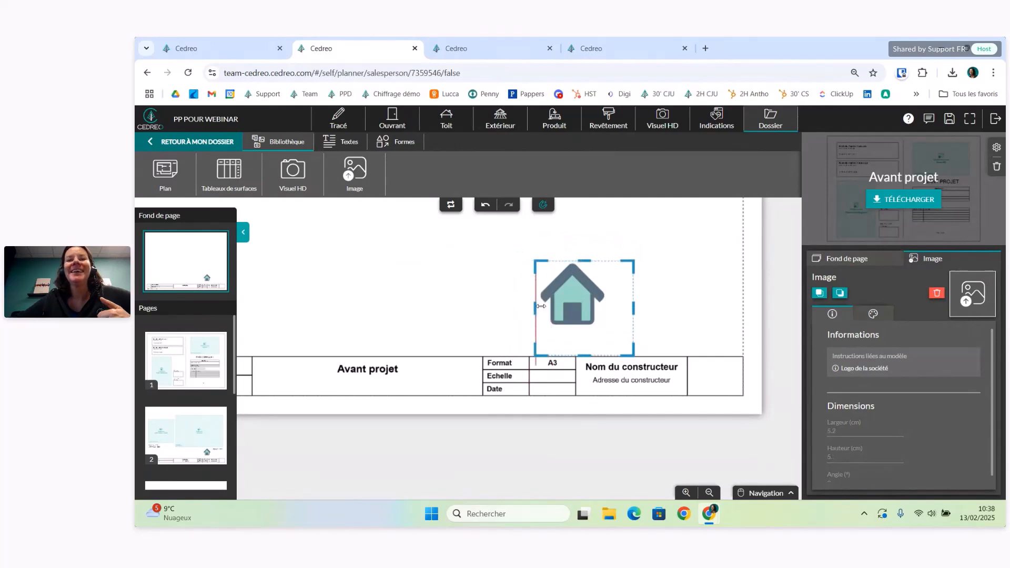
left_click_drag(584, 356, 582, 329)
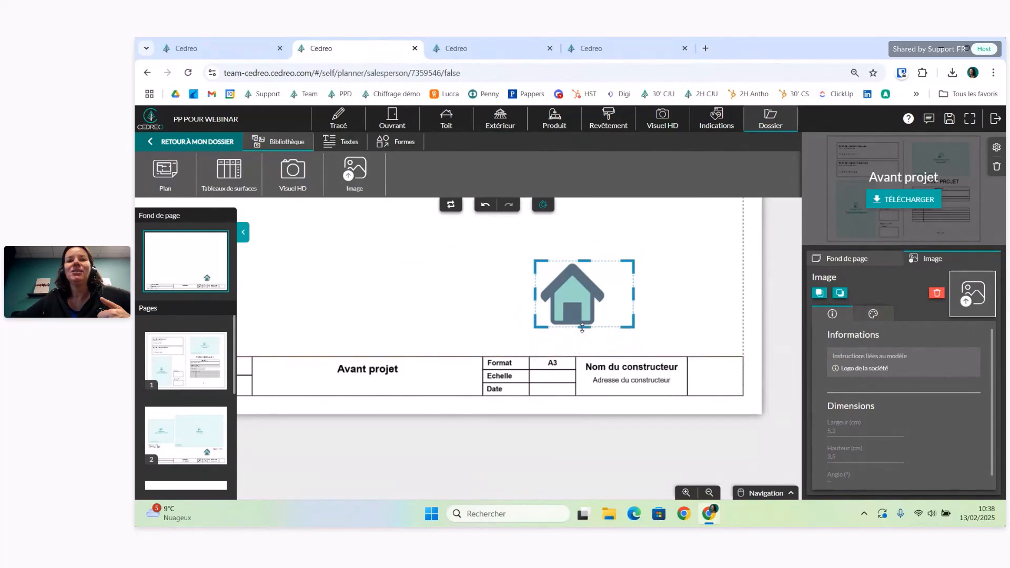
left_click_drag(634, 293, 606, 294)
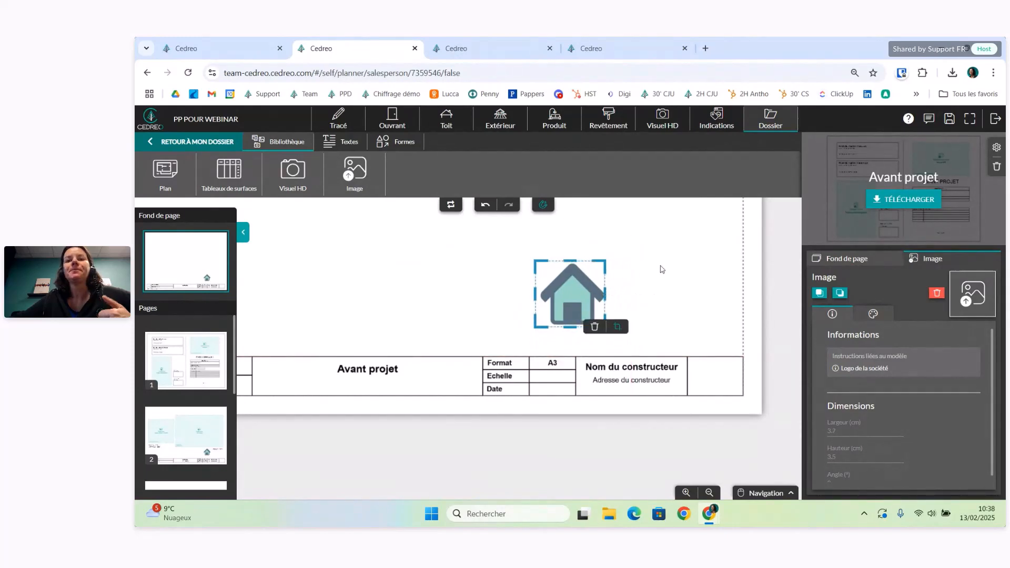
left_click(652, 316)
Scale down the cropped house logo and fit it into the empty logo cell beside the constructor's name in the title block.
left_click(596, 266)
left_click_drag(605, 261, 720, 385)
left_click(539, 311)
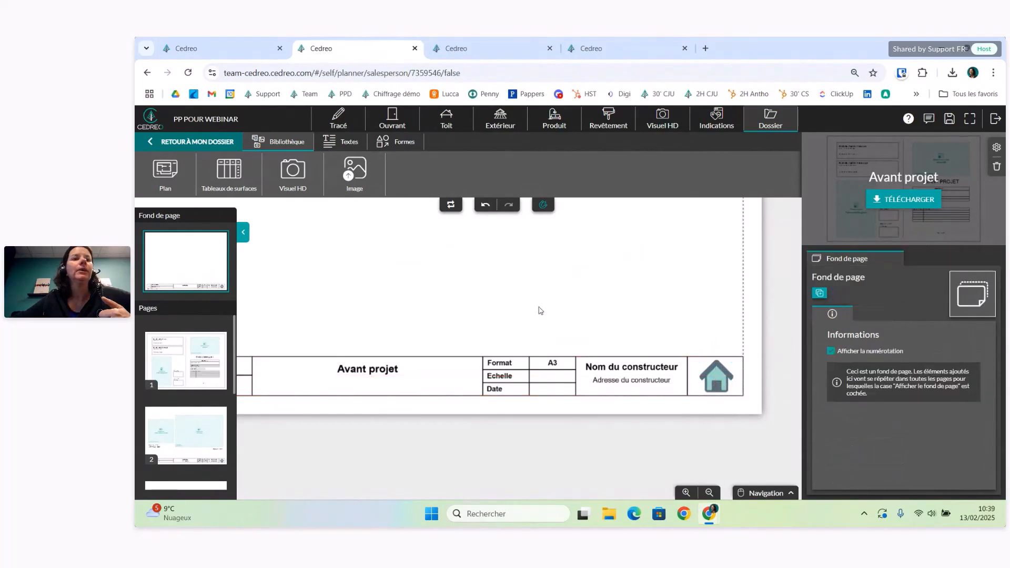
On page 1, fill the main facade Visuel HD placeholder with the exterior view showing the garage and paved driveway.
scroll(608, 318, "down", 2)
left_click_drag(436, 301, 678, 327)
left_click(195, 360)
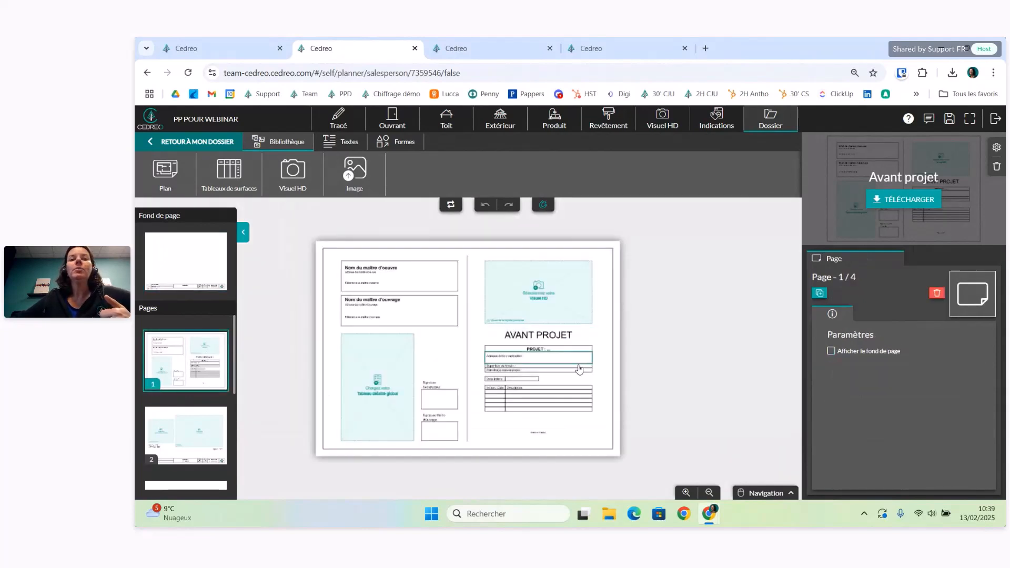
scroll(578, 369, "up", 2)
scroll(578, 368, "up", 3)
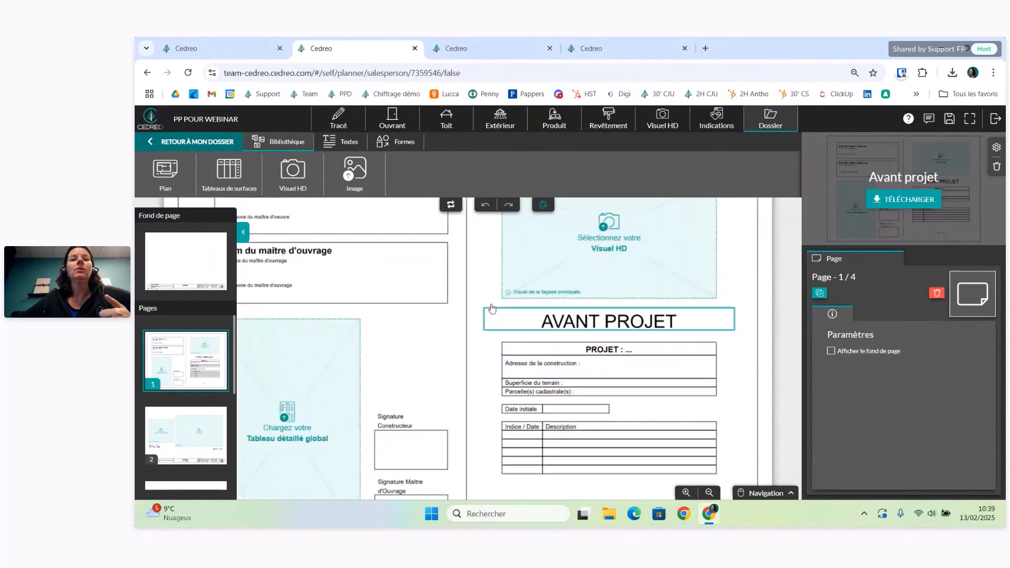
scroll(610, 371, "up", 1)
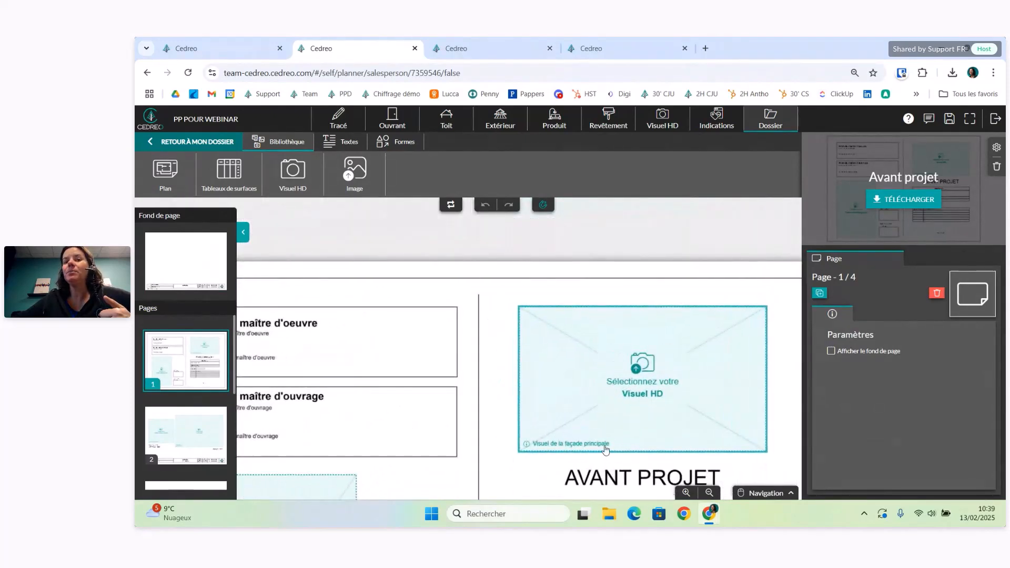
left_click(641, 380)
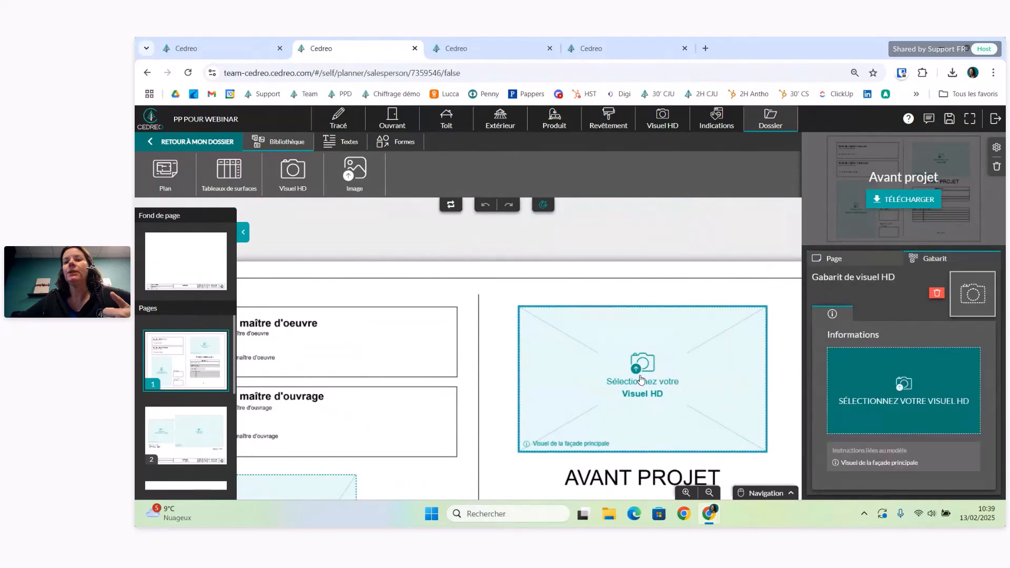
left_click(908, 388)
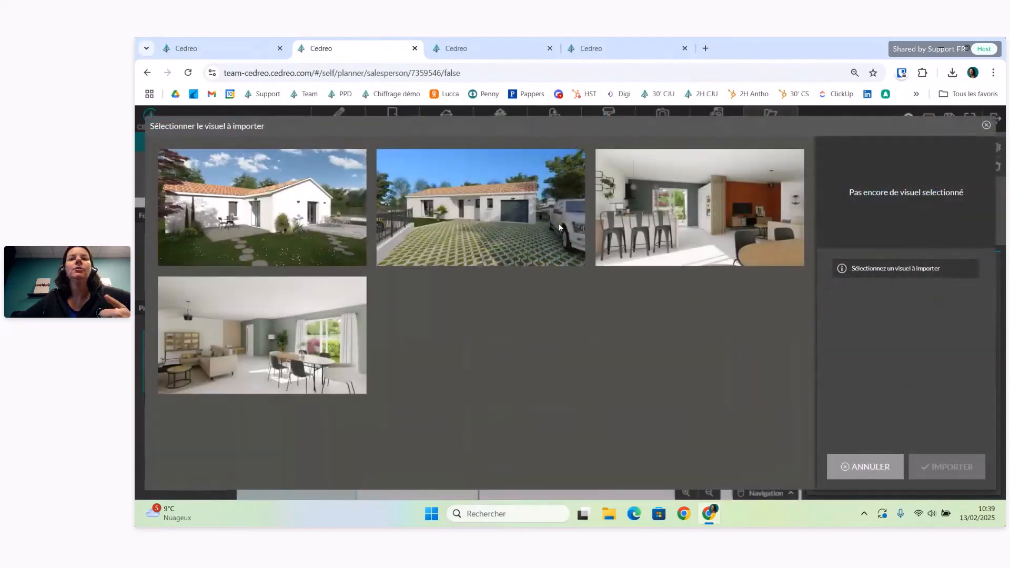
left_click(468, 214)
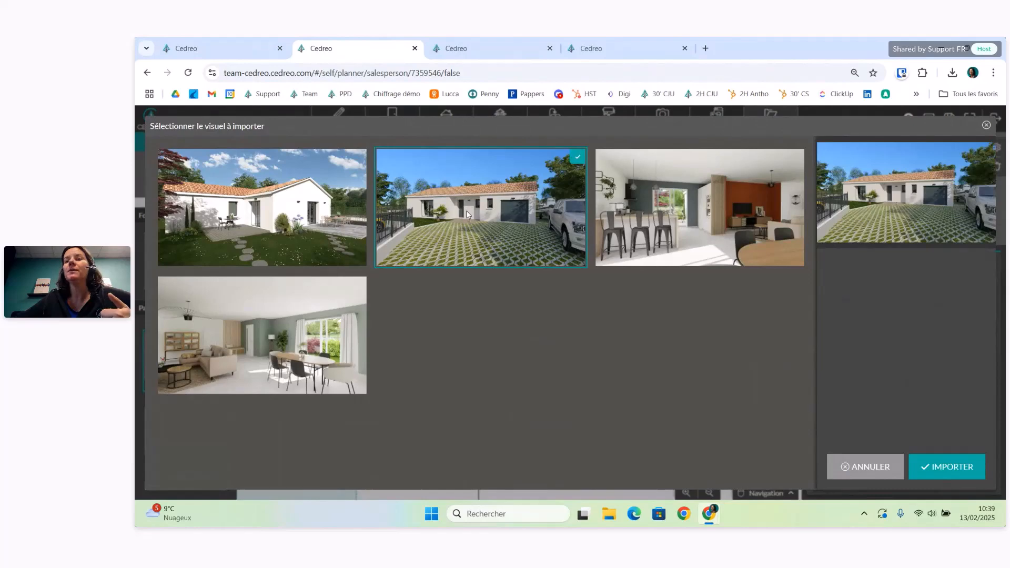
left_click(956, 465)
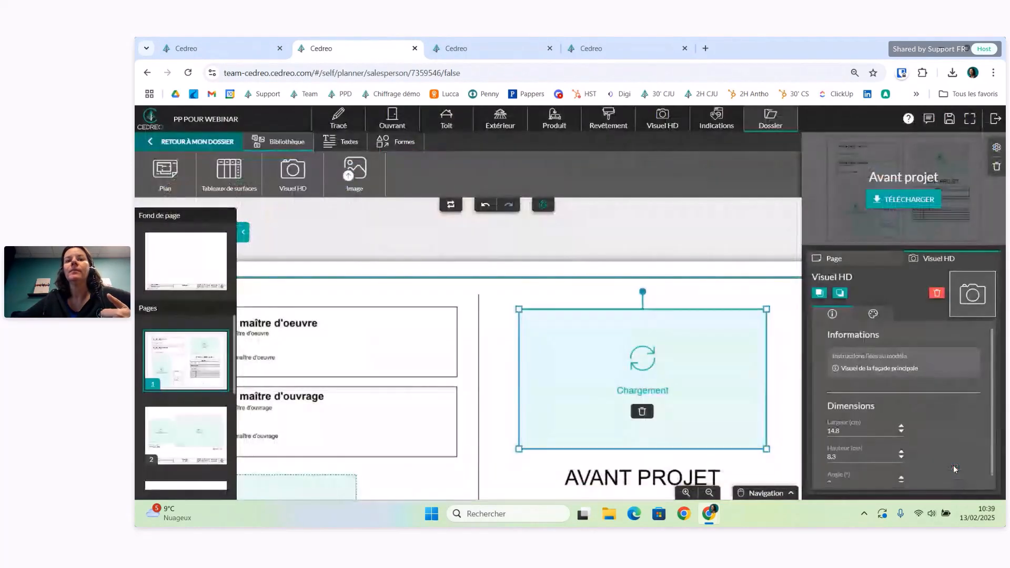
Fill page 1's Tableau détaillé global placeholder with the Global detailed surface table and enlarge it to about 10.4 cm wide.
scroll(492, 438, "down", 5)
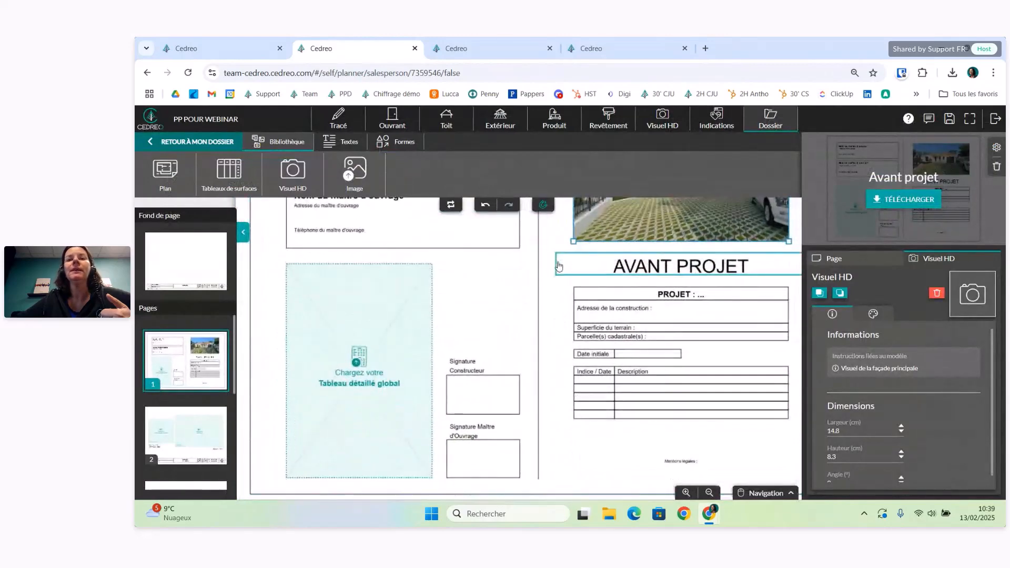
scroll(551, 268, "down", 1)
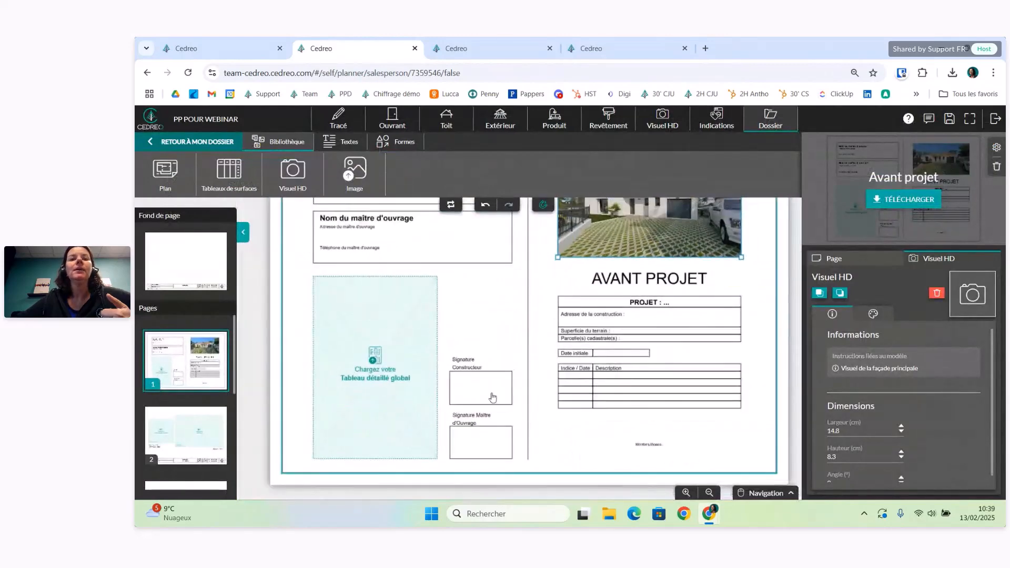
left_click(375, 370)
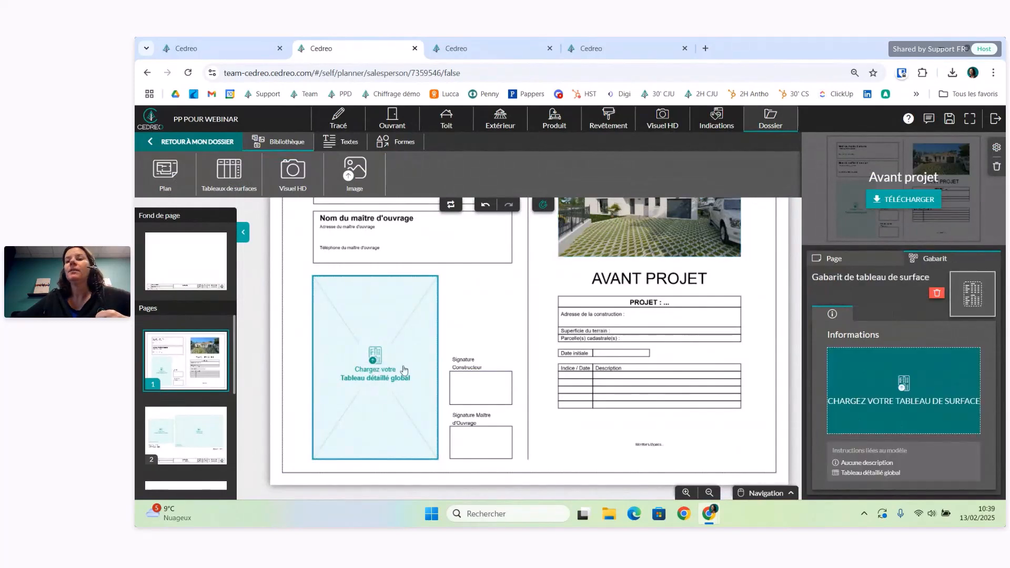
left_click(903, 389)
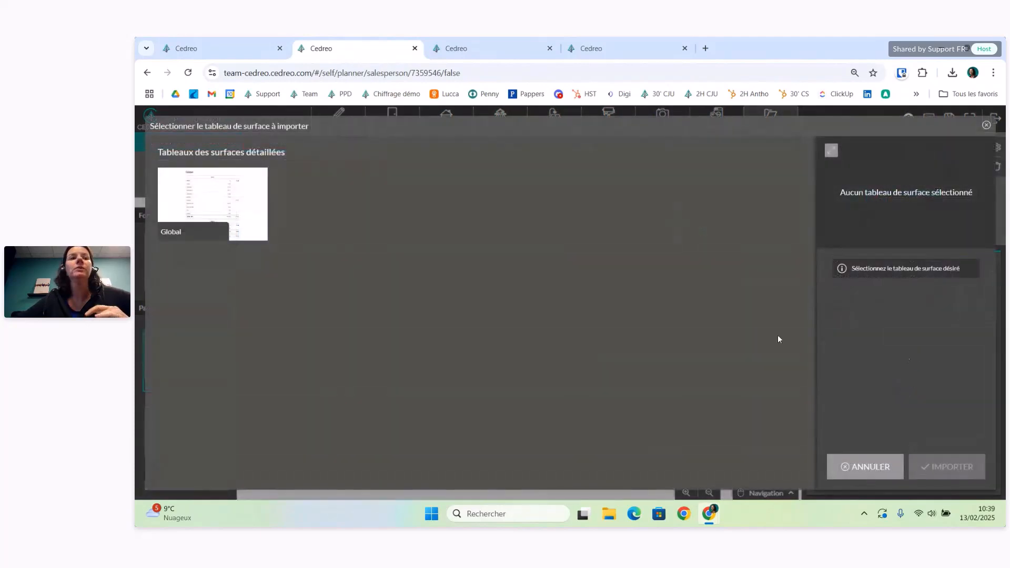
left_click(204, 193)
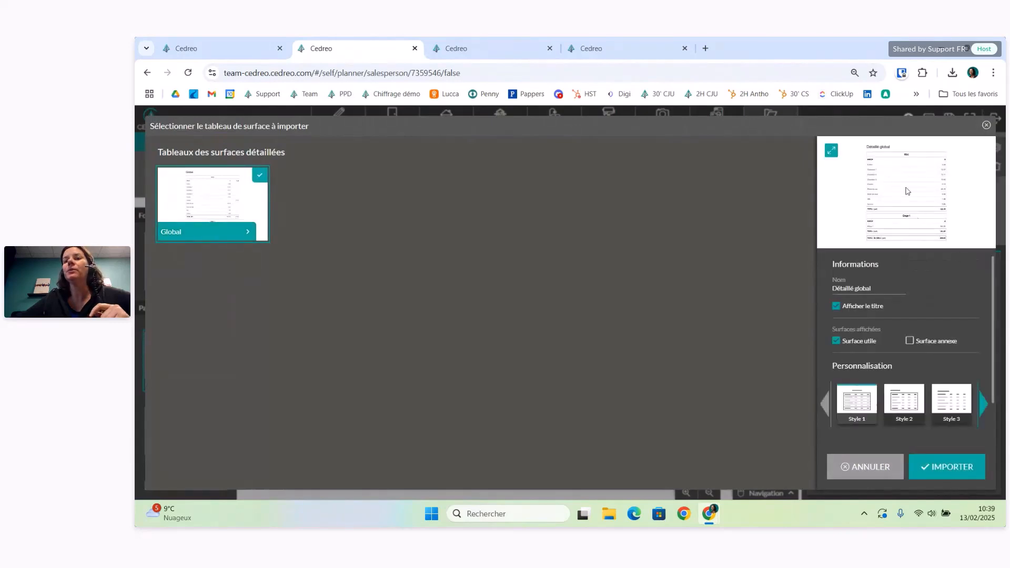
scroll(888, 356, "down", 2)
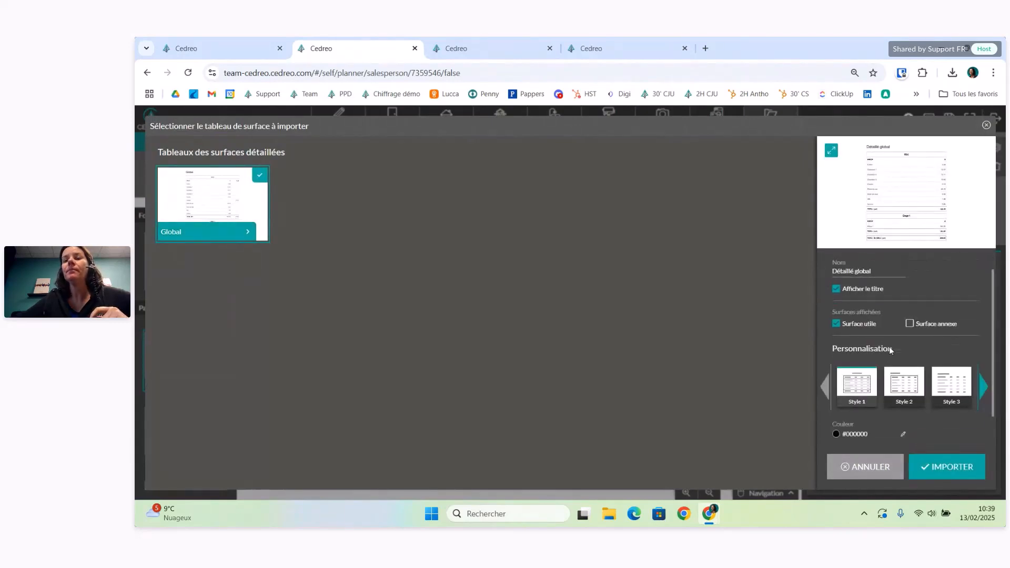
left_click(947, 467)
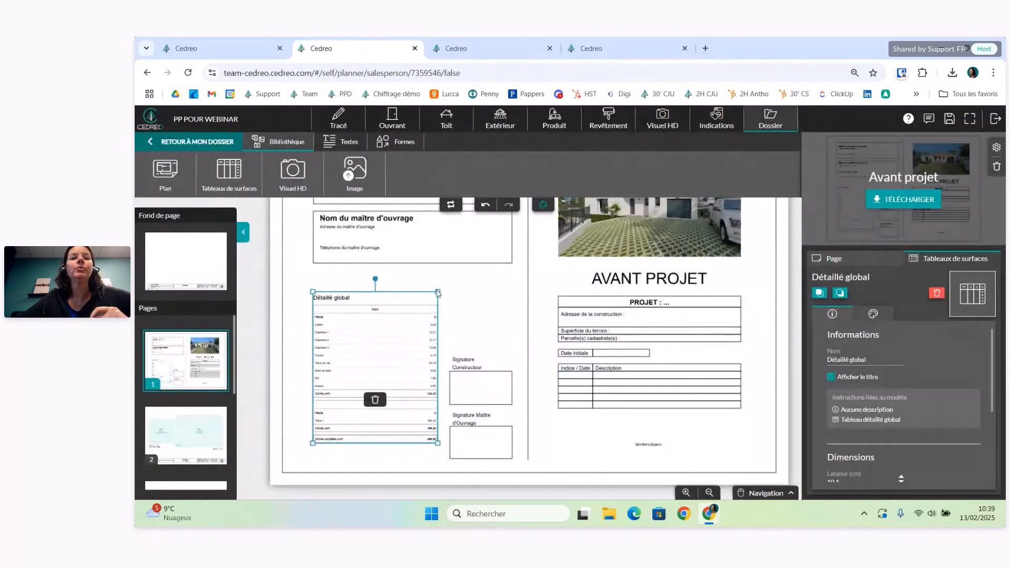
mouse_move(438, 291)
left_mouse_down()
mouse_move(448, 274)
mouse_move(424, 305)
mouse_move(450, 277)
mouse_move(441, 287)
left_mouse_up()
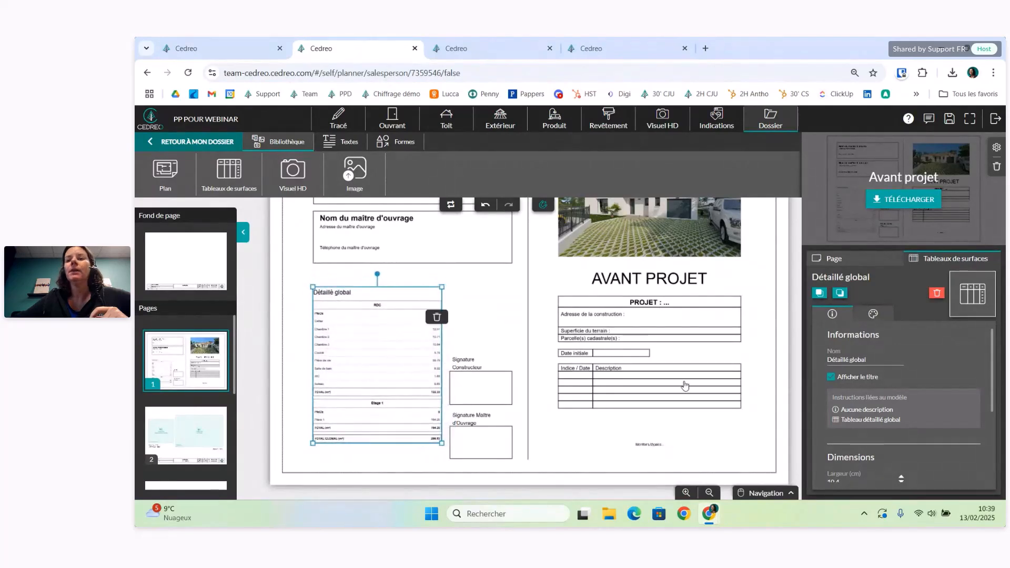
Try the surface table without its title, restore the title, and include the Surface annexe values.
scroll(875, 362, "down", 1)
scroll(863, 372, "up", 1)
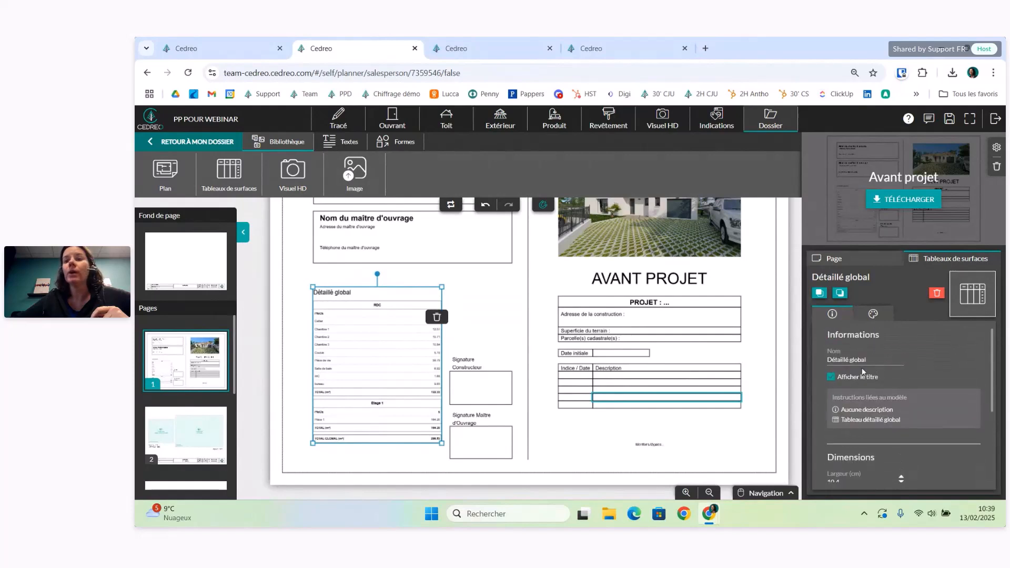
left_click(831, 377)
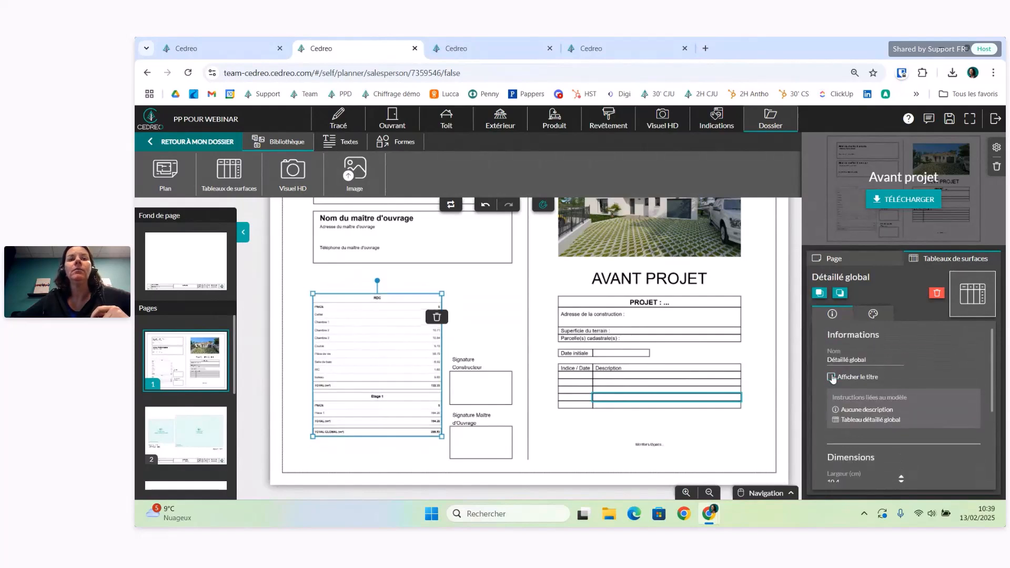
scroll(909, 395, "down", 3)
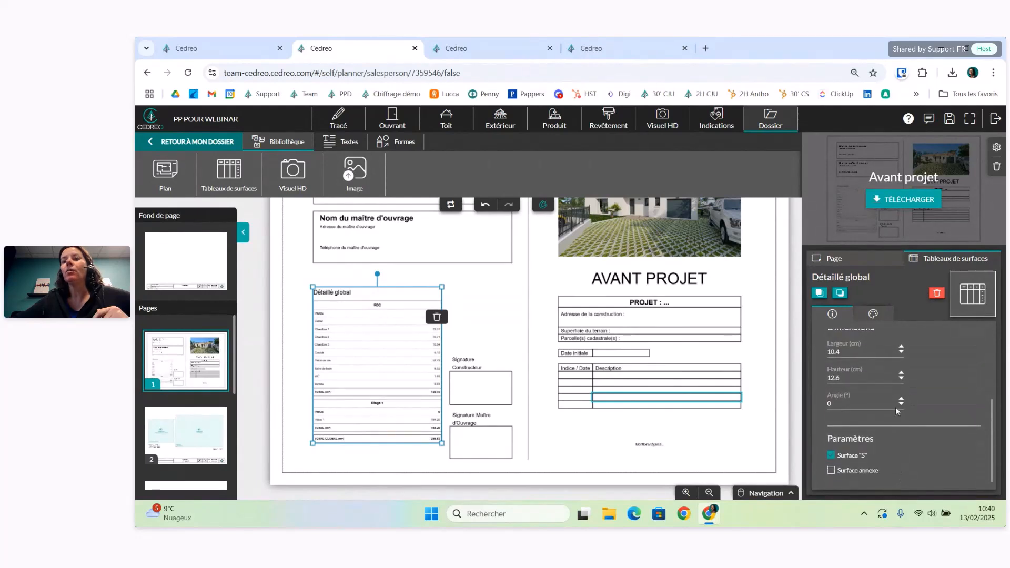
left_click(831, 475)
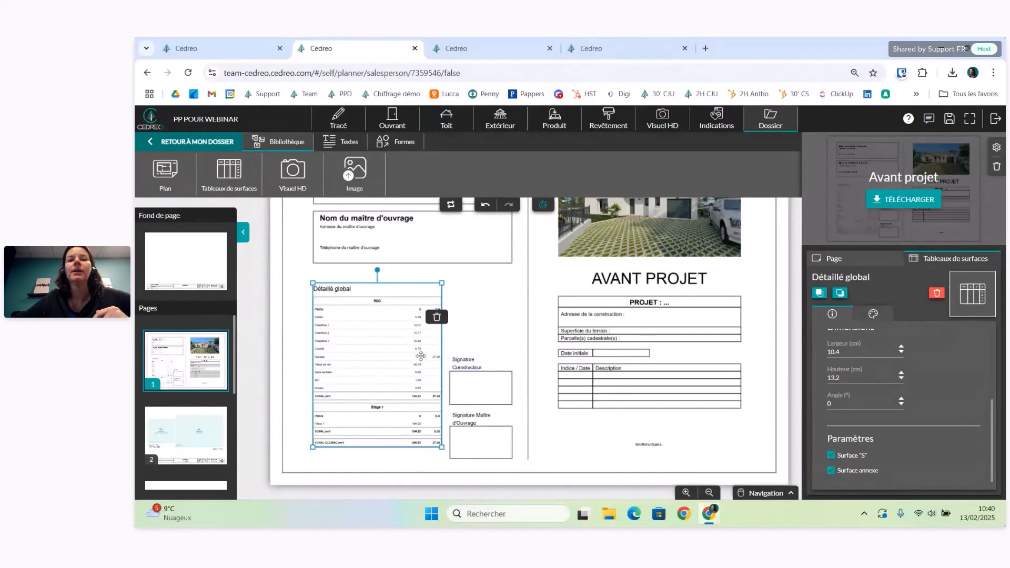
Apply Style 3 to the surface table and set its colour to #A93838.
left_click(873, 314)
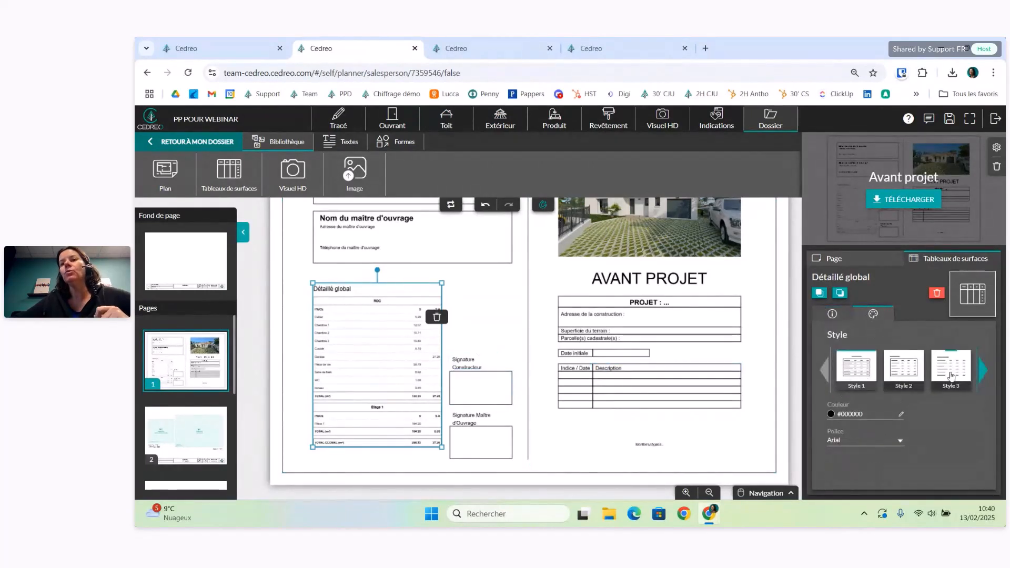
left_click(955, 374)
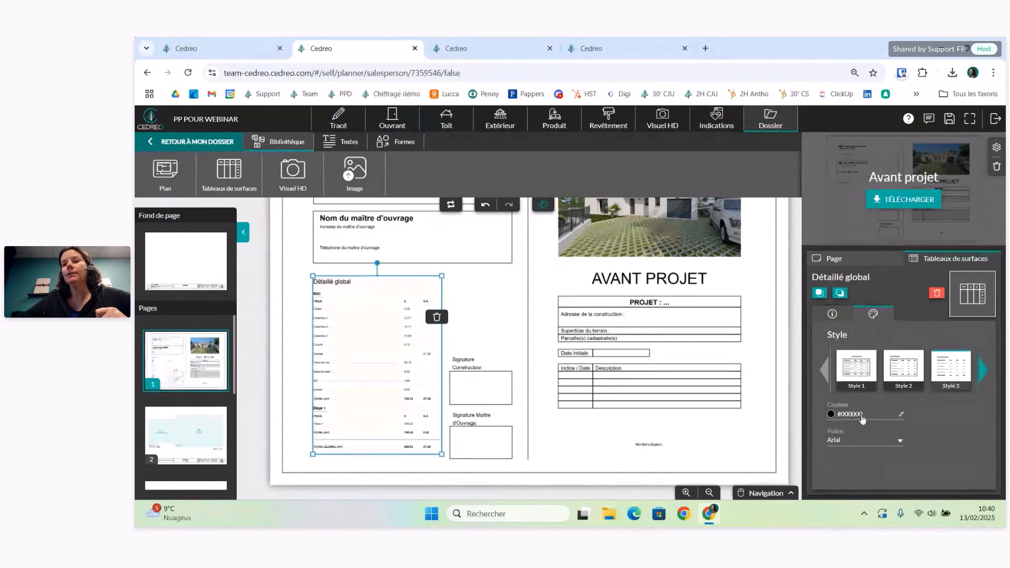
left_click(857, 416)
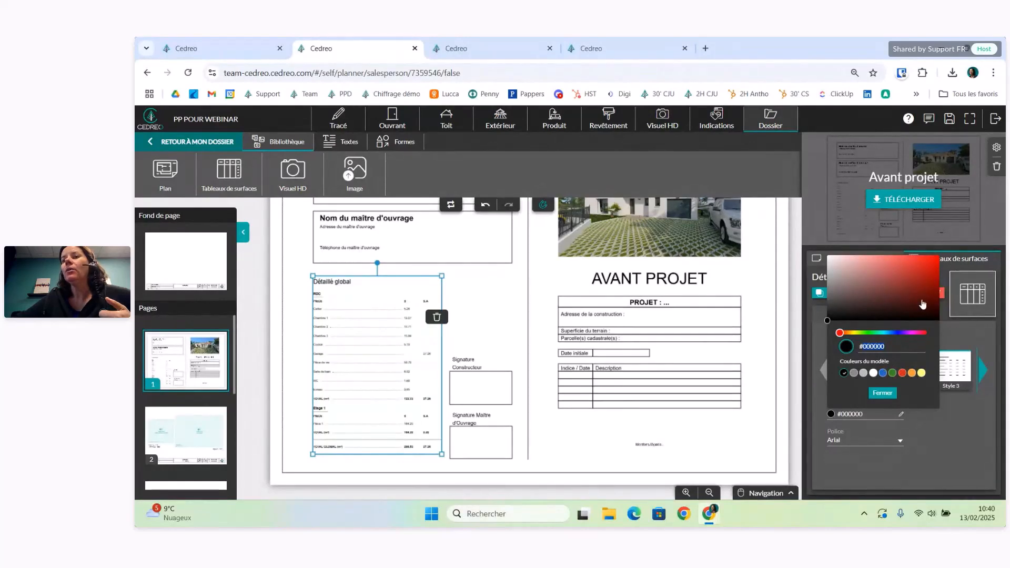
left_click(902, 277)
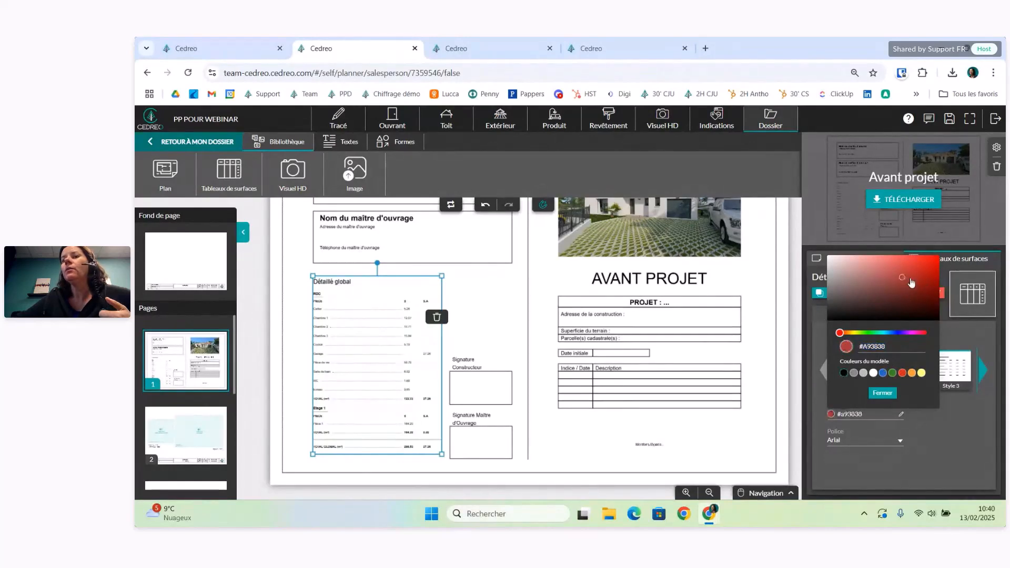
left_click(882, 393)
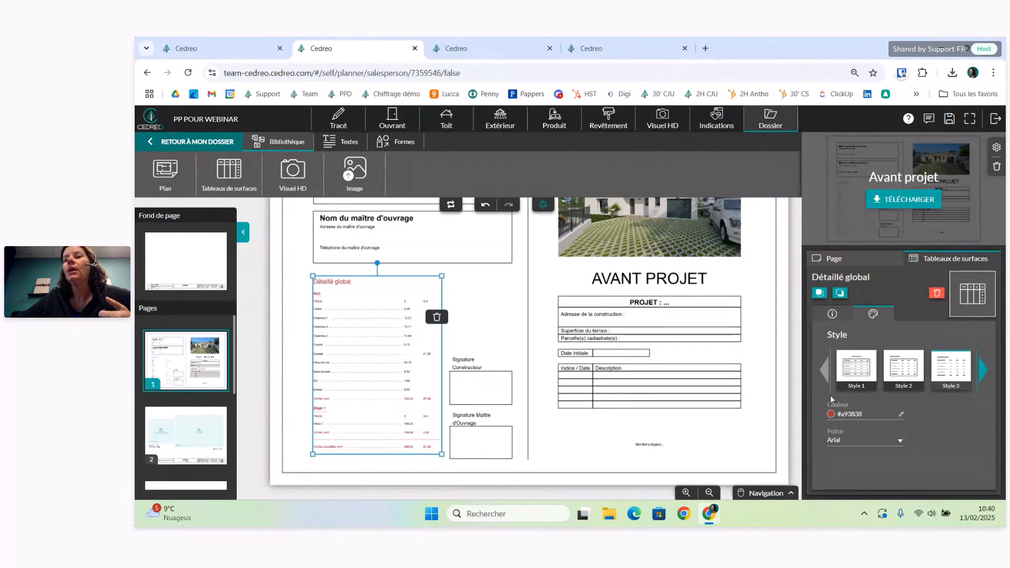
left_click(857, 416)
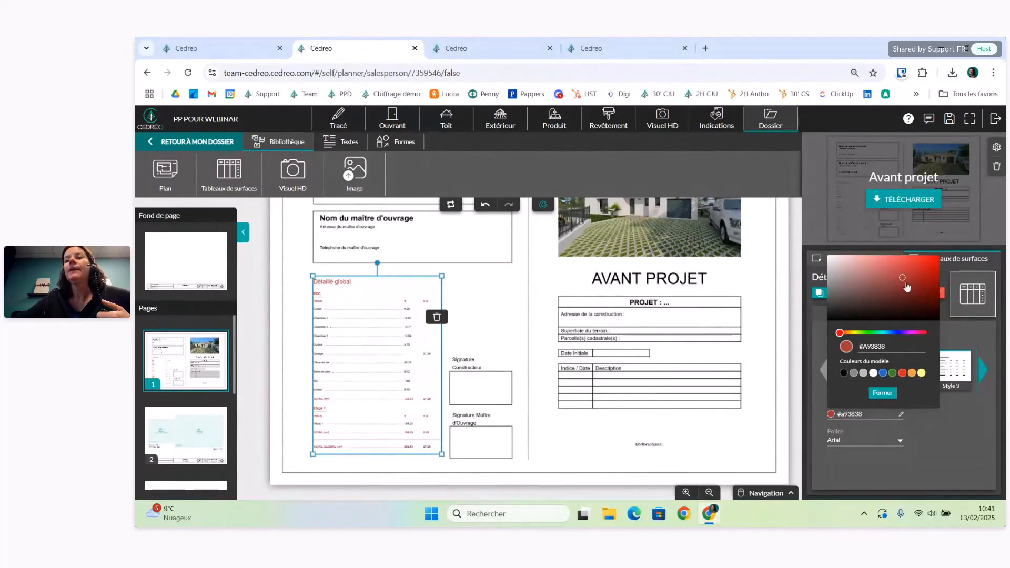
left_click(882, 392)
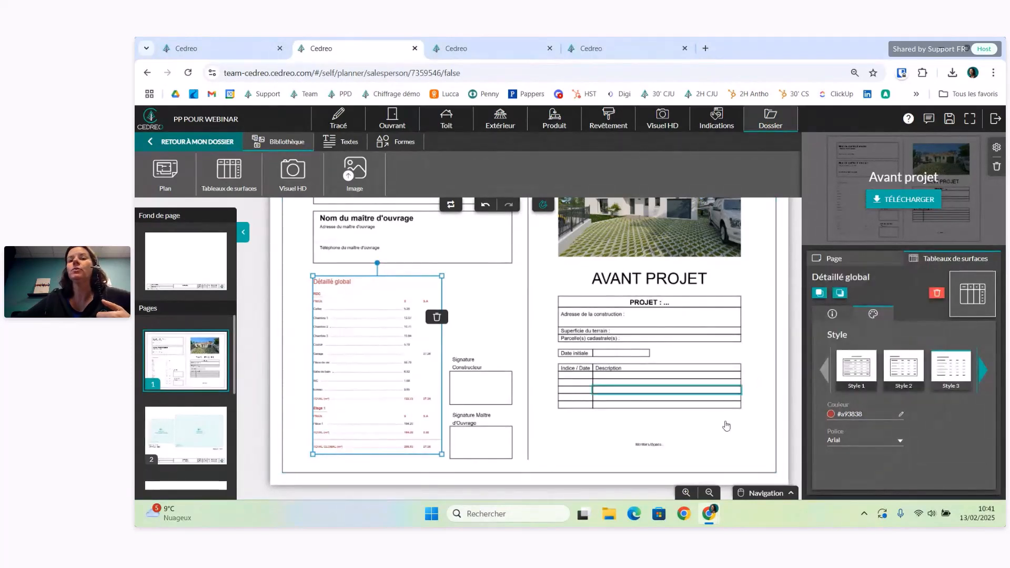
scroll(726, 434, "down", 1)
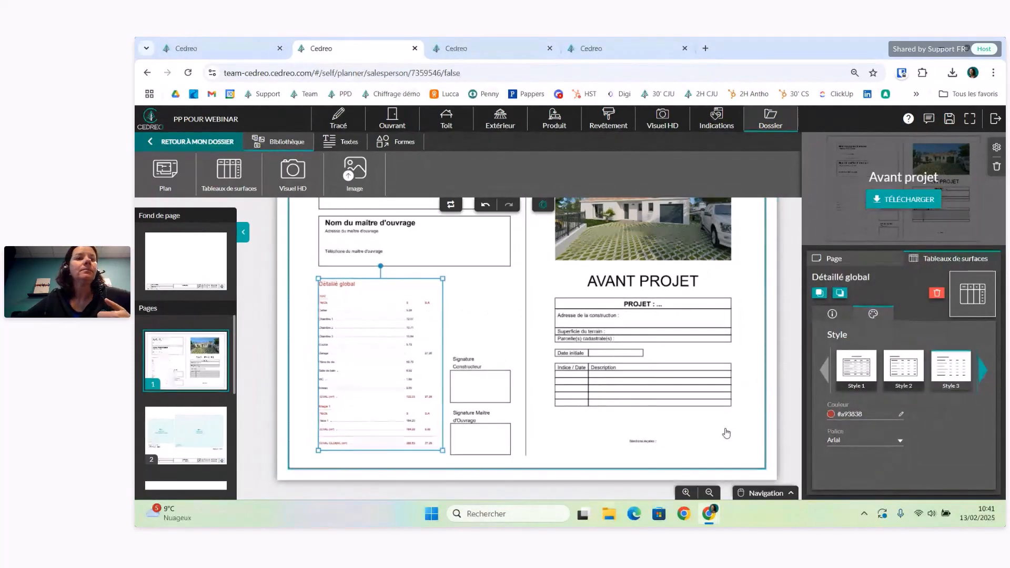
Fill page 2's Plan d'étage placeholder with the ground-floor (RDC) plan.
left_click(178, 429)
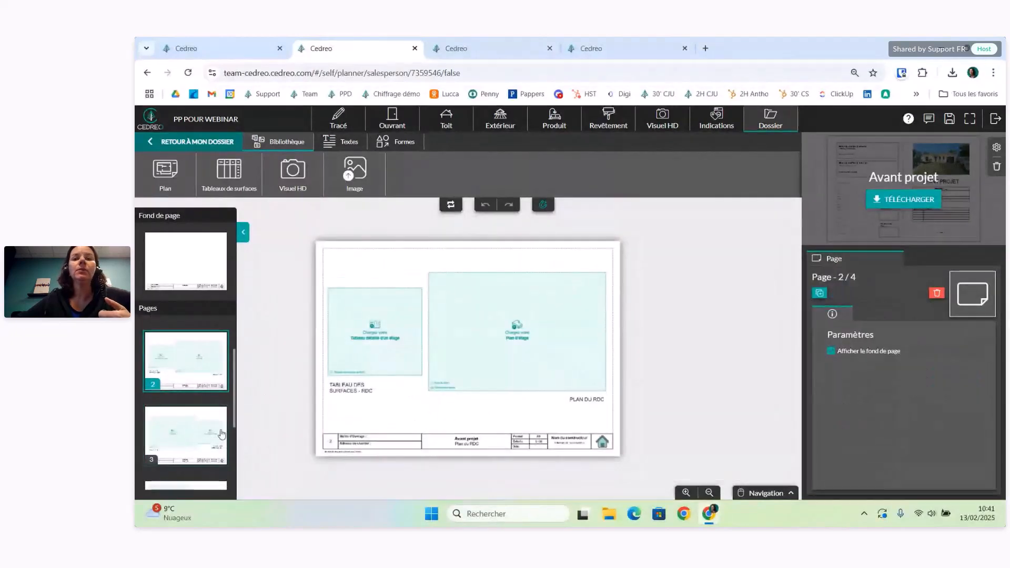
scroll(349, 440, "up", 2)
scroll(347, 424, "up", 2)
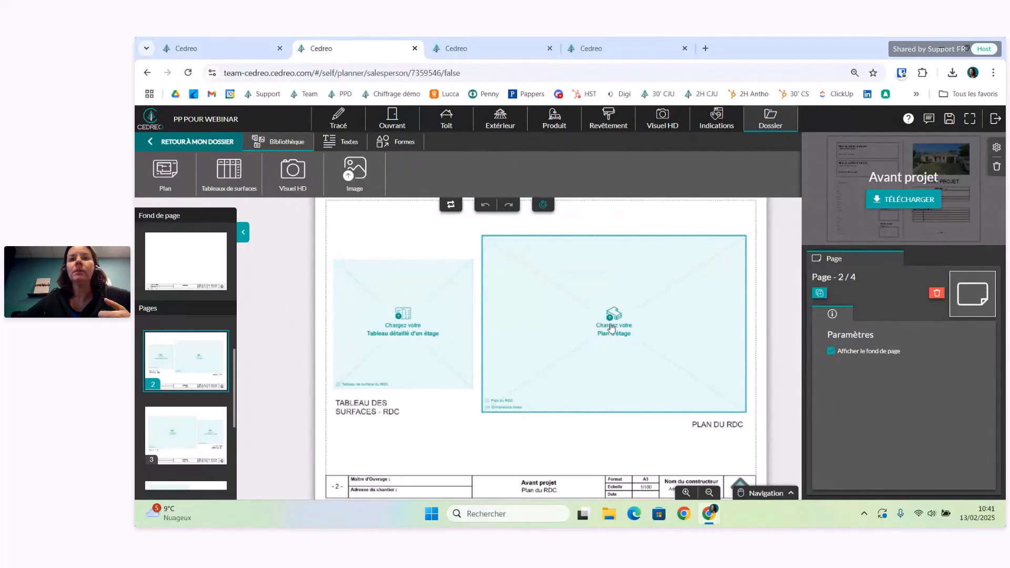
left_click(640, 335)
scroll(554, 385, "up", 2)
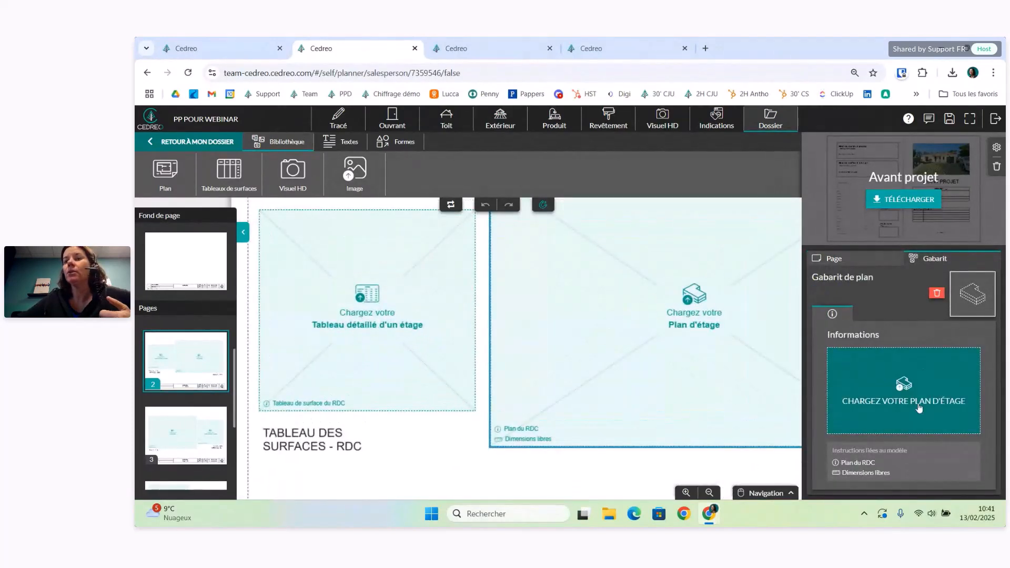
left_click(918, 406)
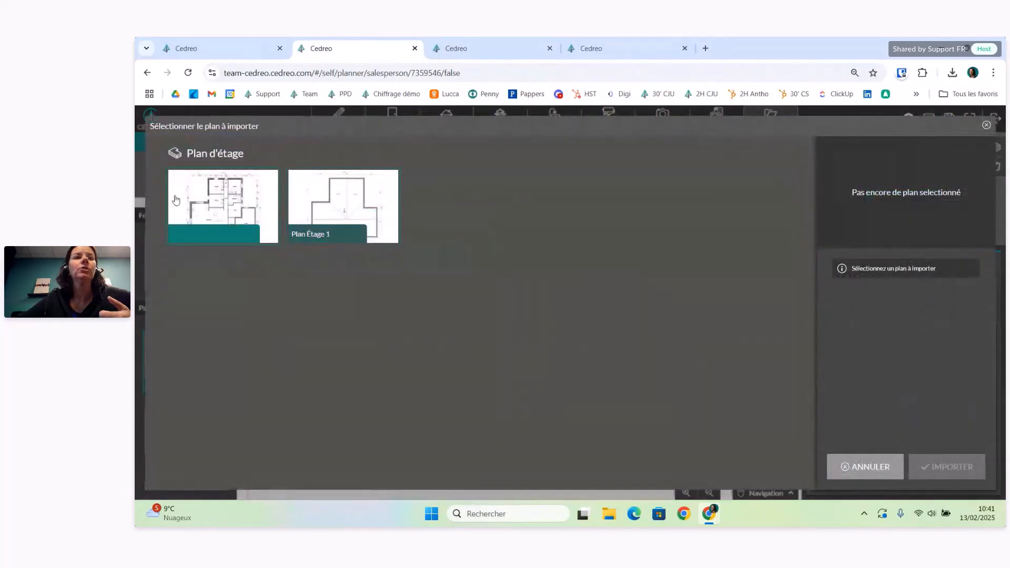
left_click(209, 213)
left_click(947, 467)
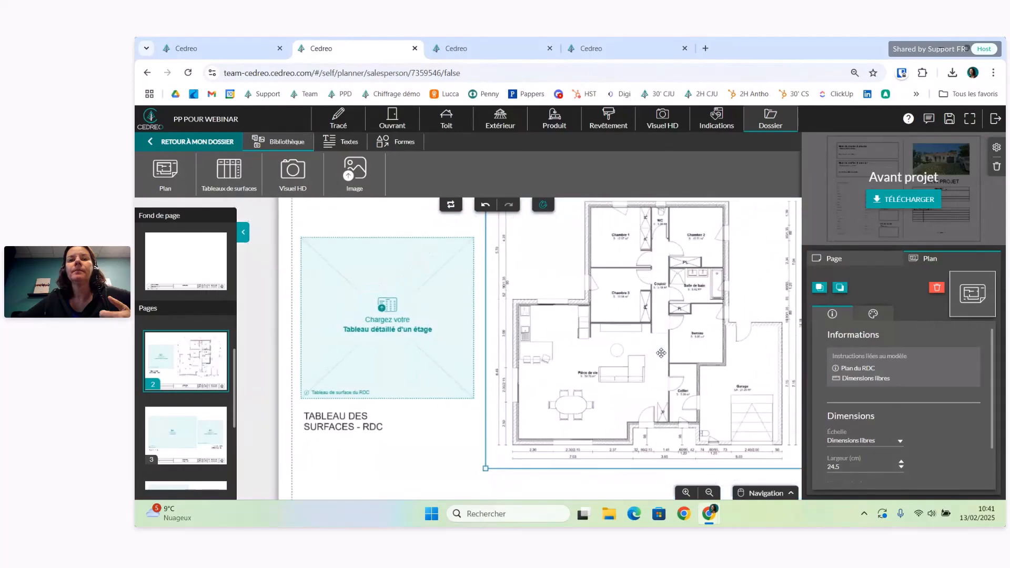
Set the scale of page 2's ground-floor plan to 1/100.
left_click_drag(636, 460, 601, 354)
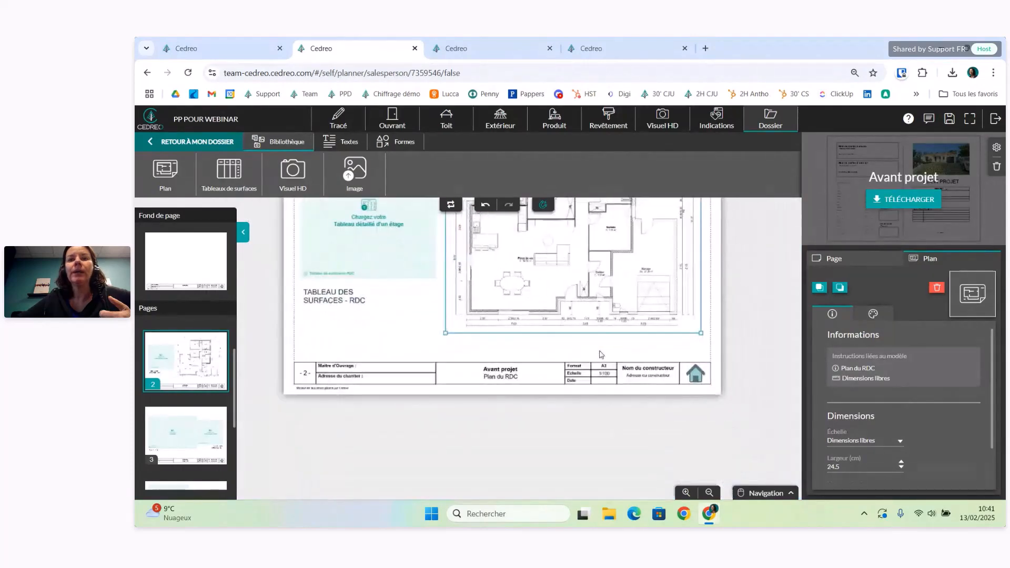
scroll(601, 354, "up", 3)
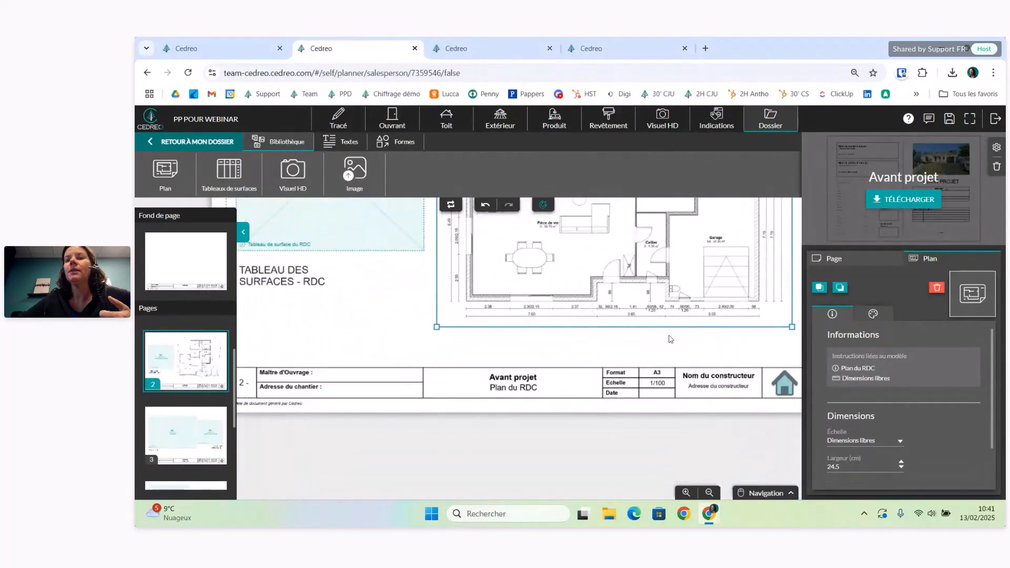
left_click(660, 274)
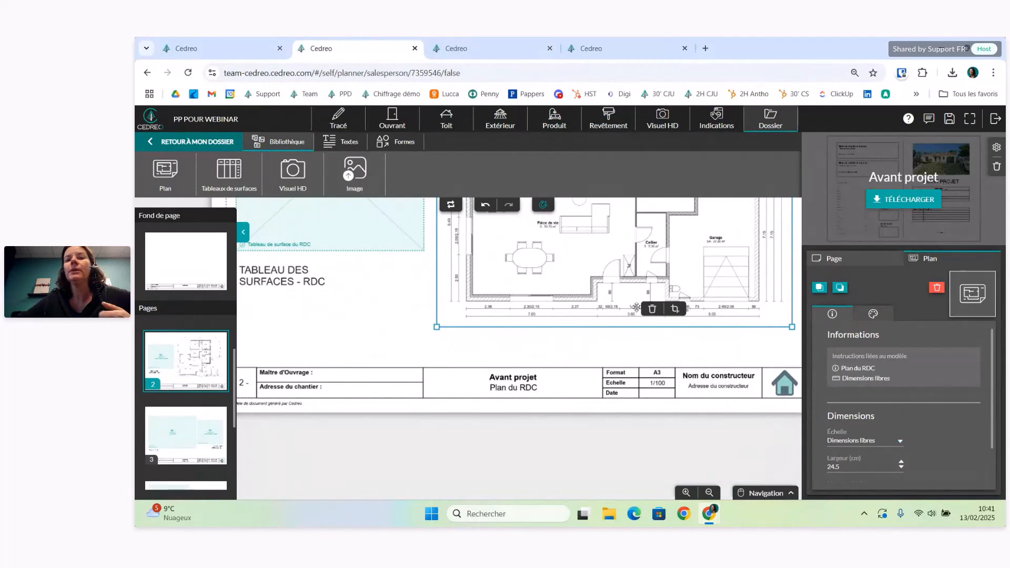
left_click(861, 443)
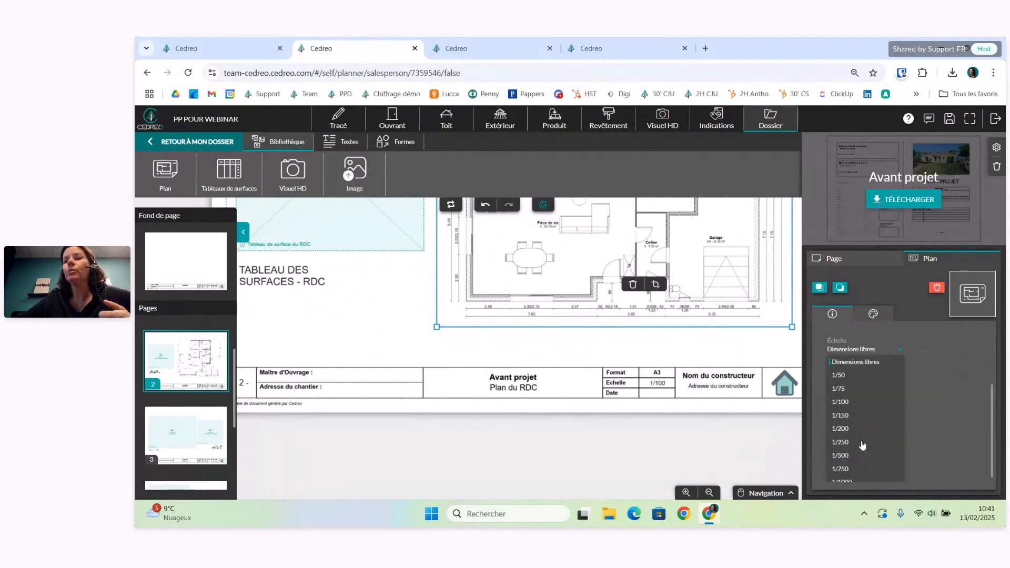
left_click(852, 396)
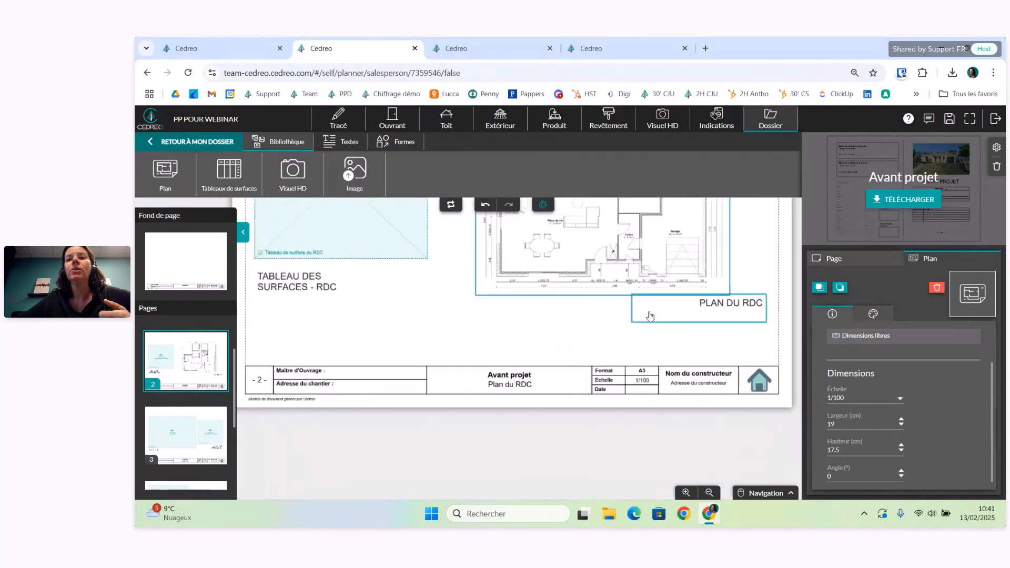
Move the PLAN DU RDC caption directly beneath the floor plan and centre its text within the text box.
left_click_drag(616, 329, 599, 399)
left_click_drag(713, 379, 612, 388)
double_click(611, 388)
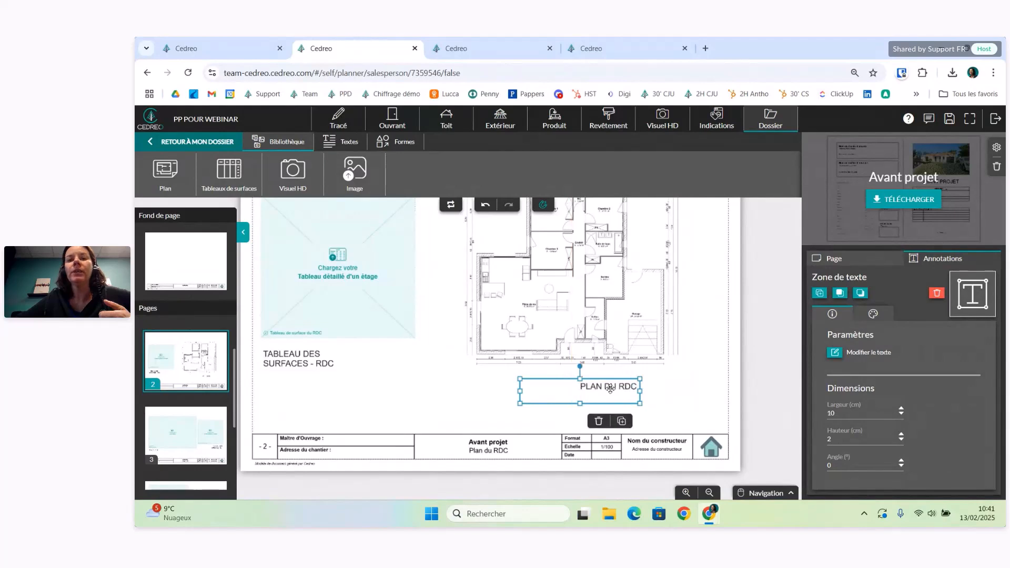
left_click_drag(594, 441, 664, 441)
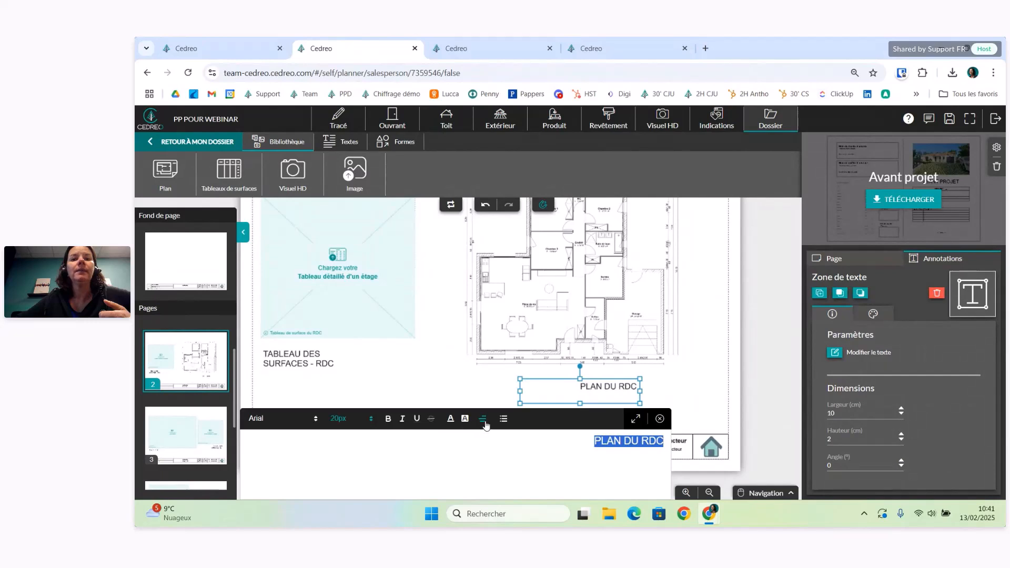
left_click(483, 419)
left_click(487, 450)
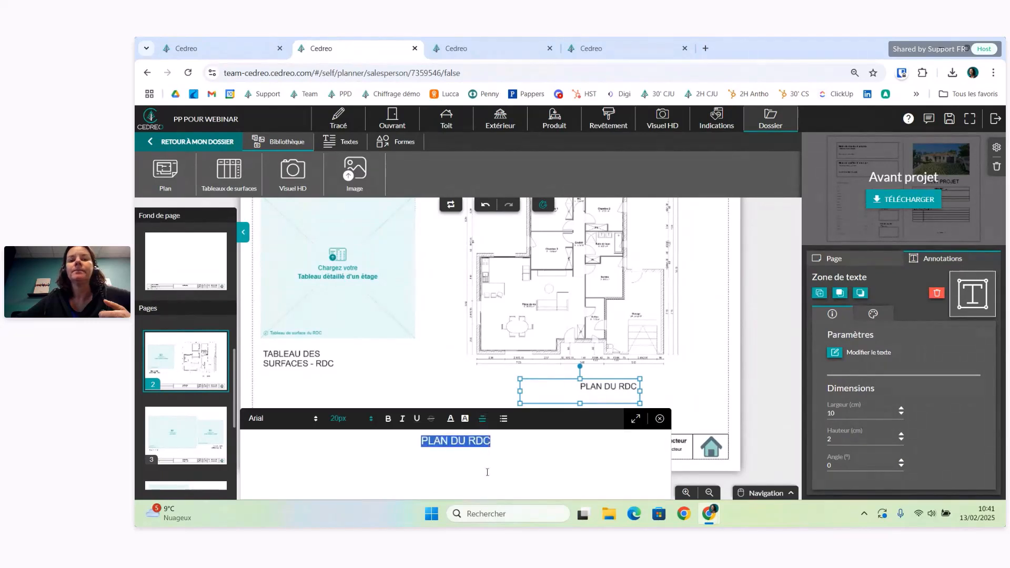
left_click(691, 384)
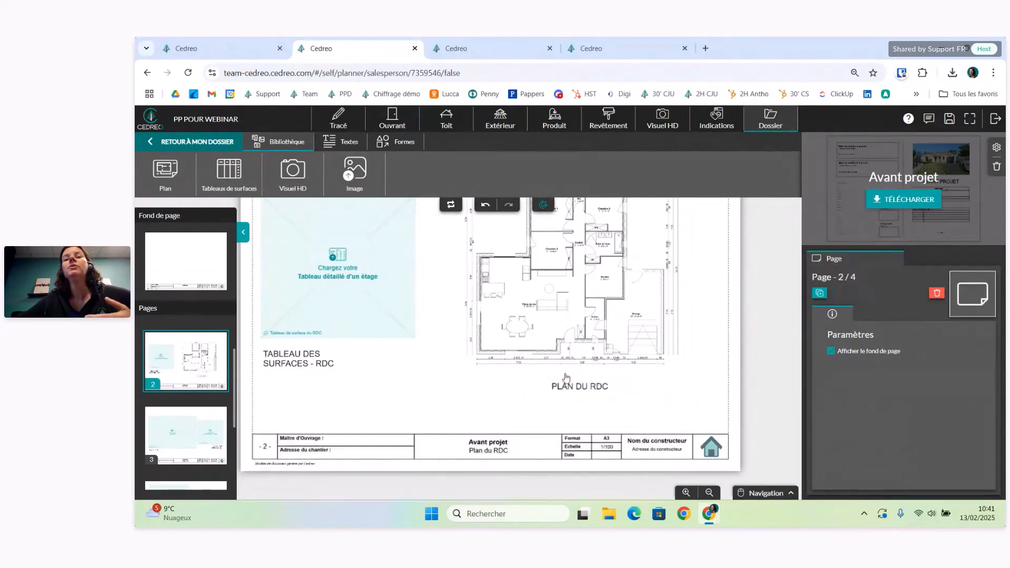
left_click(577, 387)
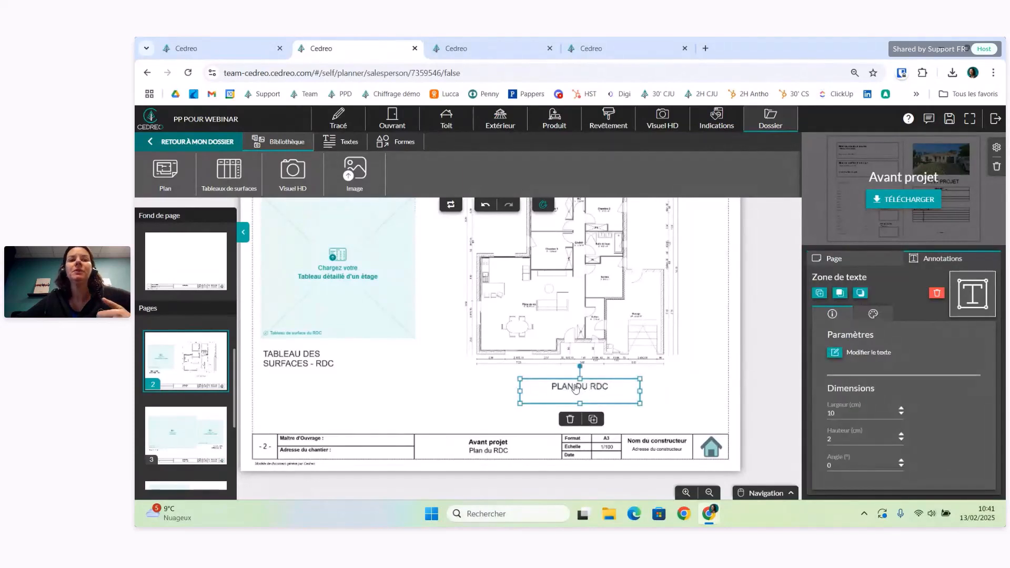
Widen the TABLEAU DES SURFACES - RDC text box to 13 cm so the caption fits on one line.
left_click_drag(579, 421, 706, 442)
left_click(423, 378)
left_click_drag(467, 378, 543, 377)
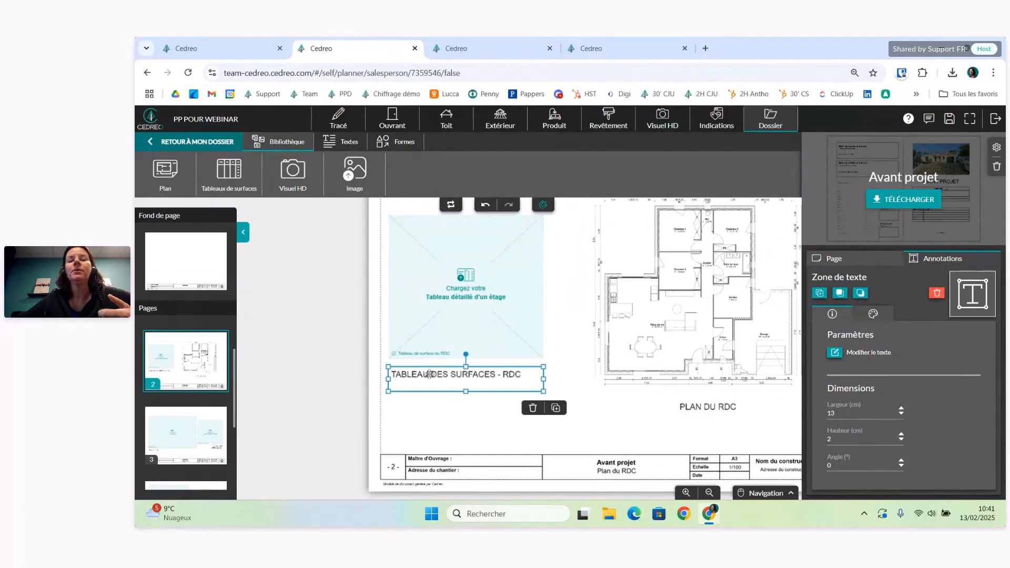
left_click(450, 426)
scroll(450, 426, "down", 1)
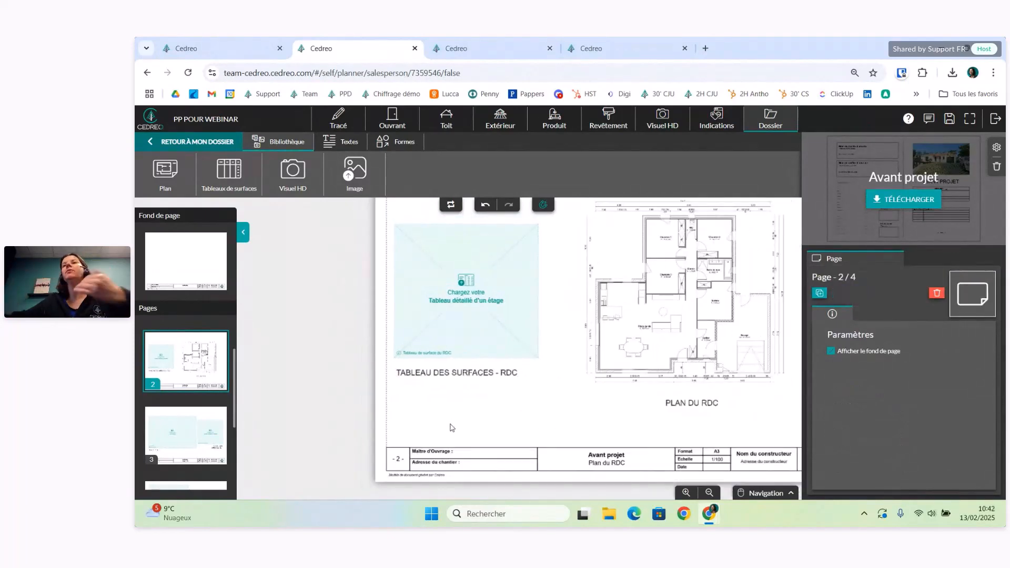
Change the scale of page 2's ground-floor plan to 1/150.
left_click_drag(536, 432, 422, 468)
scroll(590, 378, "up", 1)
left_click(559, 311)
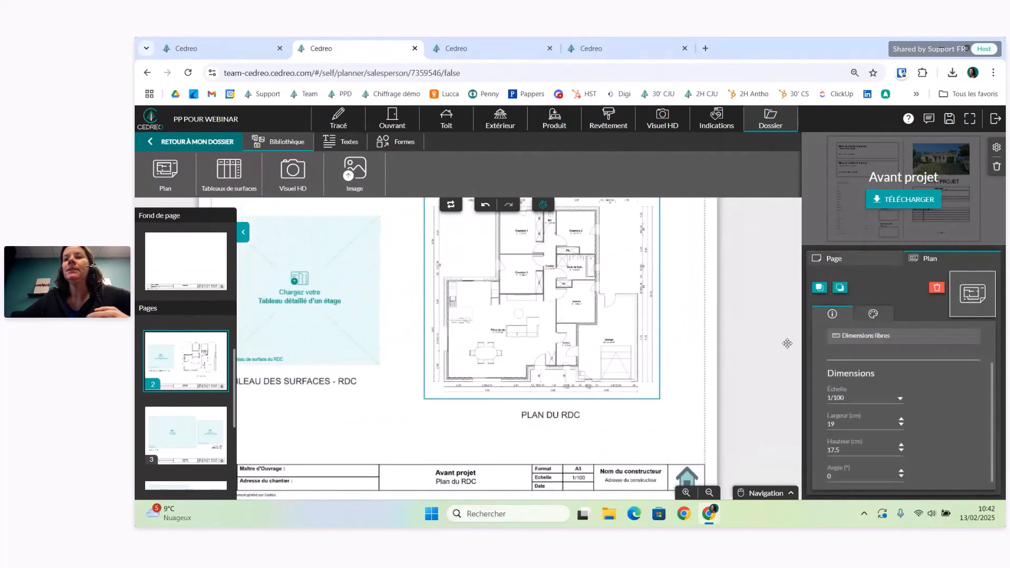
scroll(736, 292, "up", 1)
left_click_drag(726, 300, 723, 359)
left_click(865, 402)
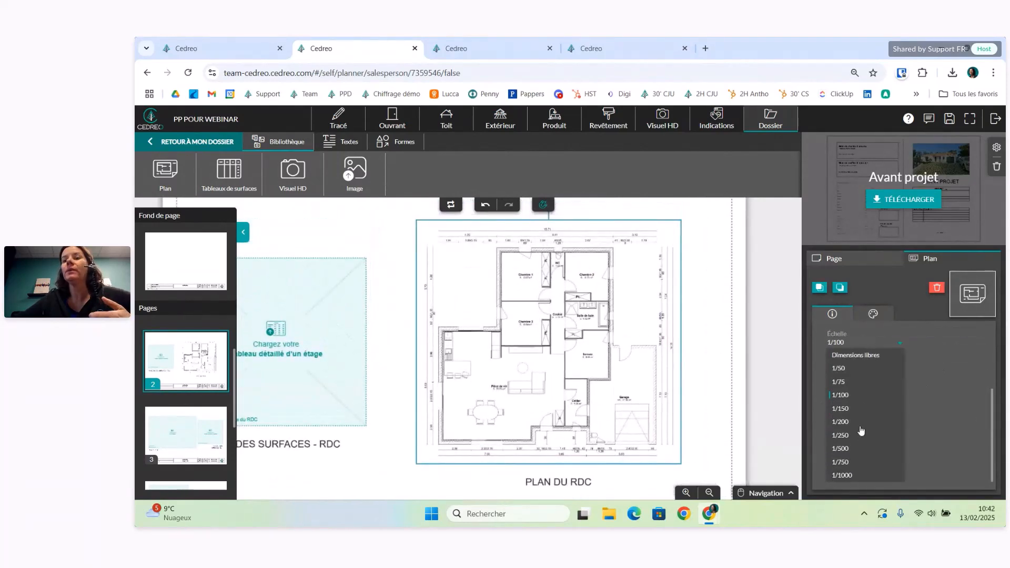
left_click(844, 409)
Examine the title block's Echelle cell on page 2 and on the page background.
left_click_drag(708, 429, 706, 328)
scroll(624, 420, "up", 1)
left_click_drag(641, 472, 616, 408)
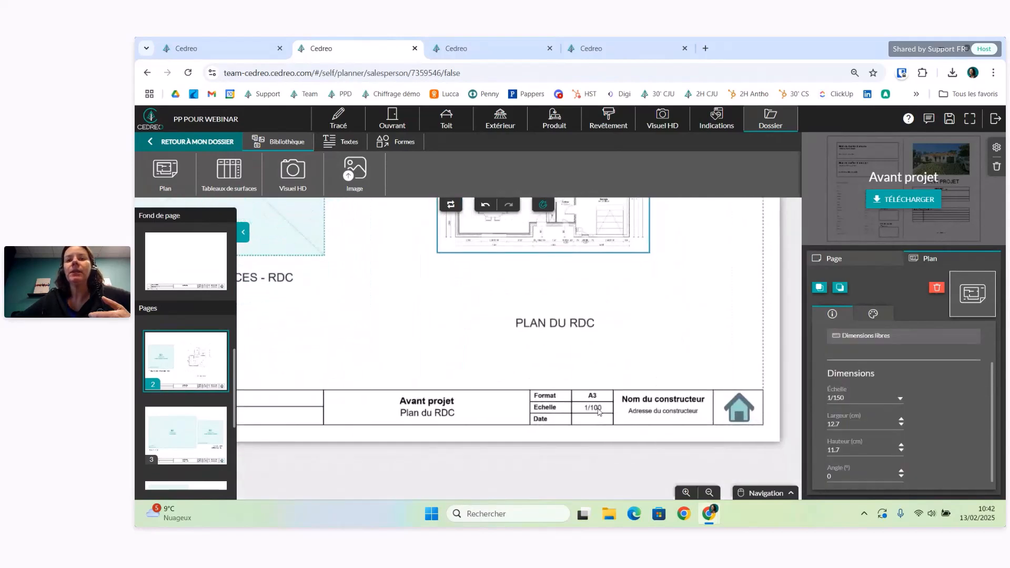
left_click(590, 412)
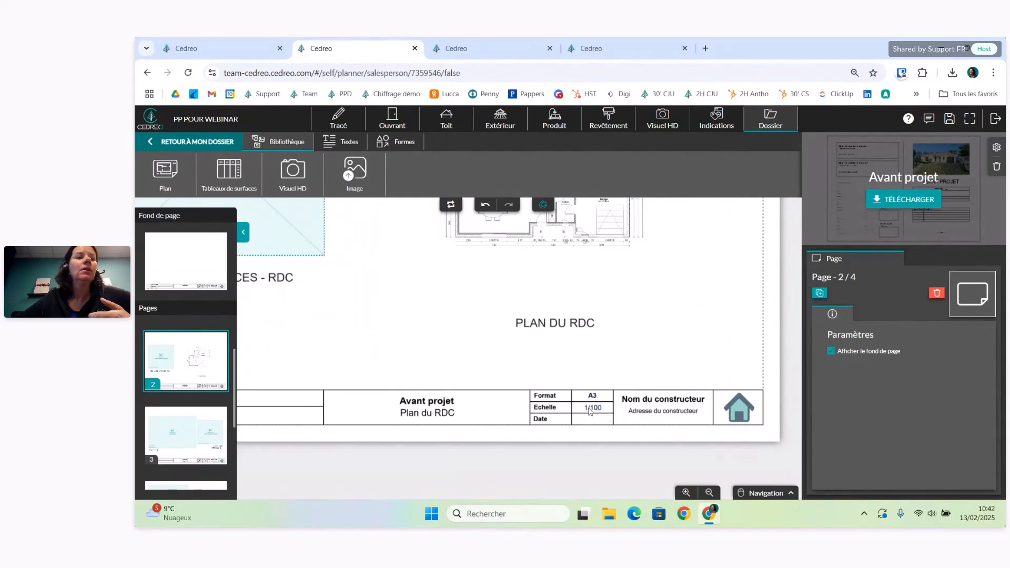
left_click(169, 273)
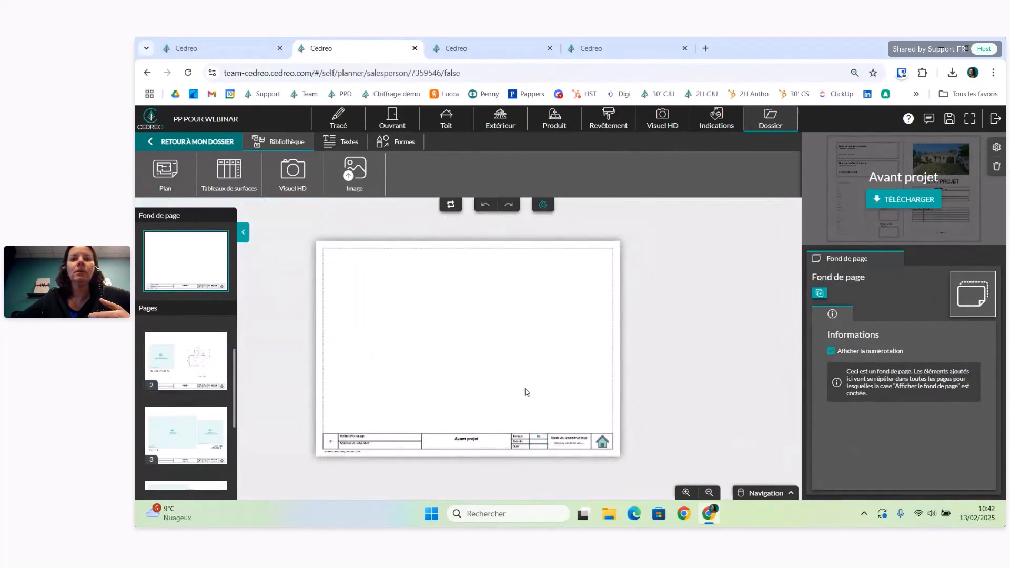
scroll(525, 393, "up", 5)
left_click_drag(550, 365, 558, 220)
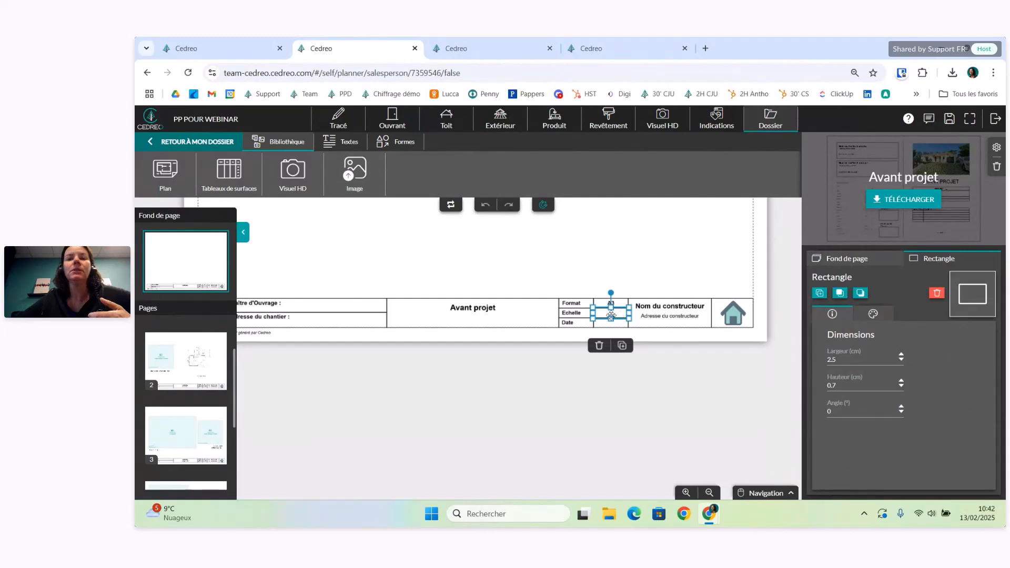
Change the Echelle value in page 2's title block to 1/150.
left_click(185, 448)
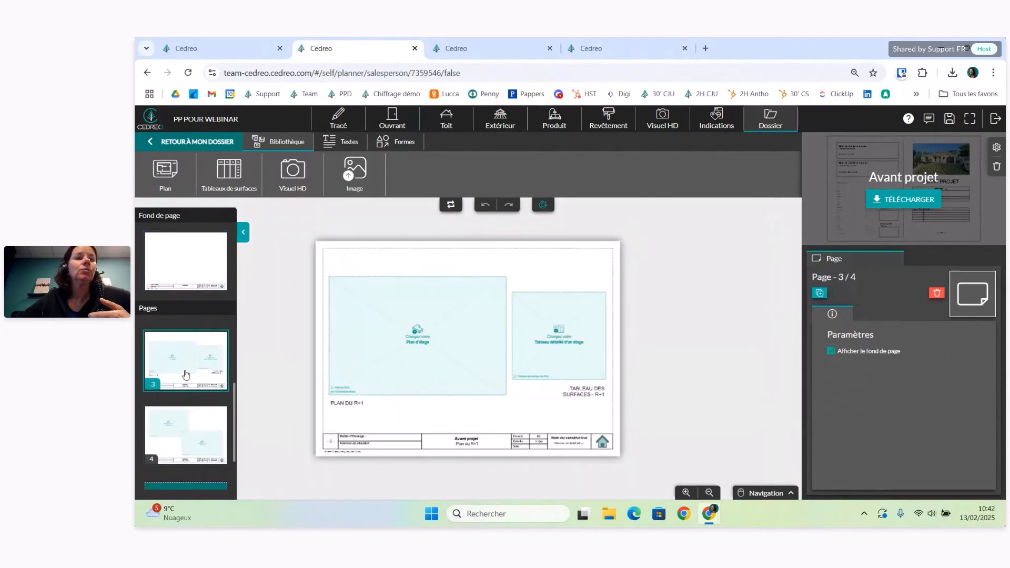
scroll(185, 374, "up", 2)
left_click(185, 368)
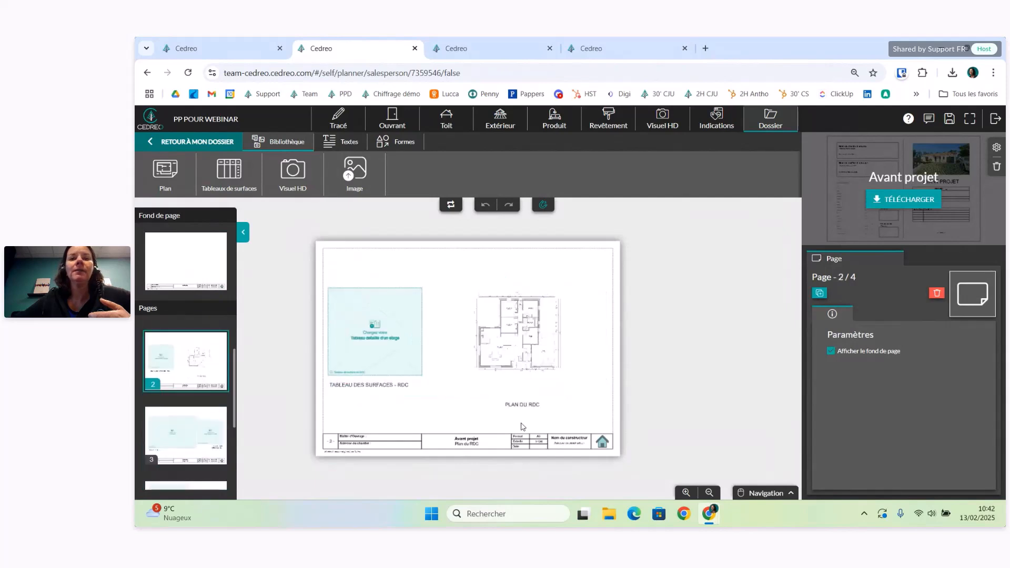
scroll(522, 426, "up", 4)
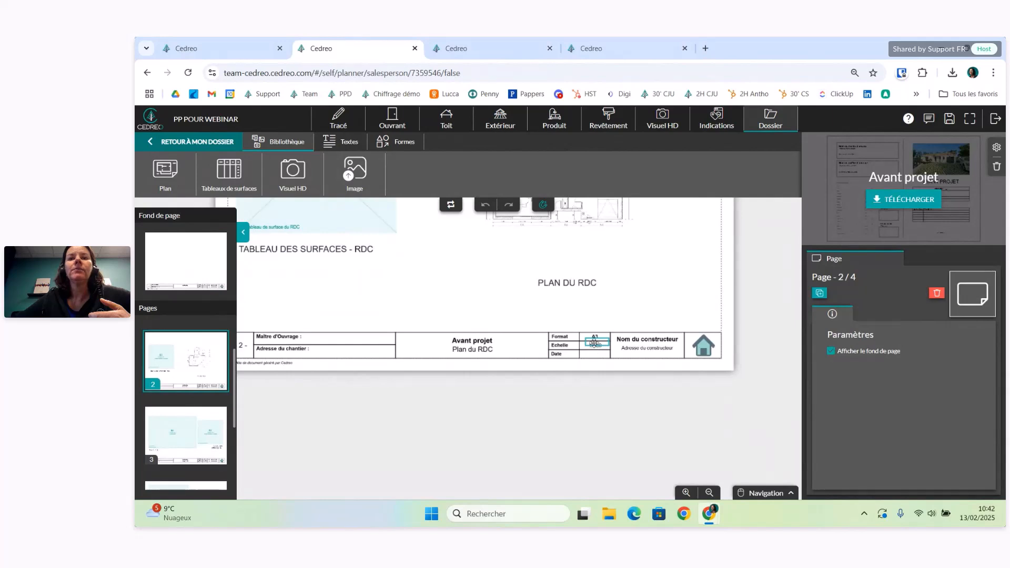
left_click(595, 347)
scroll(595, 347, "up", 3)
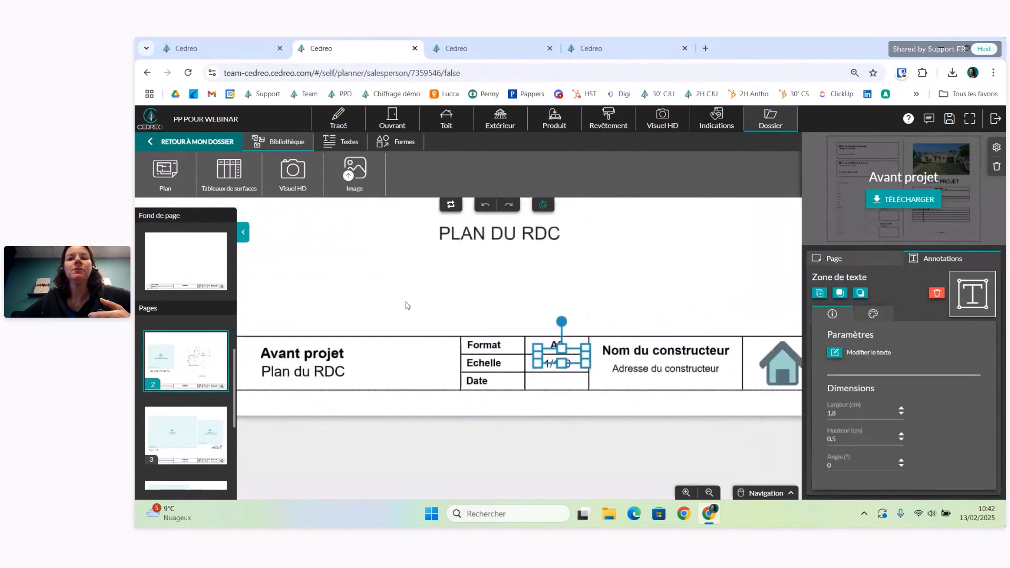
scroll(567, 368, "up", 2)
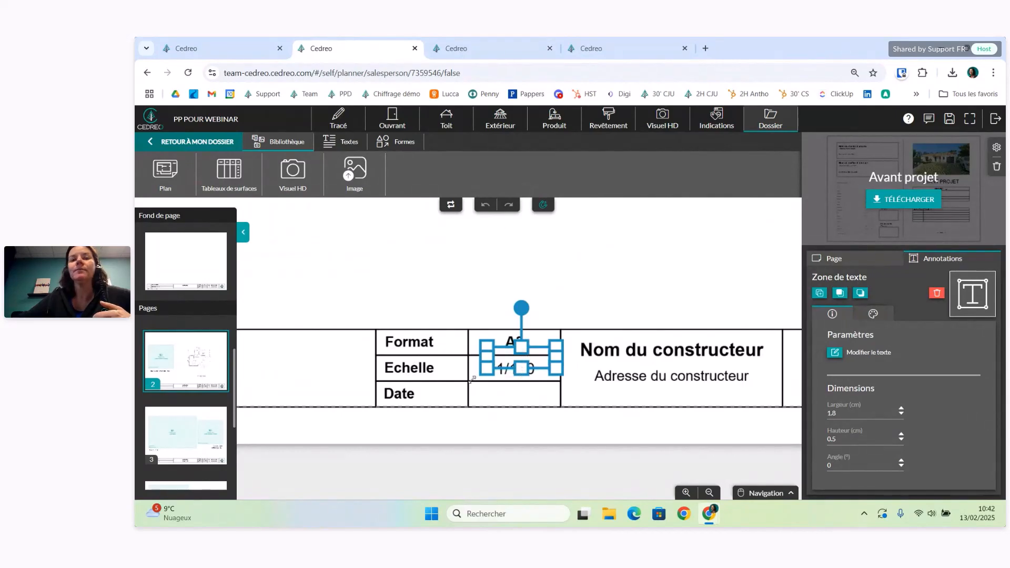
left_click(834, 352)
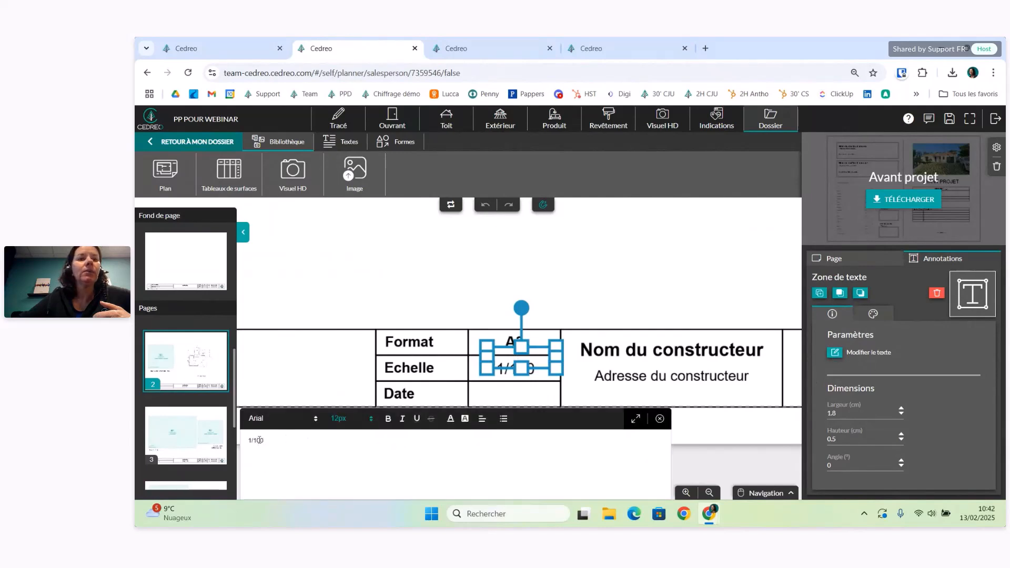
key("BackSpace")
type("5")
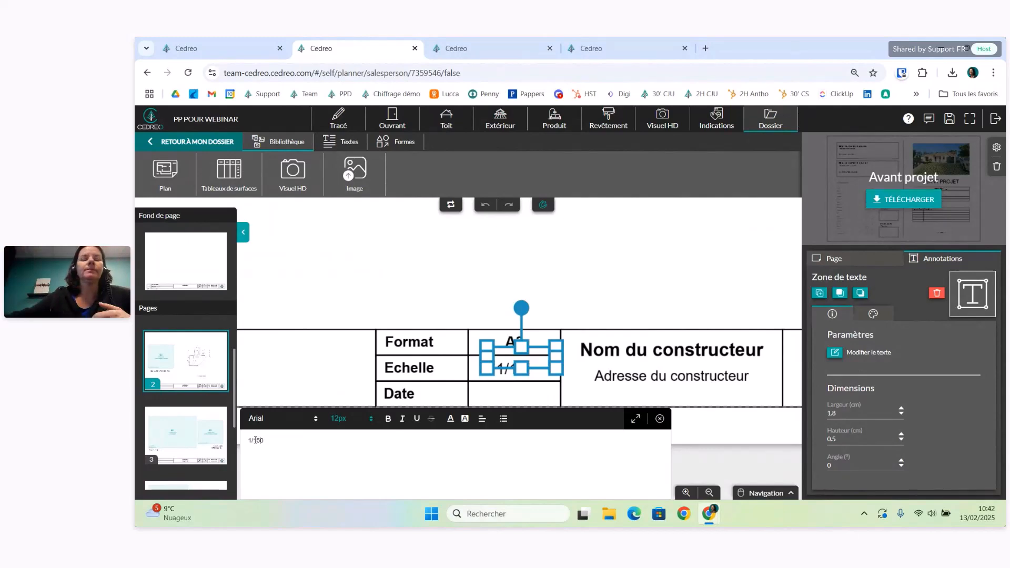
left_click(415, 288)
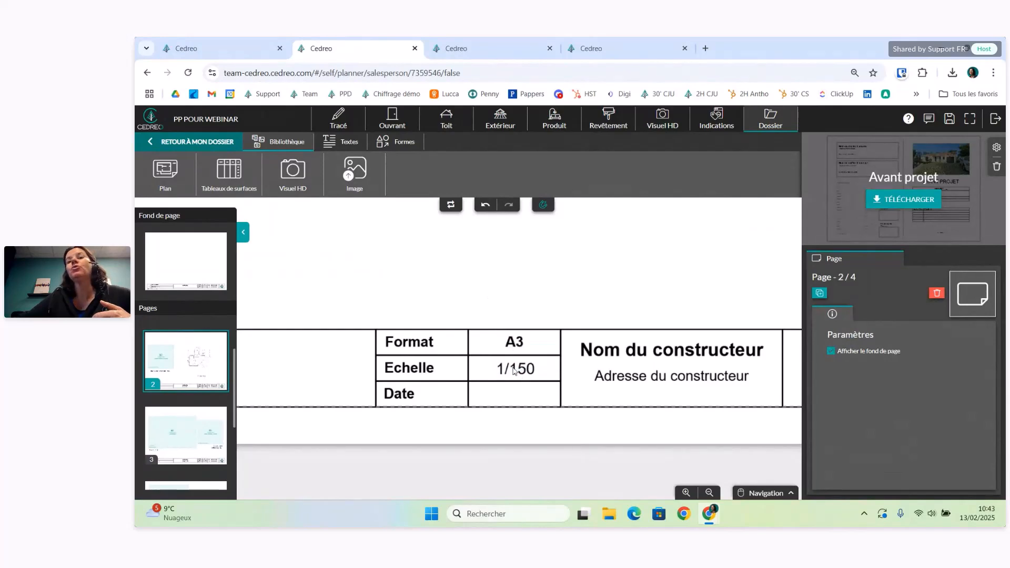
On the page background, replace the builder's name in the title block with MAISONS DE NANTES.
left_click_drag(582, 266, 649, 268)
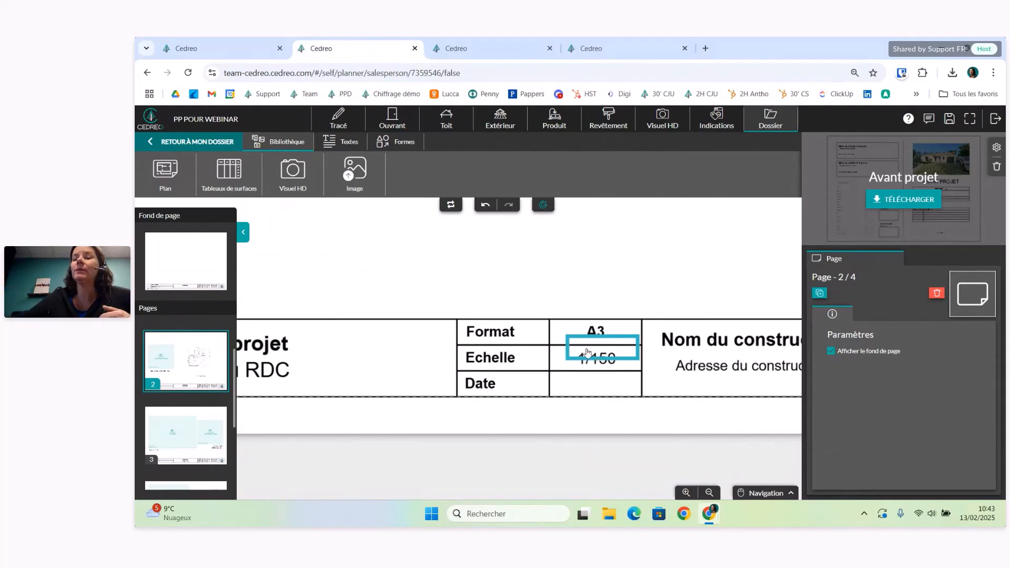
scroll(608, 375, "down", 2)
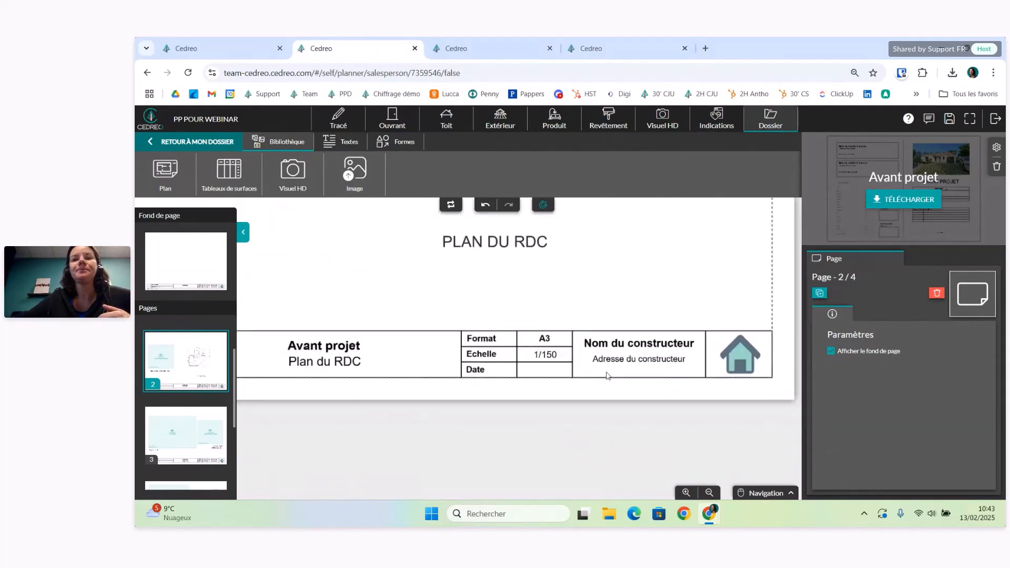
left_click(208, 263)
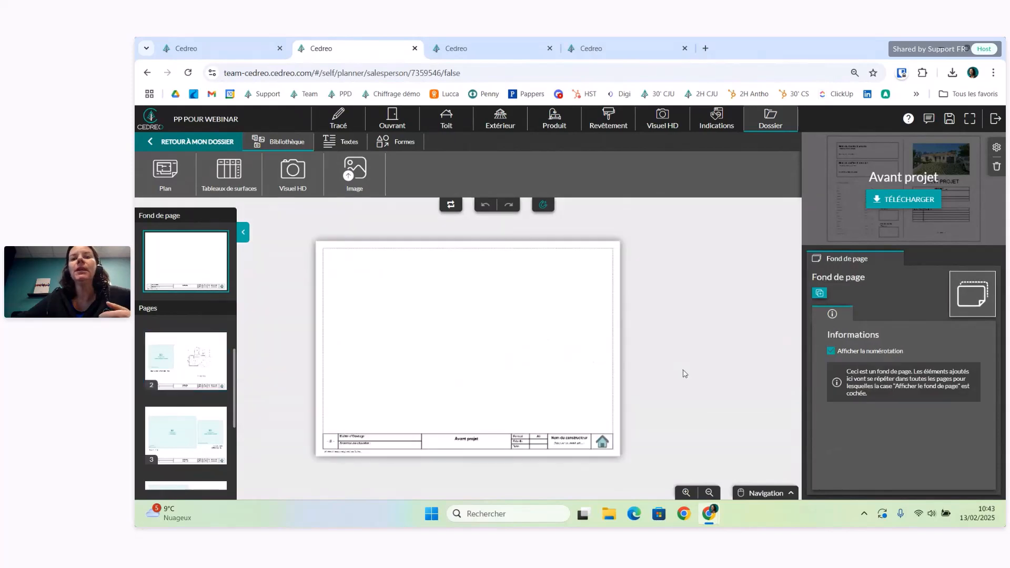
left_click(569, 441)
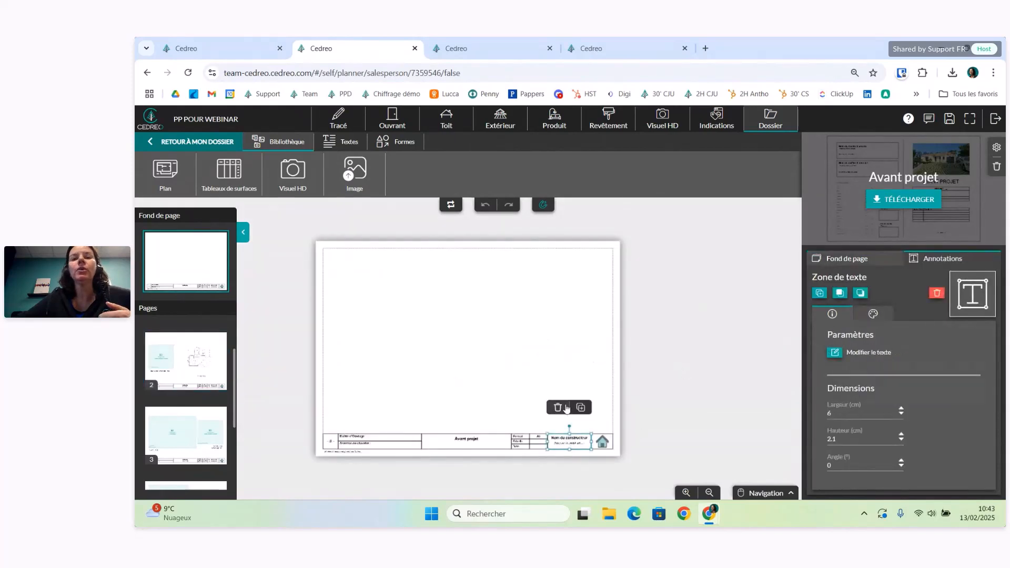
scroll(569, 440, "up", 4)
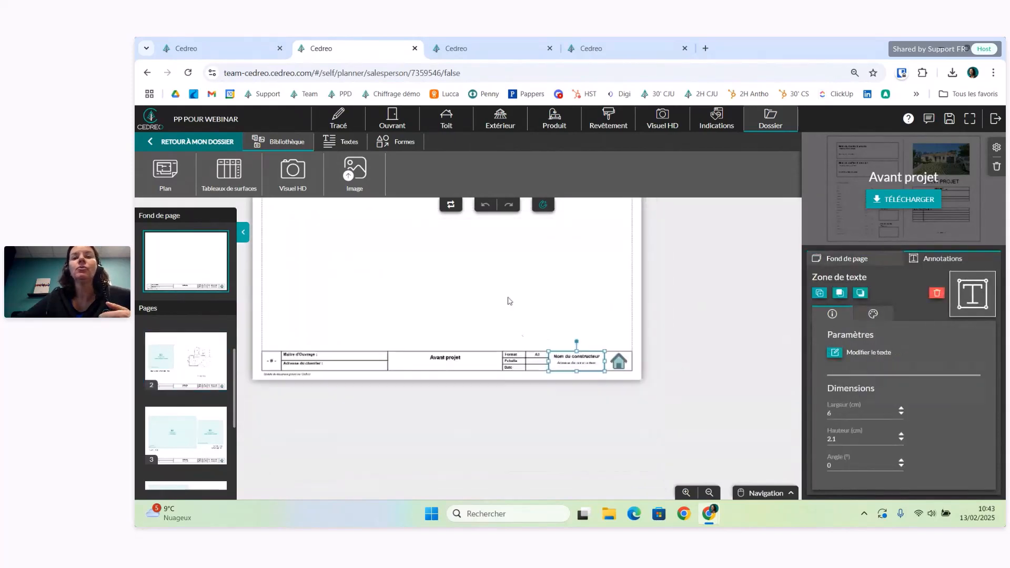
double_click(602, 321)
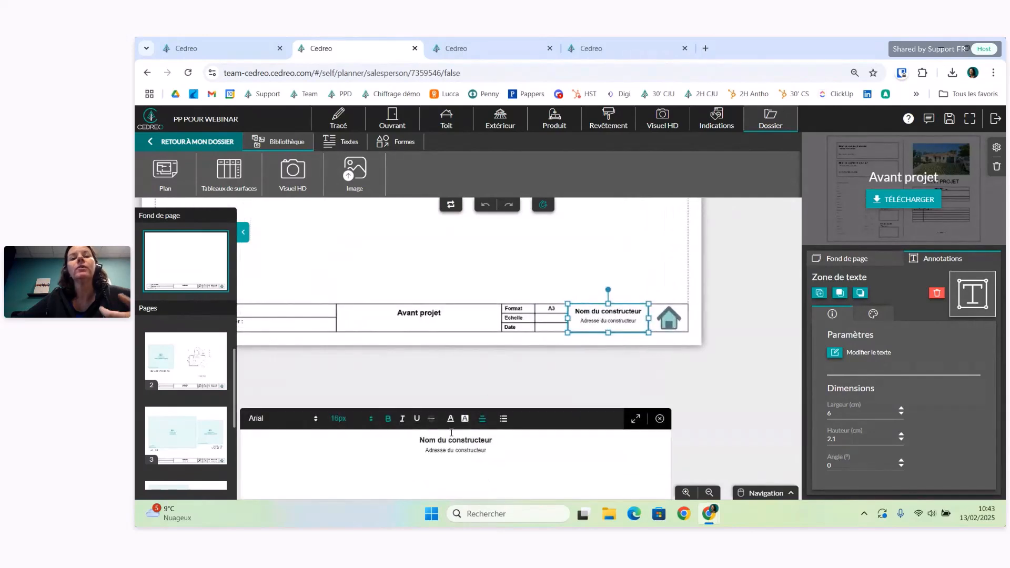
left_click_drag(505, 443, 412, 440)
type("MAISONS DE NANTES")
Replace the 'Adresse du constructeur' line in the background's title block with the builder's street address and town.
left_click_drag(490, 451, 397, 450)
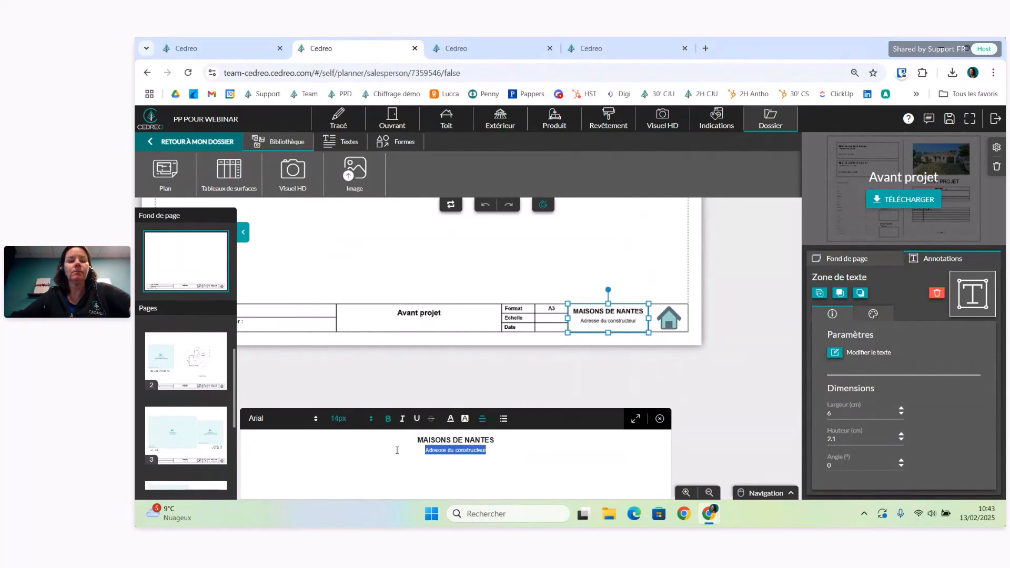
type("1")
type("8 BD CHAR")
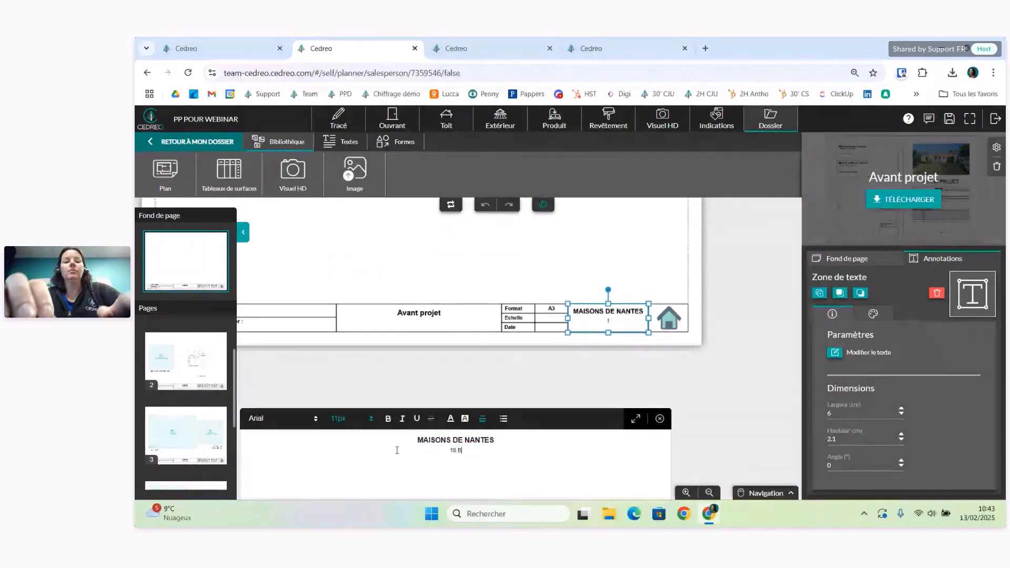
type("LES")
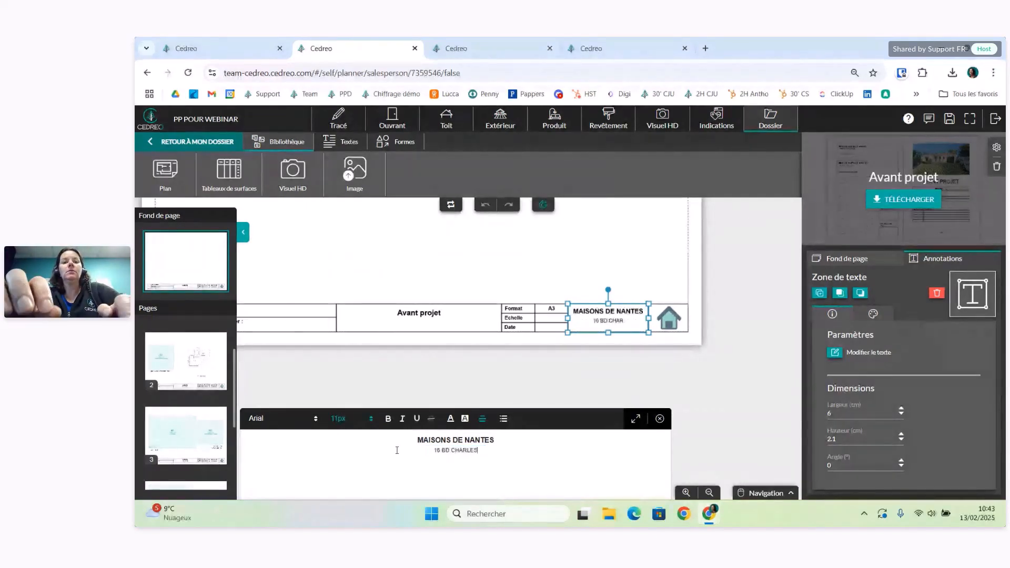
type(" DE GAULLE")
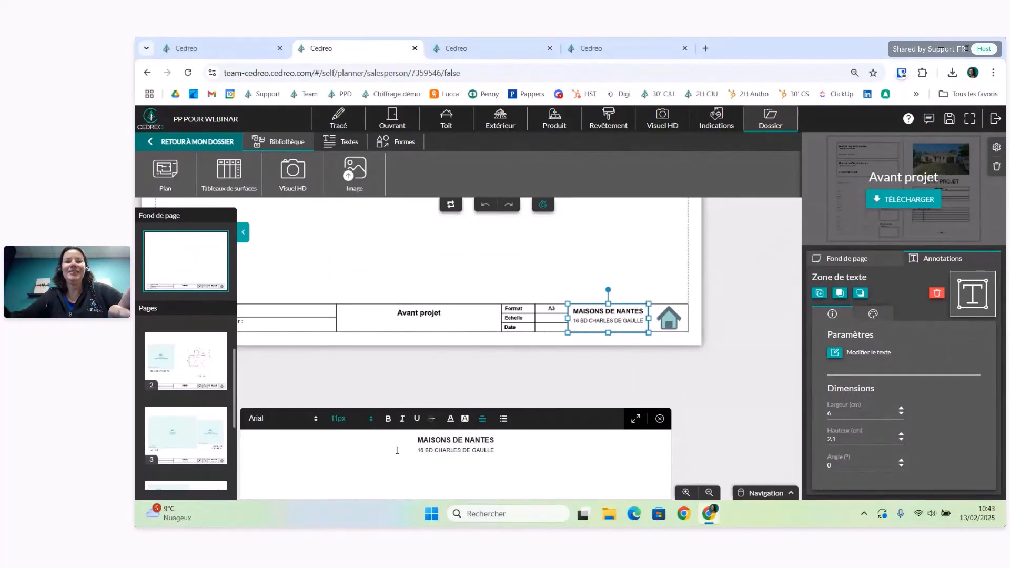
type(" ST HER")
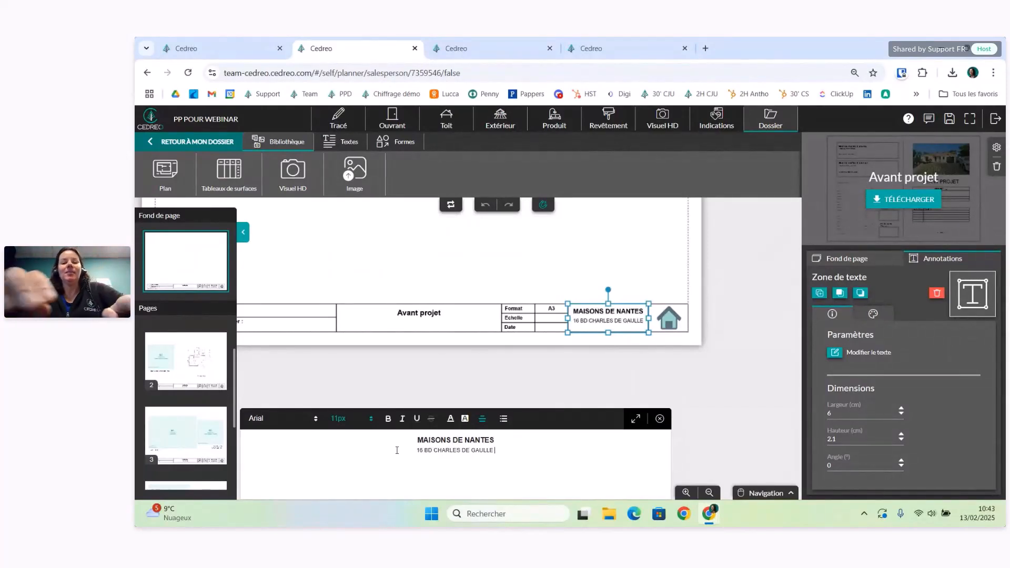
type("BAM")
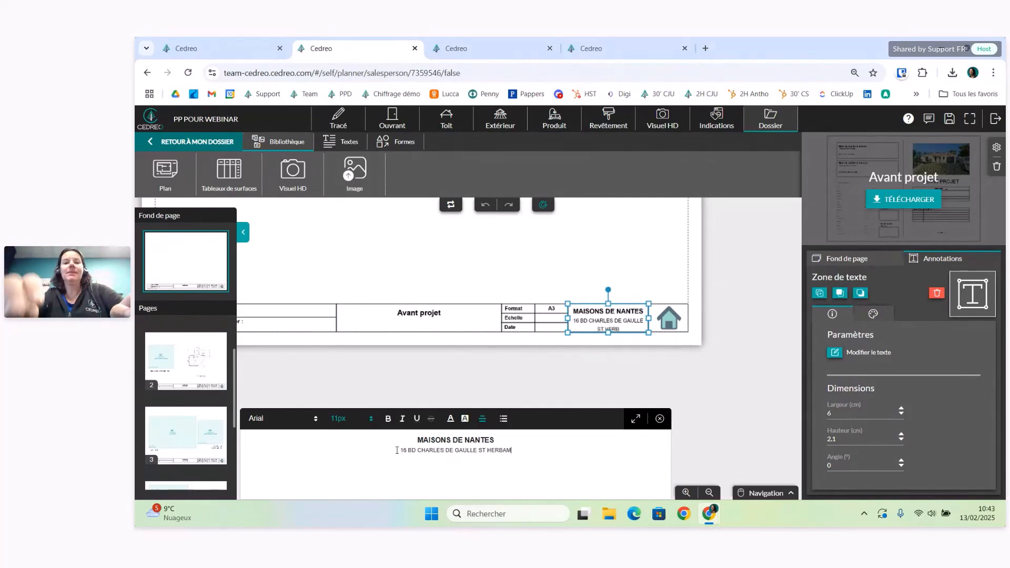
key("BackSpace")
key("BackSpace")
type("LAIN")
key("Return")
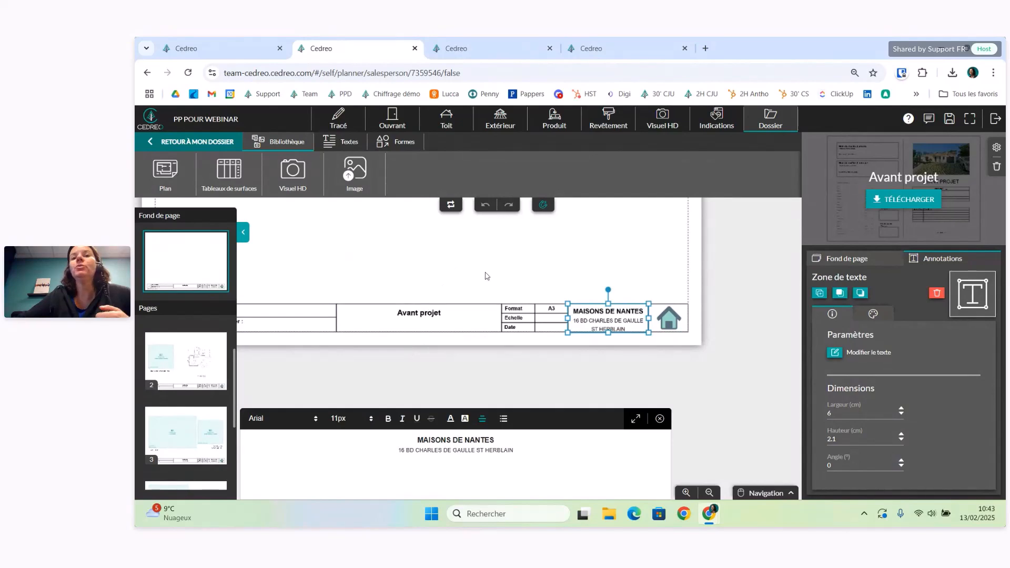
left_click(457, 269)
left_click(638, 322)
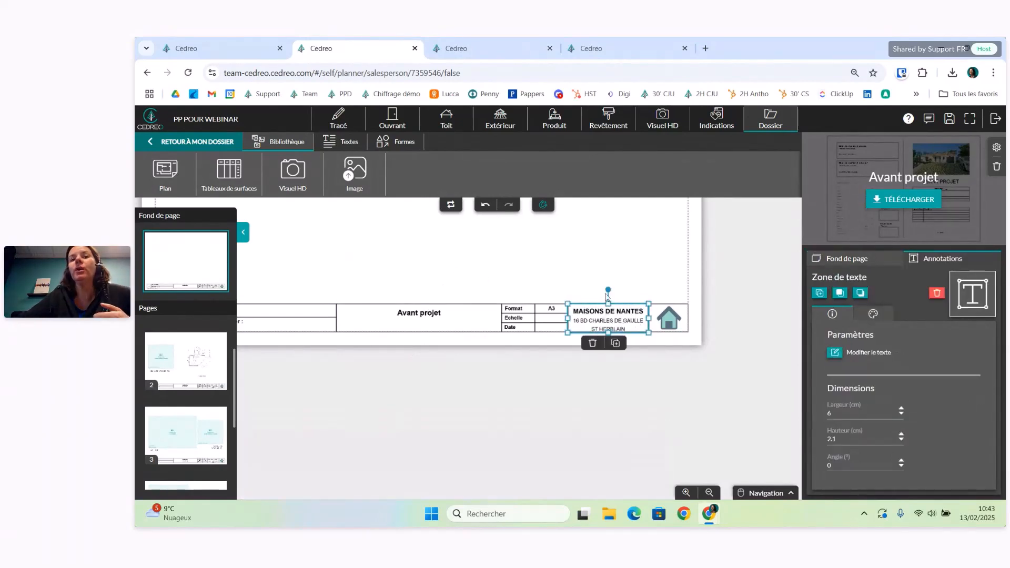
left_click(471, 284)
scroll(482, 307, "down", 1)
left_click_drag(370, 259, 400, 294)
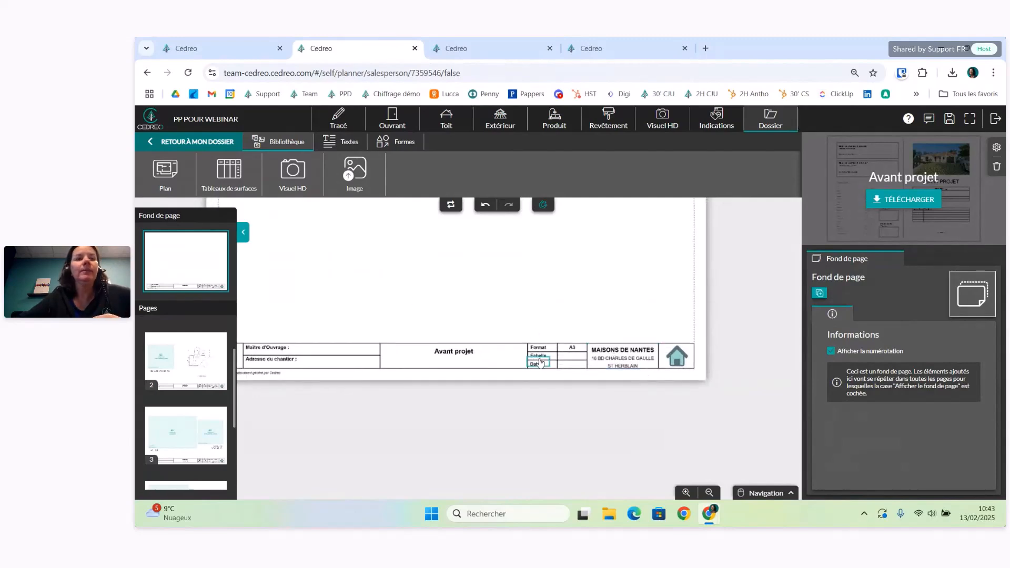
Delete the floor-plan placeholder from page 3, the R+1 page.
left_click(214, 438)
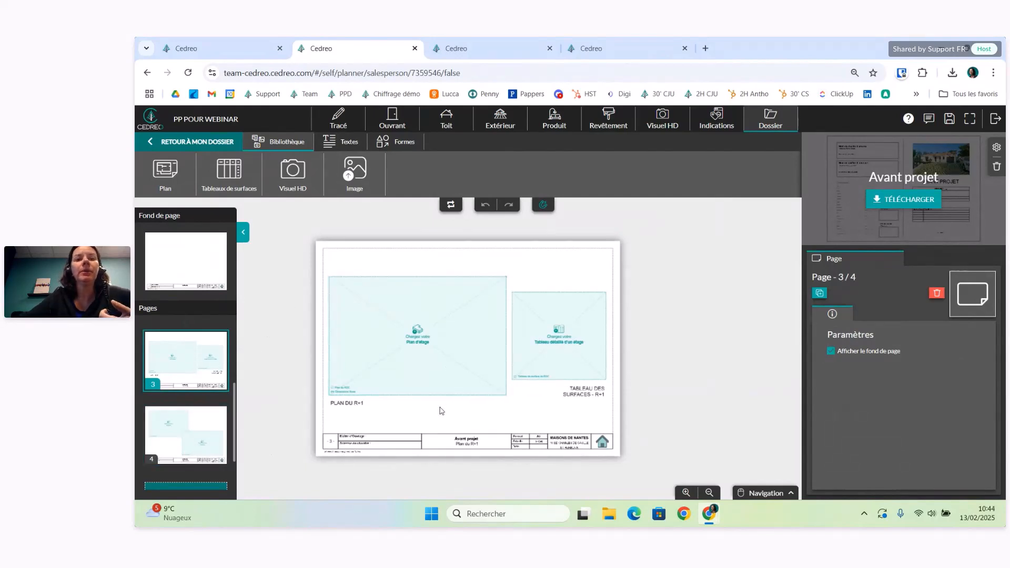
left_click(424, 331)
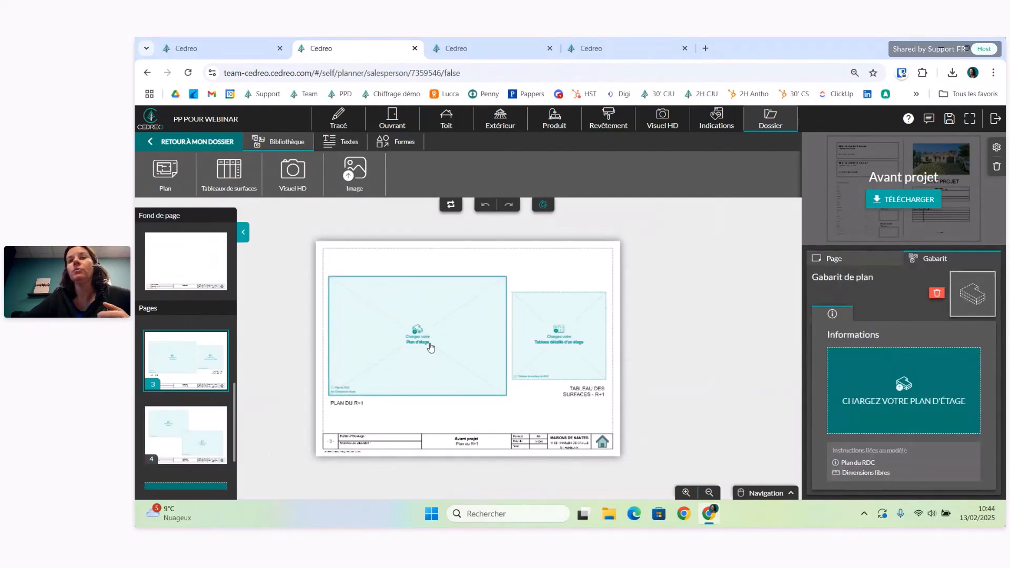
scroll(474, 346, "up", 3)
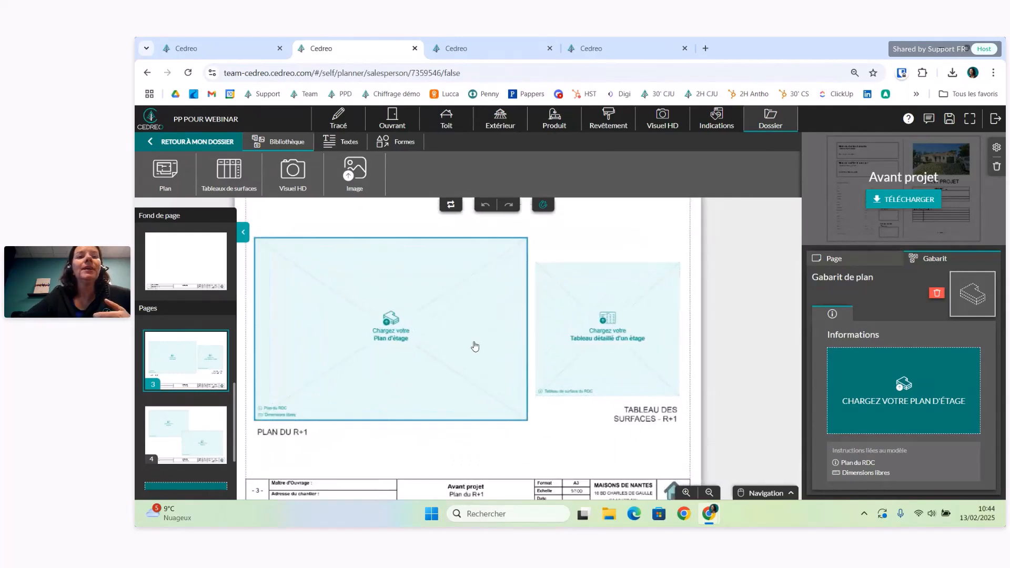
scroll(436, 480, "up", 3)
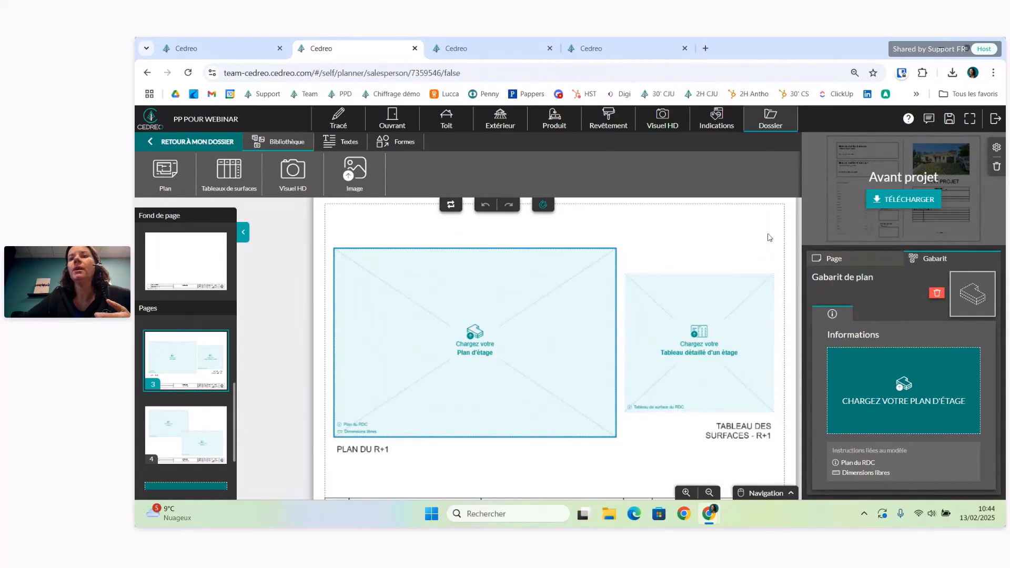
left_click(937, 294)
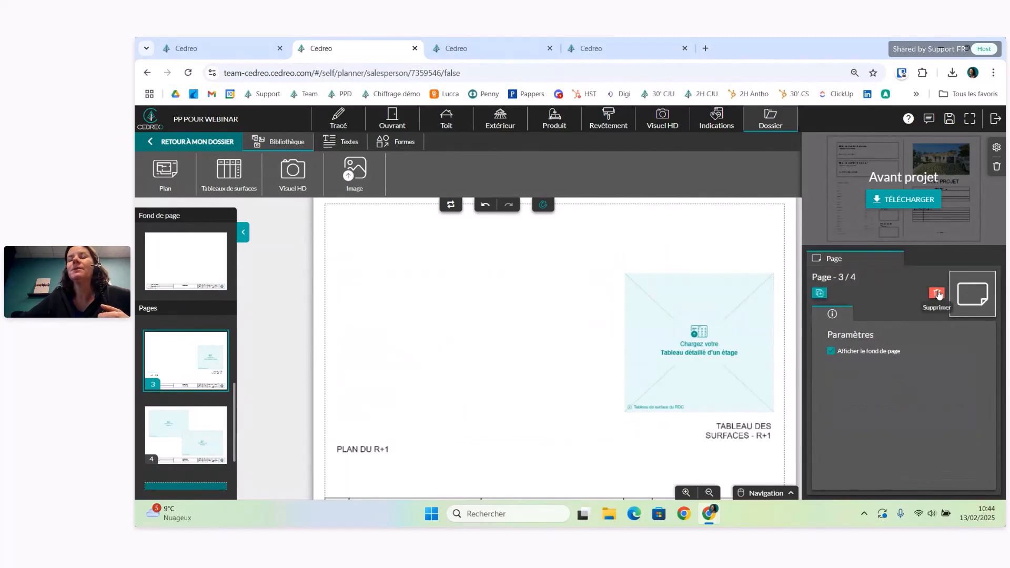
Delete the whole R+1 plan page, page 3, from the document.
left_click(166, 353)
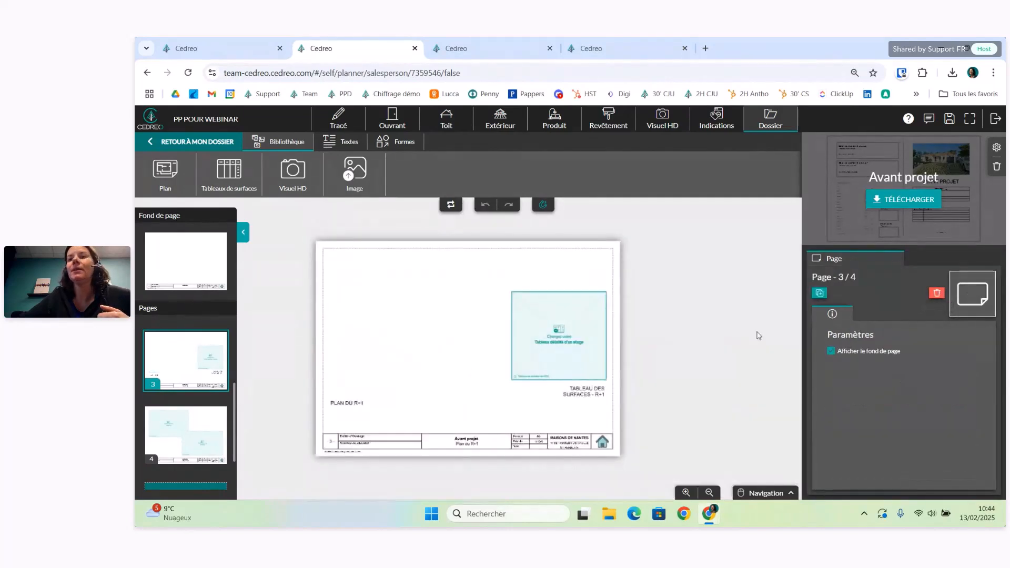
left_click(936, 293)
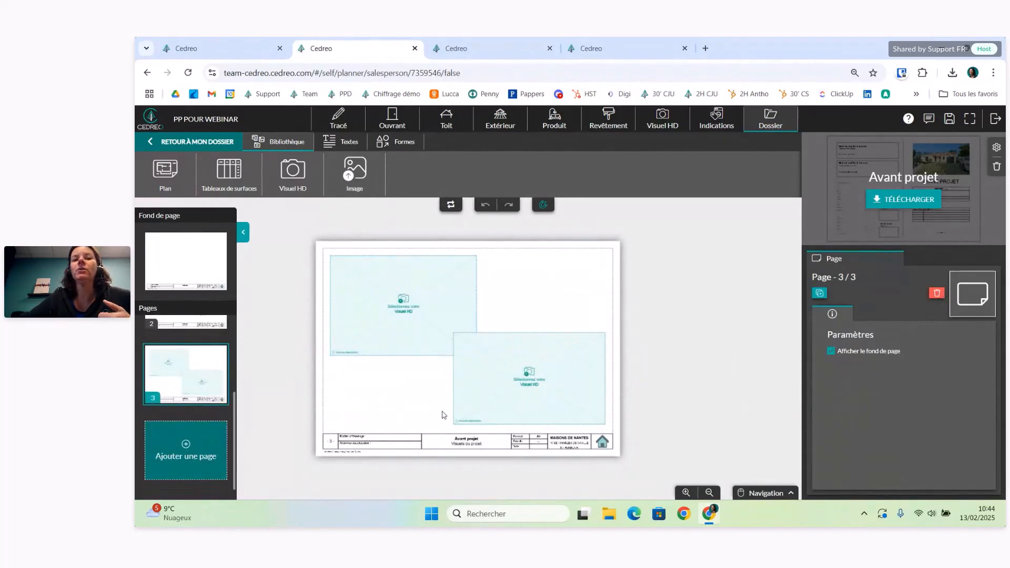
Switch the page background's display off and back on for the Visuels du projet page.
scroll(408, 405, "up", 3)
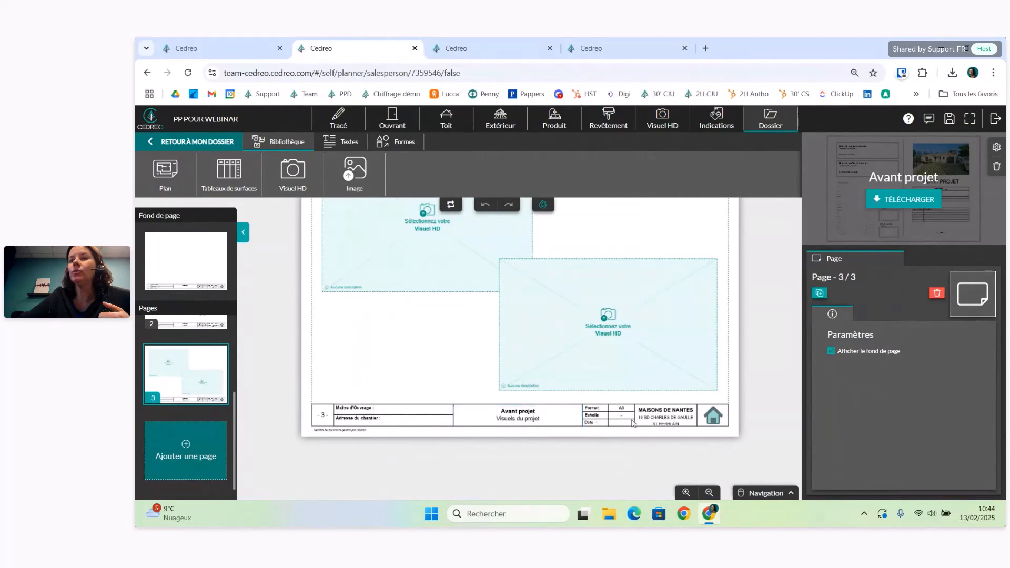
left_click(830, 353)
left_click(830, 352)
left_click(830, 352)
left_click(830, 352)
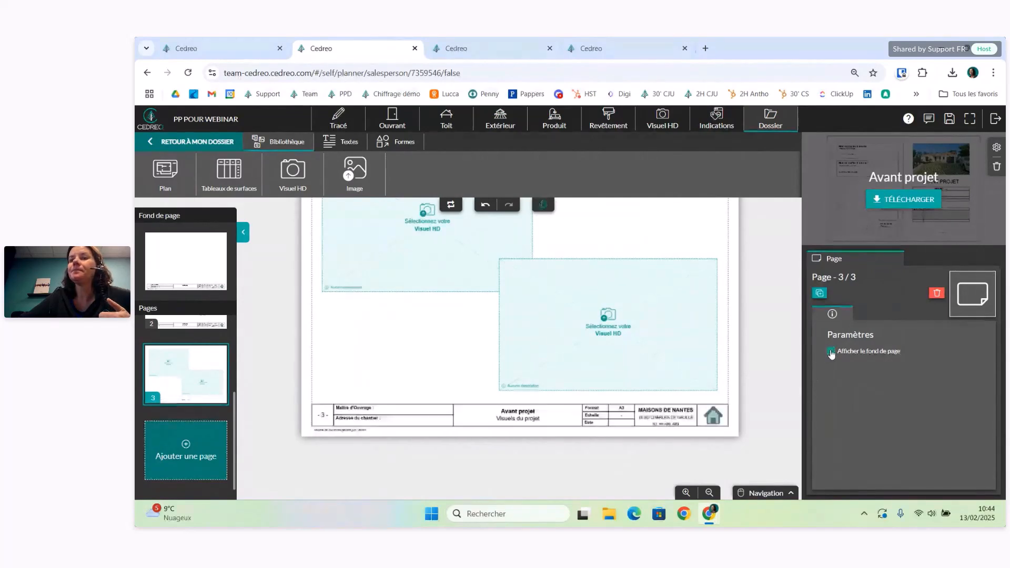
Fill the upper Visuel HD placeholder on page 3 with the living-room visual showing the sofa and dining table.
scroll(463, 336, "up", 3)
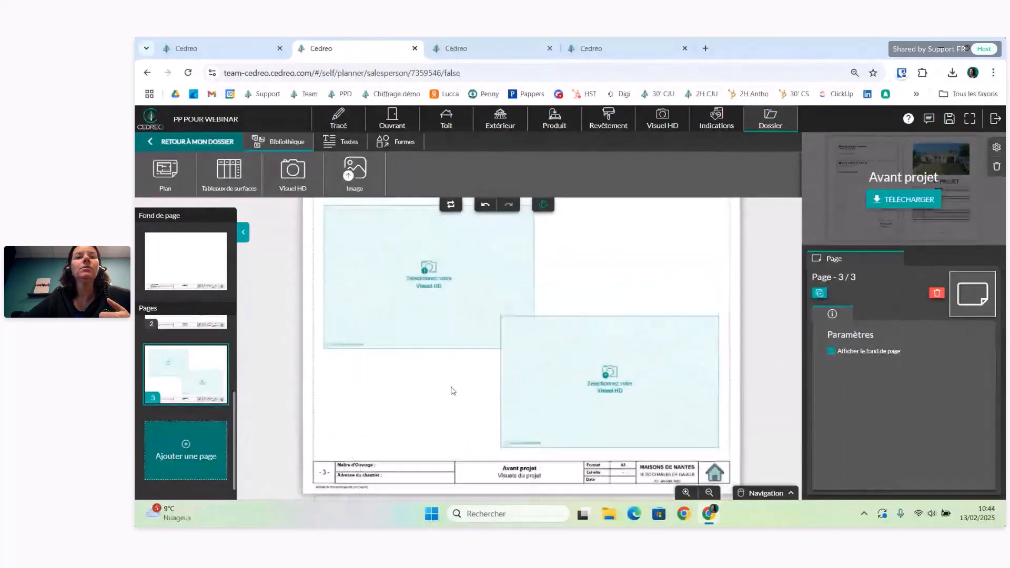
left_click(423, 328)
scroll(429, 321, "up", 2)
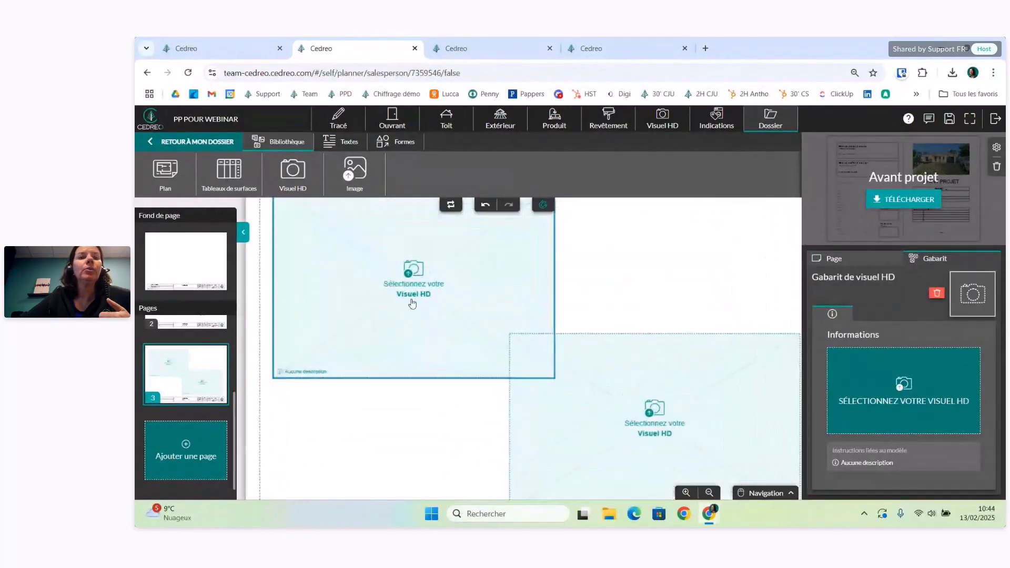
left_click(901, 393)
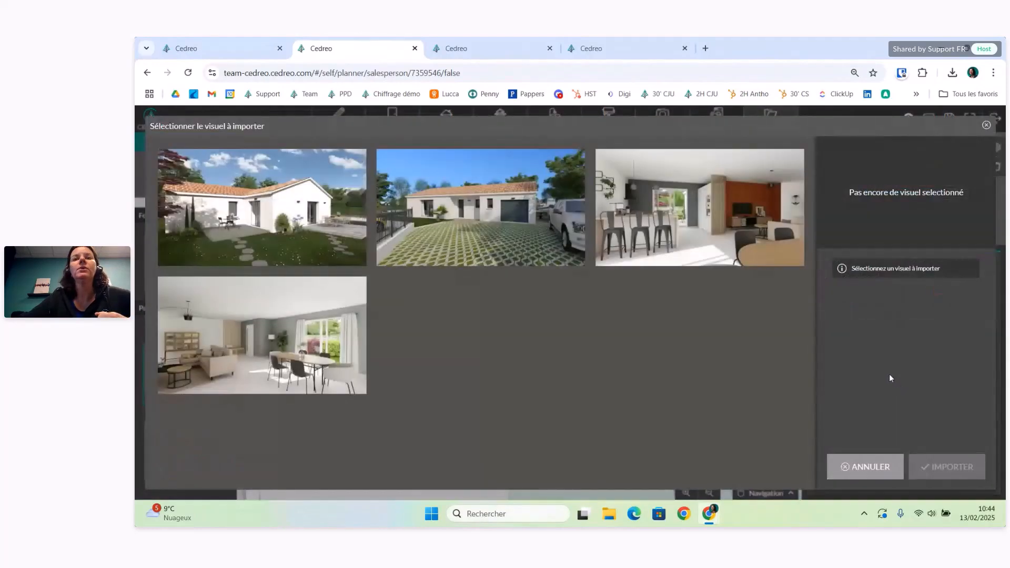
left_click(261, 332)
left_click(949, 470)
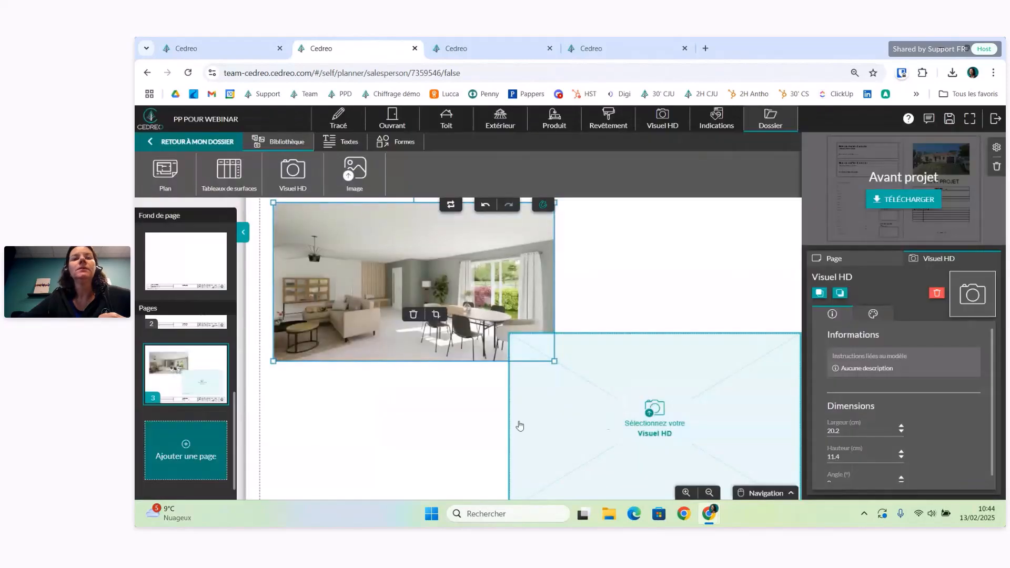
Fill the lower Visuel HD placeholder on page 3 with the interior visual showing bar stools and the orange wall.
left_click_drag(421, 428, 419, 411)
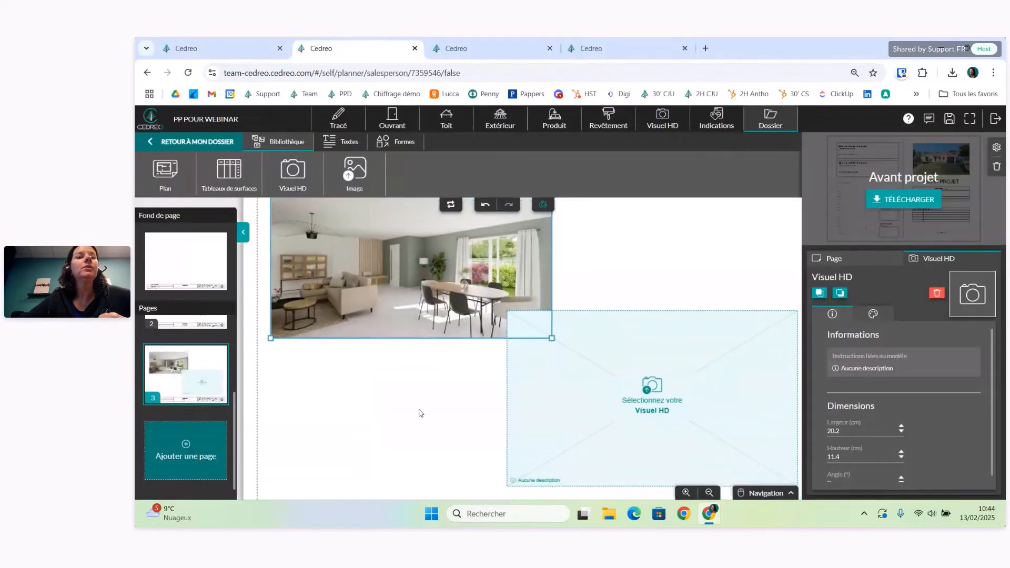
scroll(419, 413, "down", 3)
left_click(618, 398)
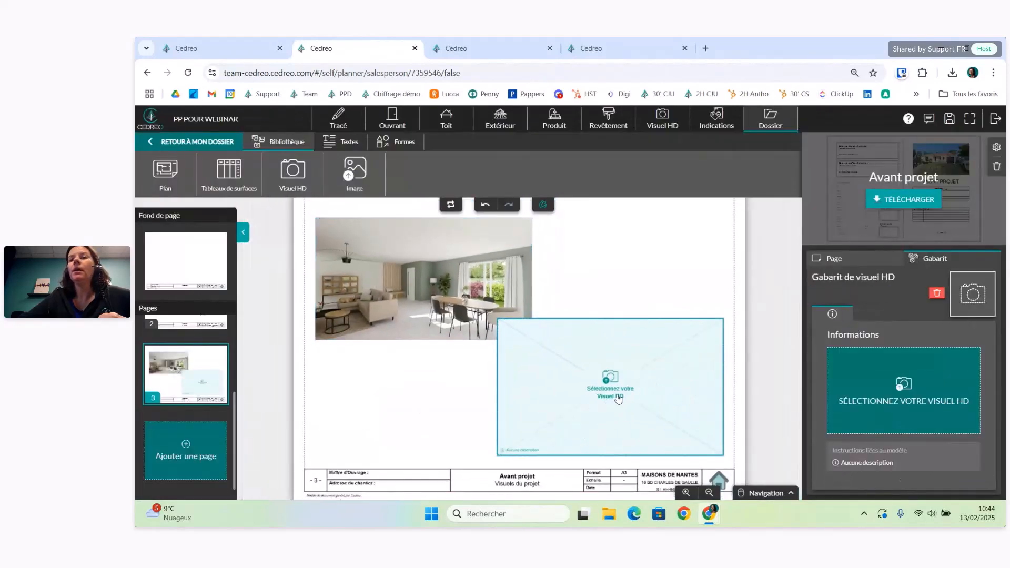
left_click(911, 407)
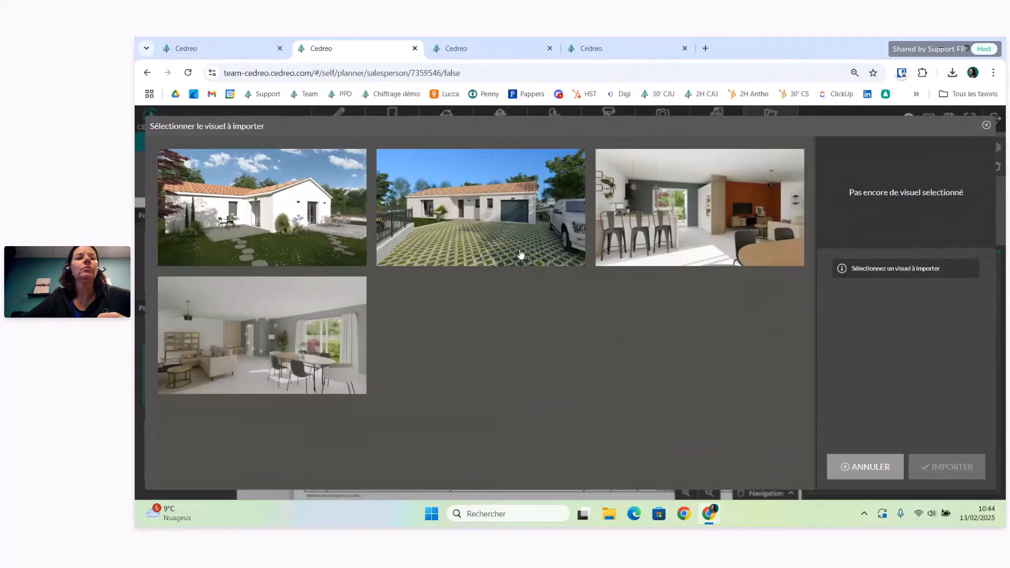
left_click(719, 229)
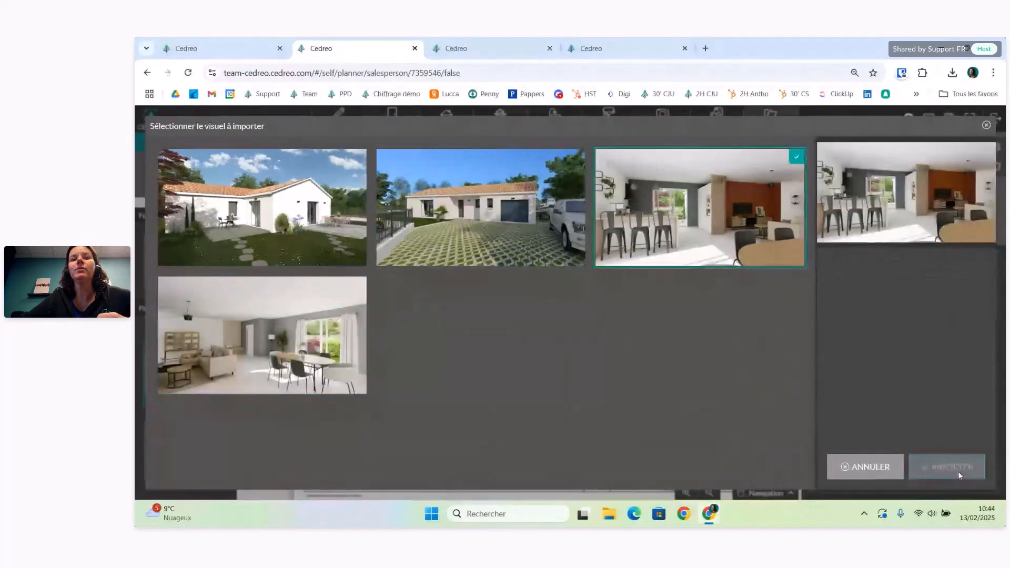
left_click(952, 468)
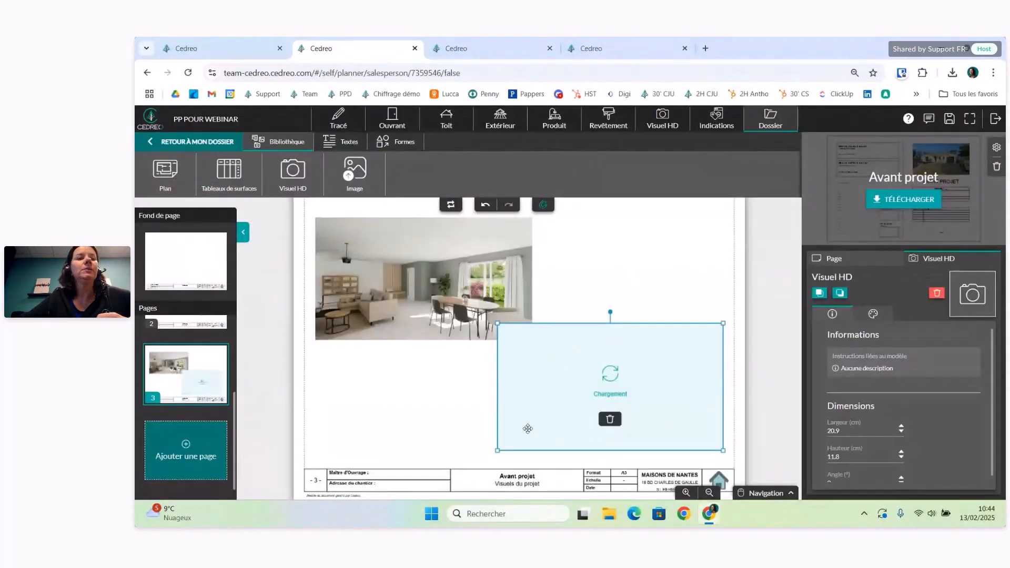
Add a page 4 and place the garden-side exterior visual in its upper-left area, enlarged to about 27.9 × 15.7 cm.
left_click(181, 447)
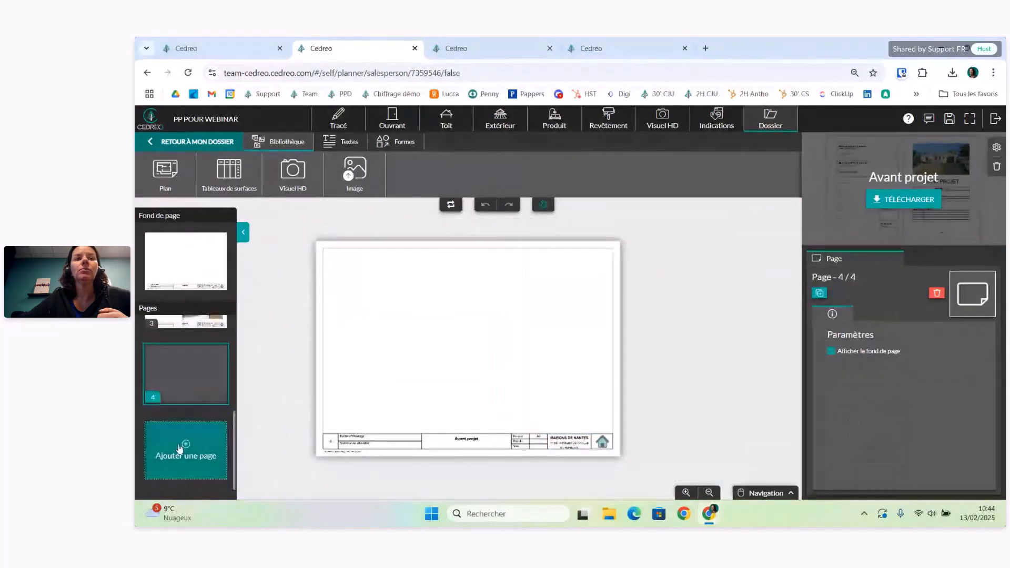
left_click(293, 183)
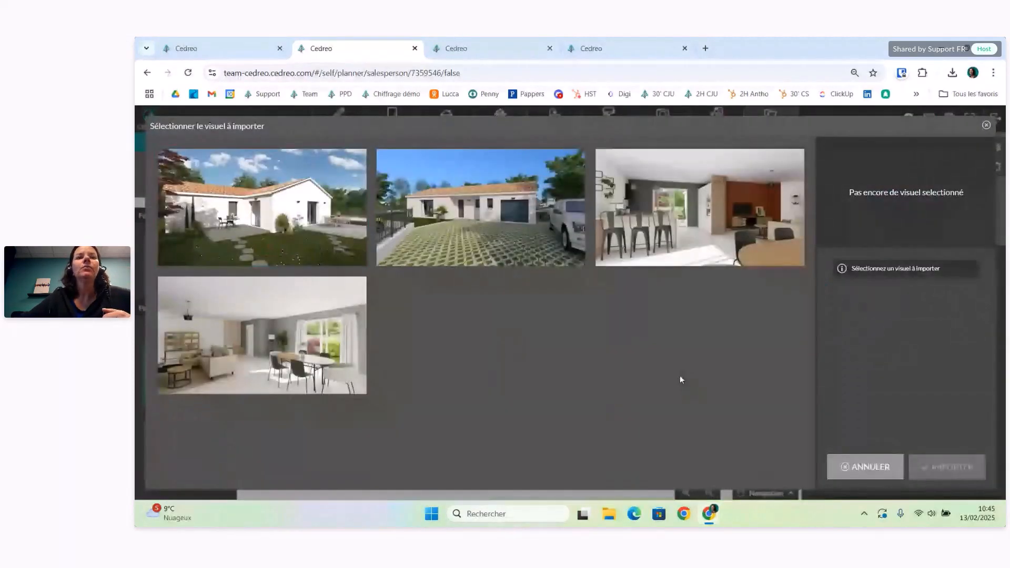
left_click(258, 230)
left_click(948, 467)
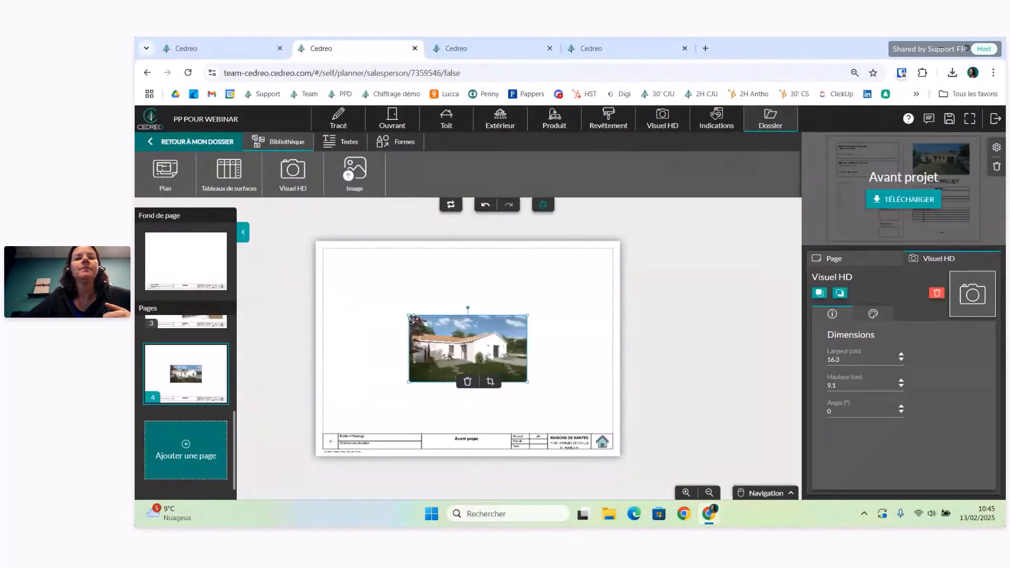
left_click_drag(411, 317, 323, 267)
left_click_drag(438, 341, 439, 322)
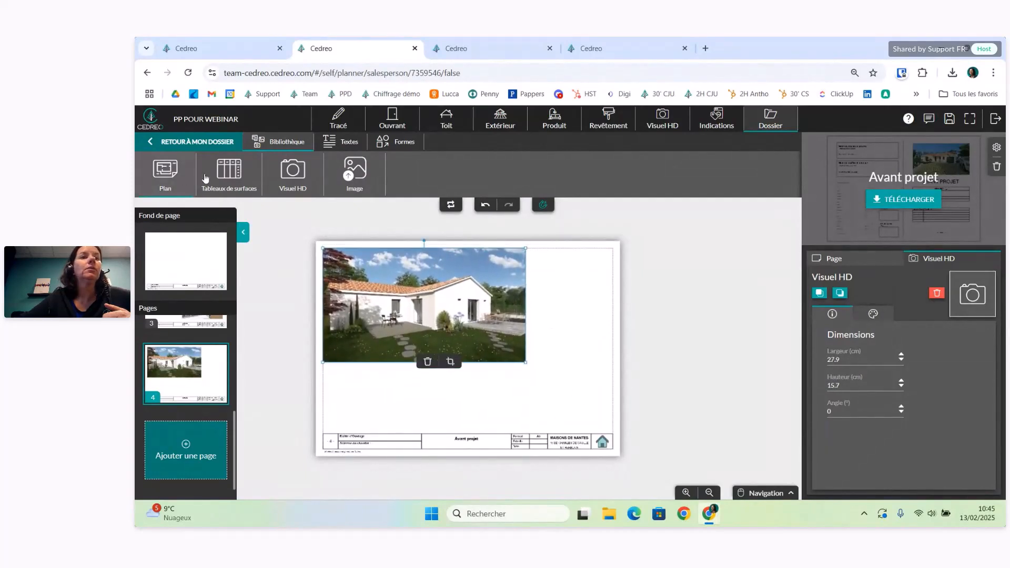
Import the Façade 1 elevation plan with free dimensions onto page 4.
left_click(164, 180)
left_click(353, 274)
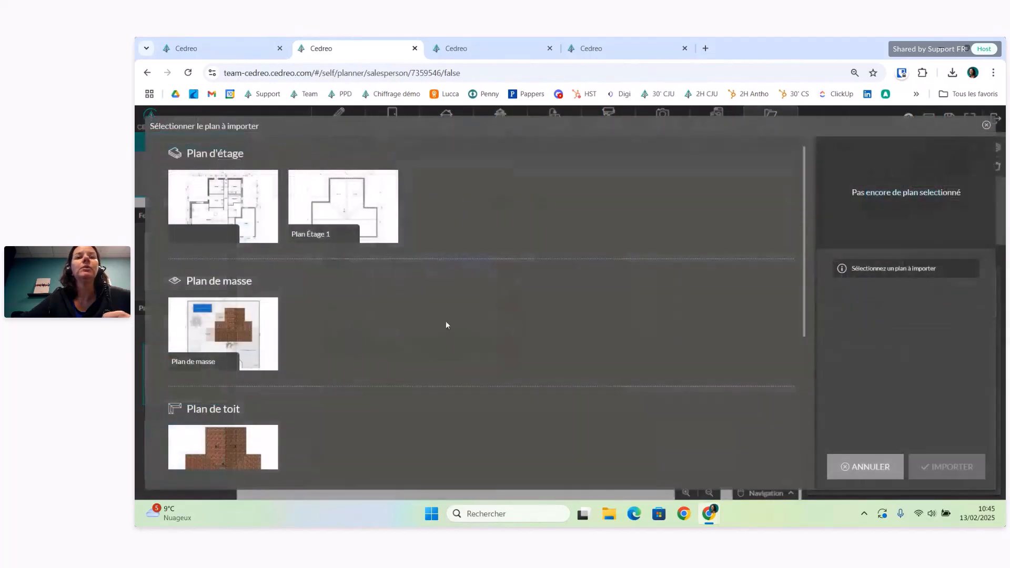
scroll(378, 373, "down", 5)
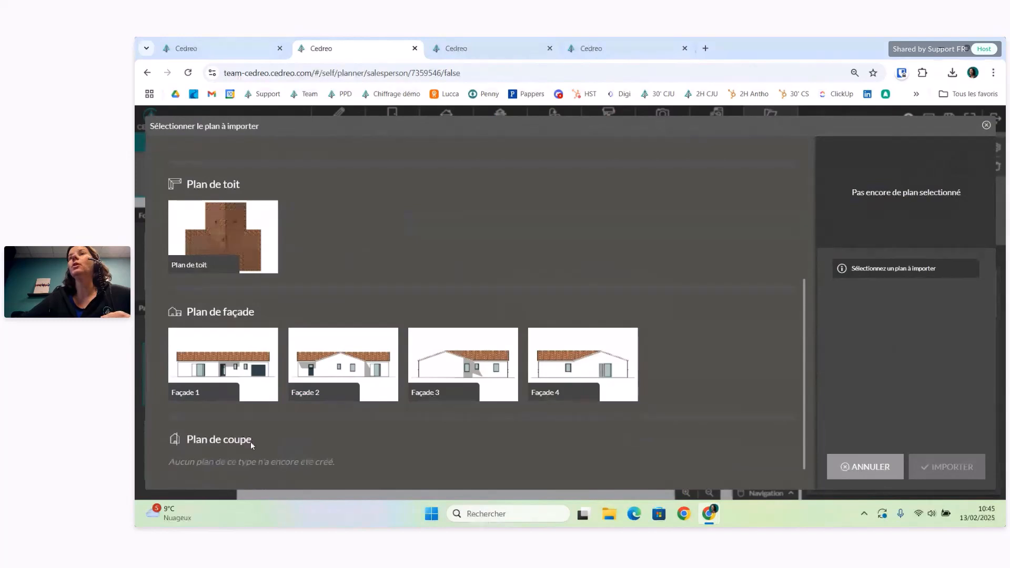
left_click(223, 380)
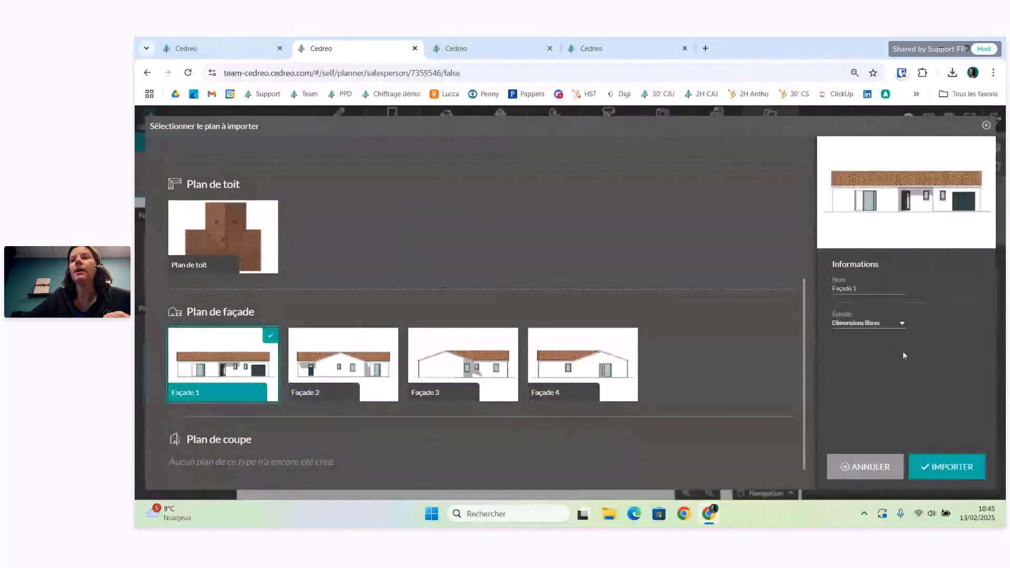
left_click(947, 468)
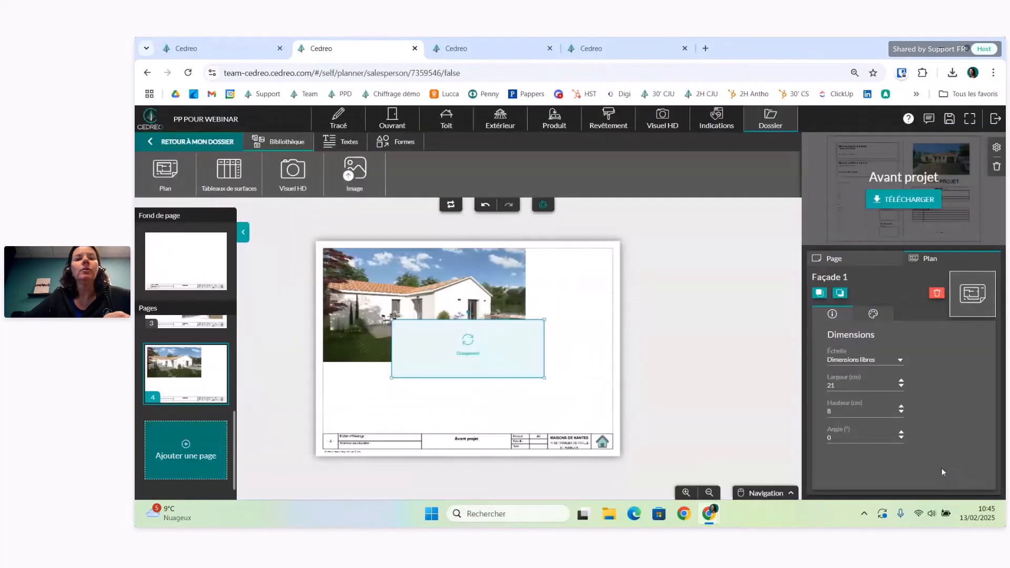
Move the Façade 1 plan below the exterior visual and enlarge it to about 25 × 9.5 cm.
left_click_drag(525, 393, 510, 382)
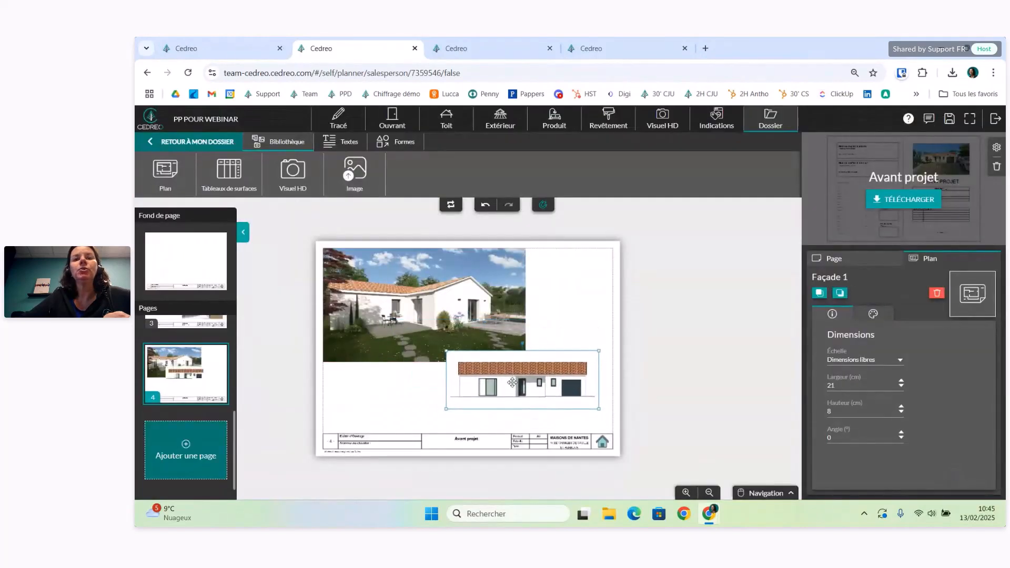
left_click_drag(598, 410, 614, 416)
left_click(574, 399)
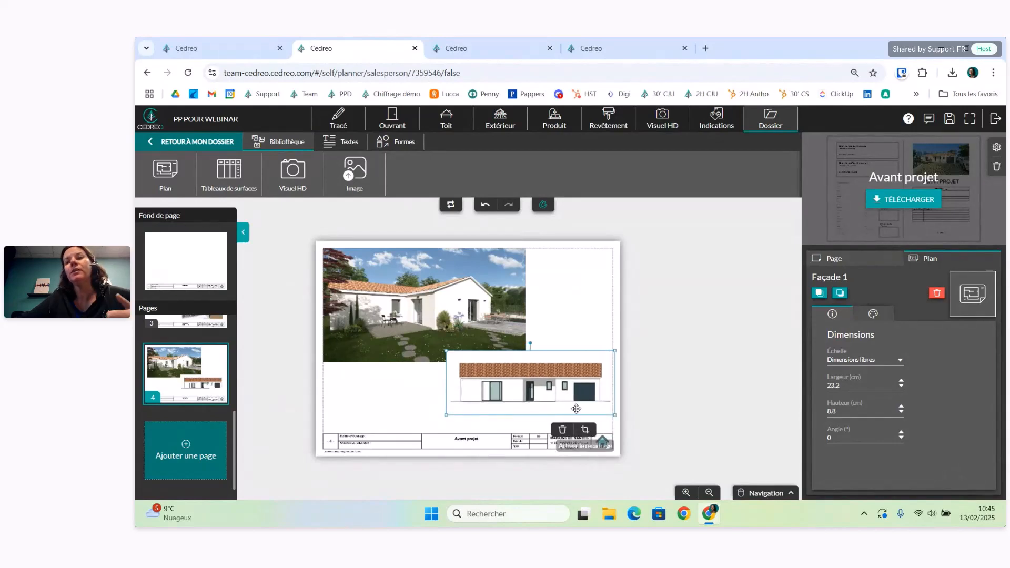
left_click_drag(533, 387, 516, 384)
left_click_drag(597, 412, 607, 426)
scroll(565, 448, "up", 2)
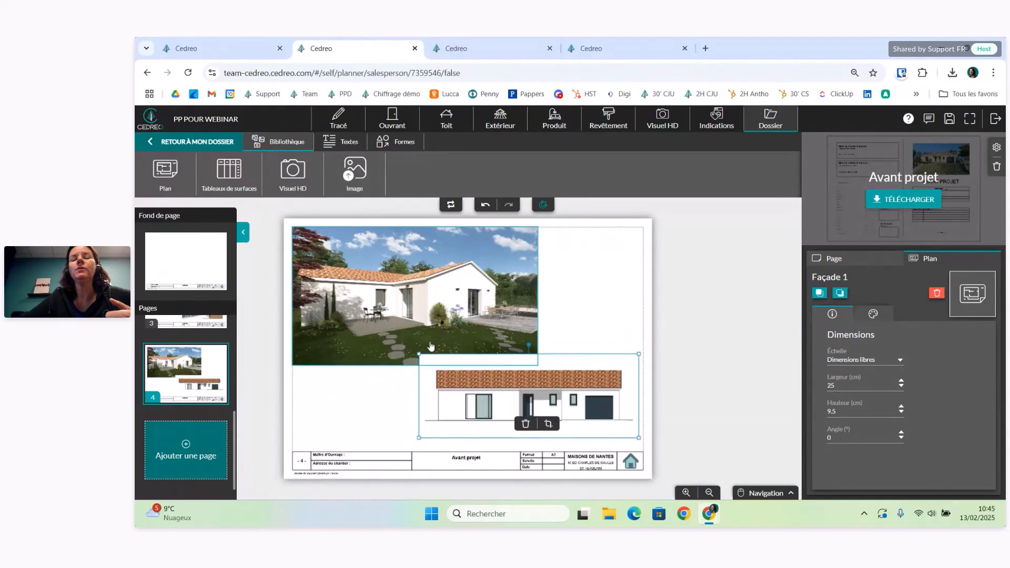
Send the façade plan behind the exterior visual and centre both elements horizontally on page 4.
left_click(841, 294)
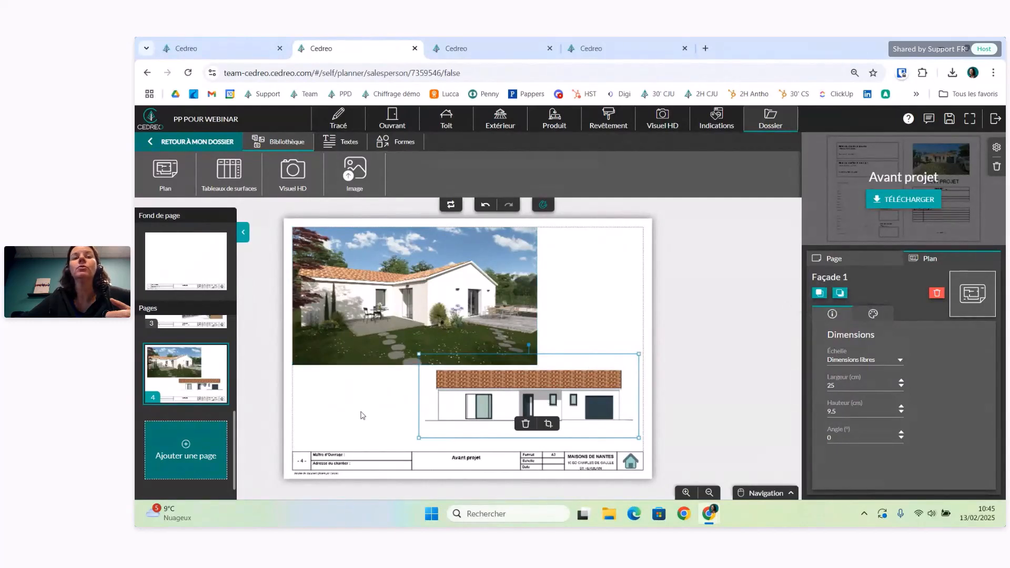
left_click(362, 415)
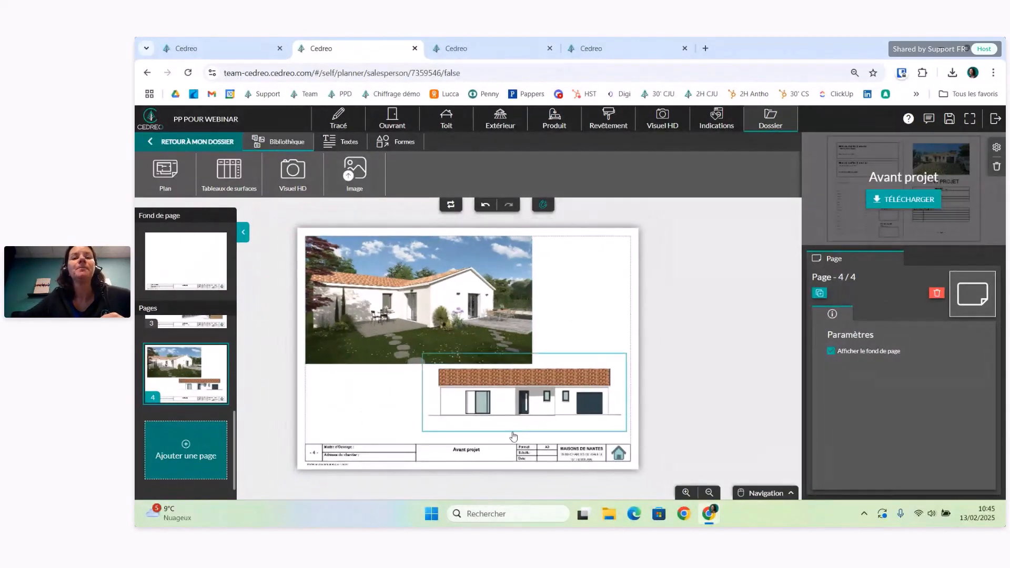
left_click_drag(415, 290, 467, 292)
left_click_drag(528, 393, 476, 391)
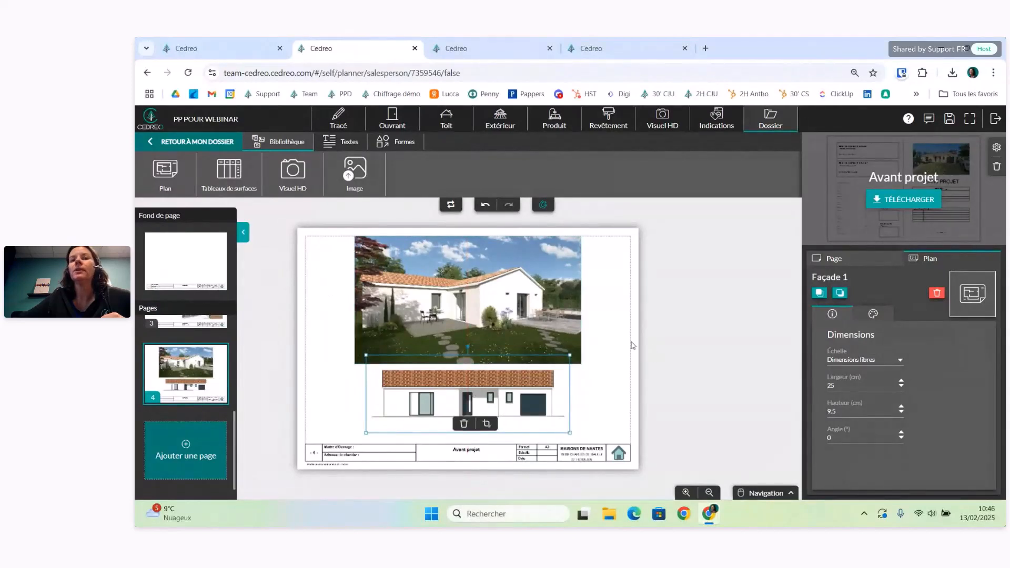
left_click(598, 385)
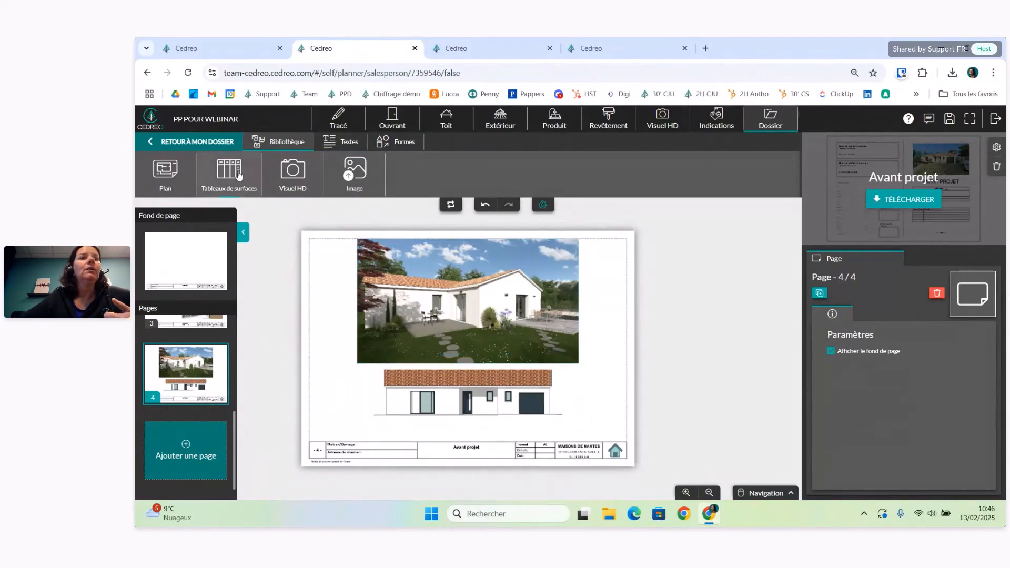
Reorder the pages so the exterior visual and façade page comes before the interior visuals page, and open it.
scroll(218, 399, "up", 1)
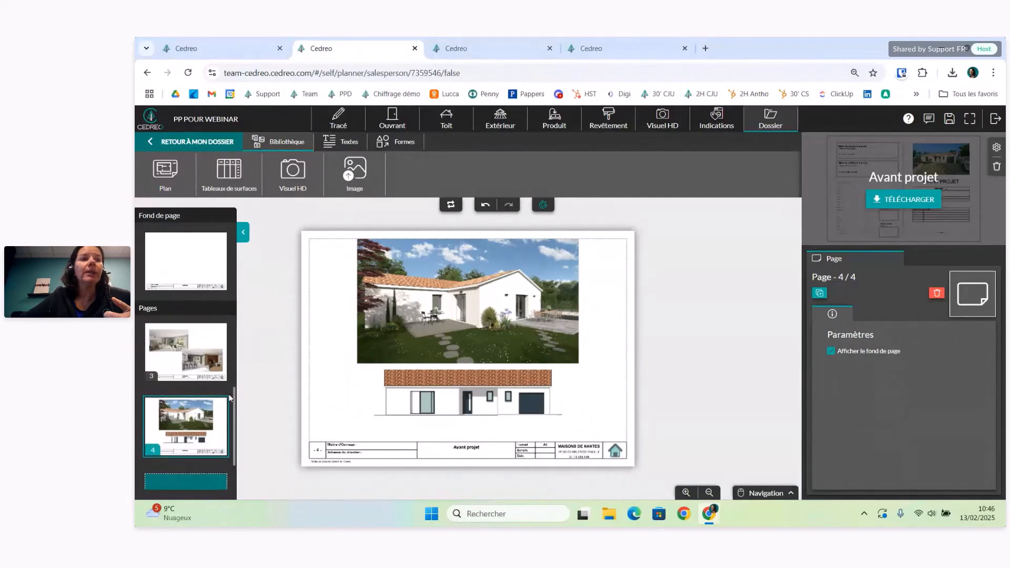
left_click_drag(187, 435, 189, 321)
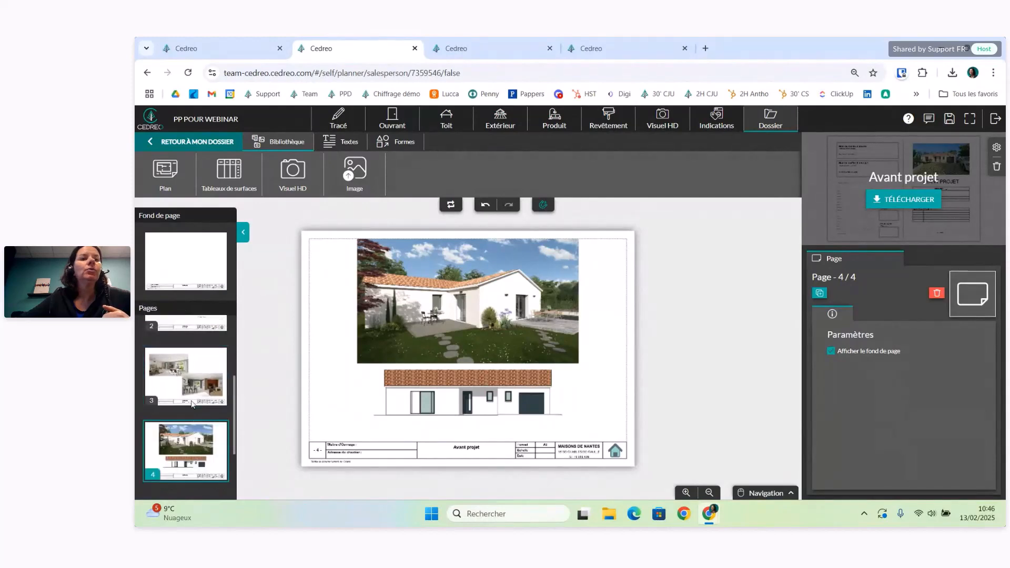
left_click_drag(184, 455, 185, 332)
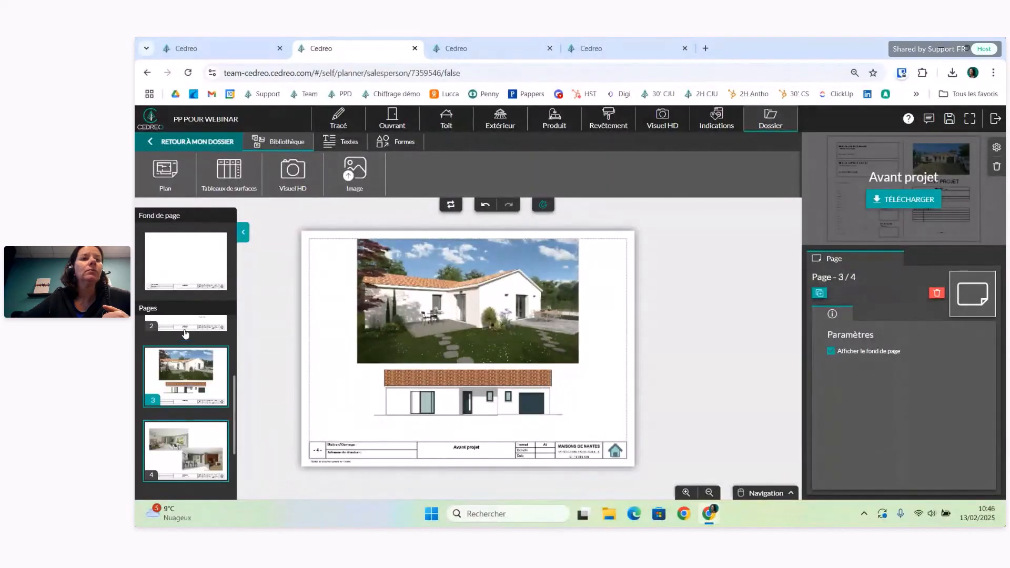
left_click(199, 384)
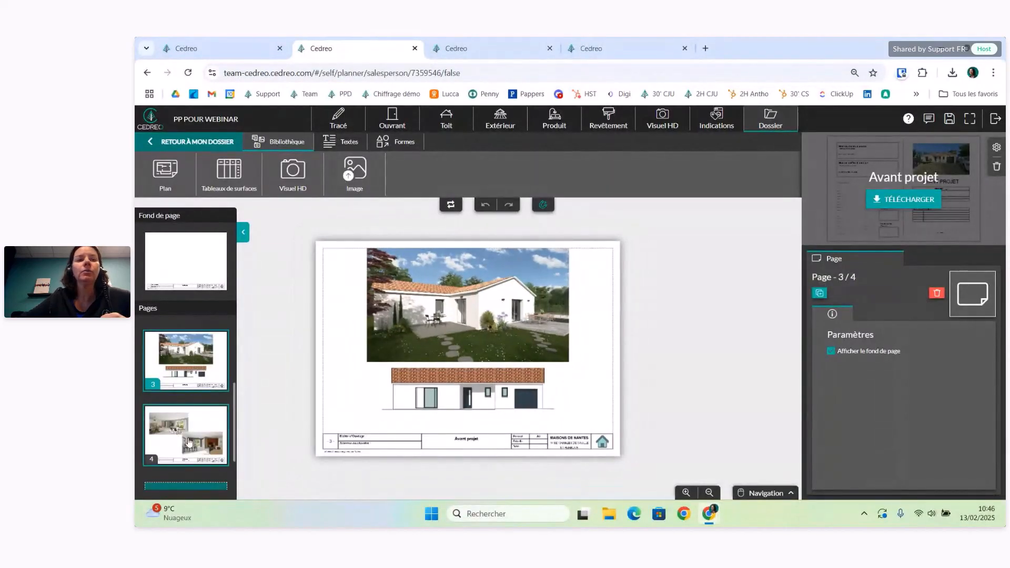
scroll(438, 367, "up", 2)
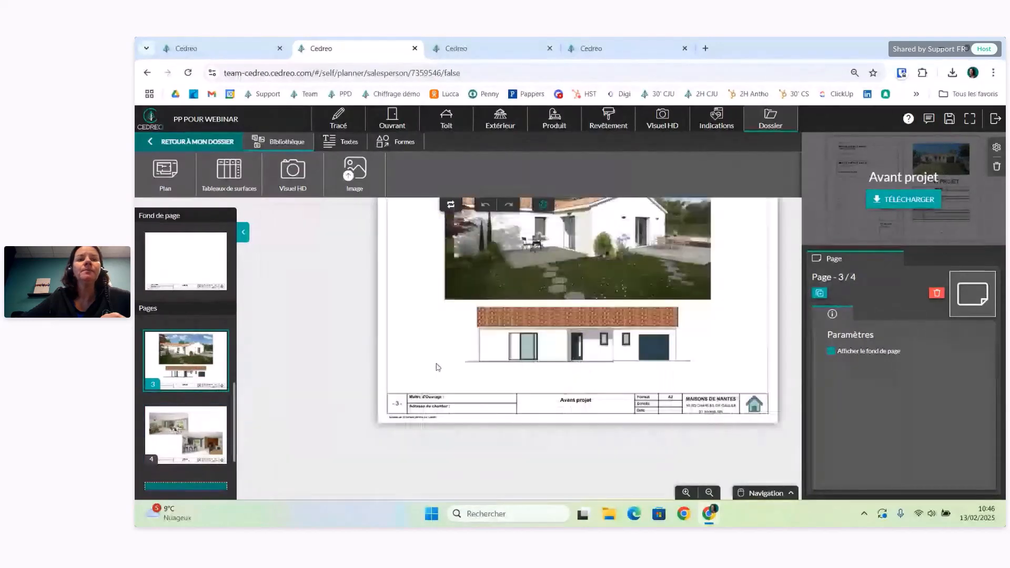
scroll(421, 384, "up", 2)
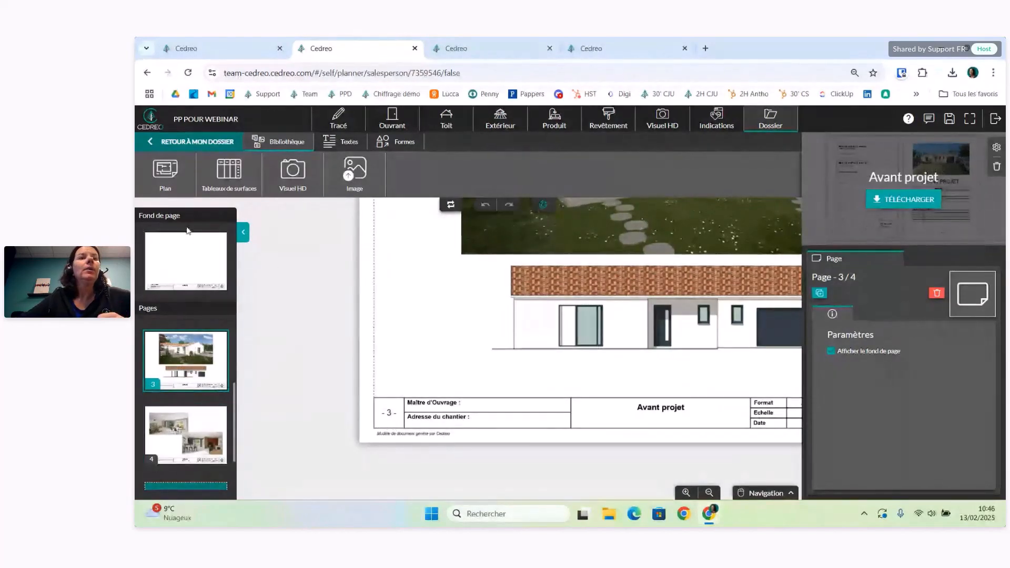
left_click(341, 142)
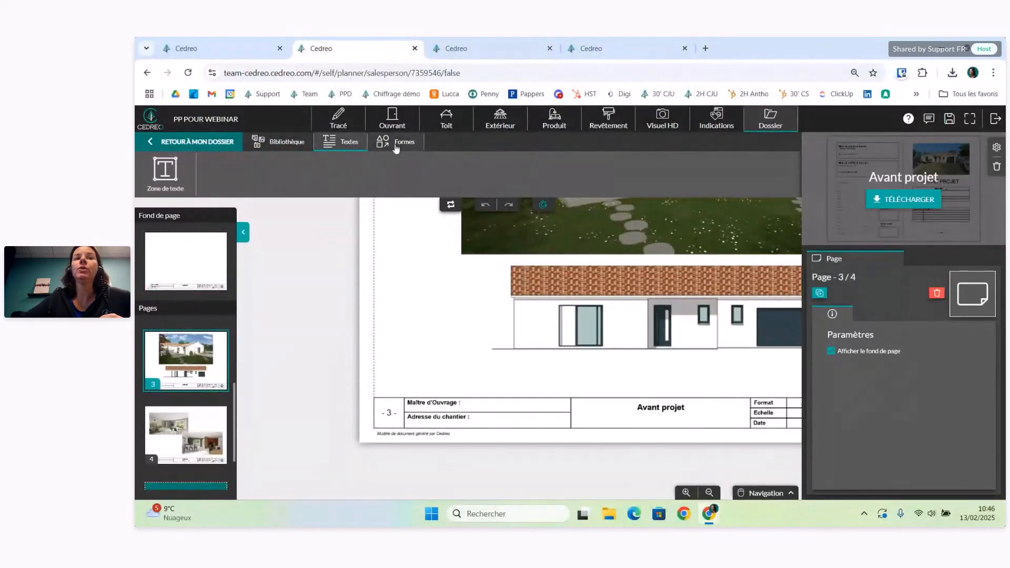
left_click(396, 141)
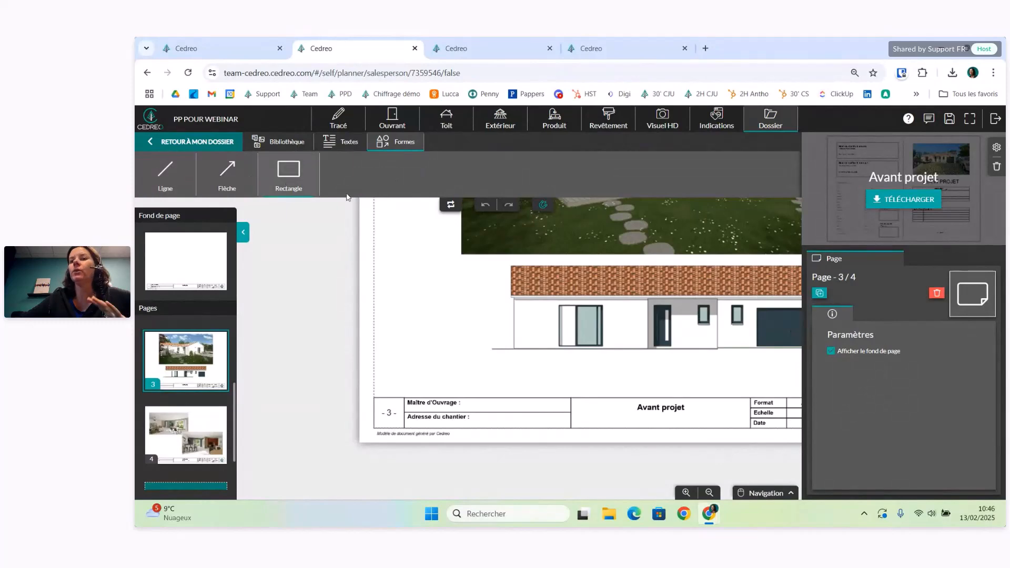
scroll(331, 338, "down", 3)
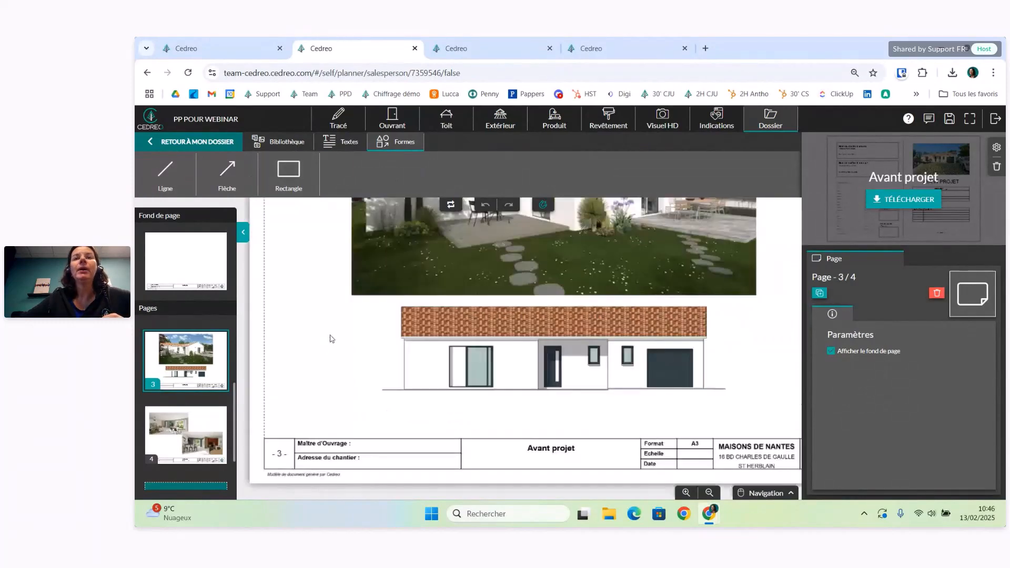
Generate the Avant projet PDF in Impression (maximum) quality with all pages, and dismiss the completion dialog.
left_click(909, 201)
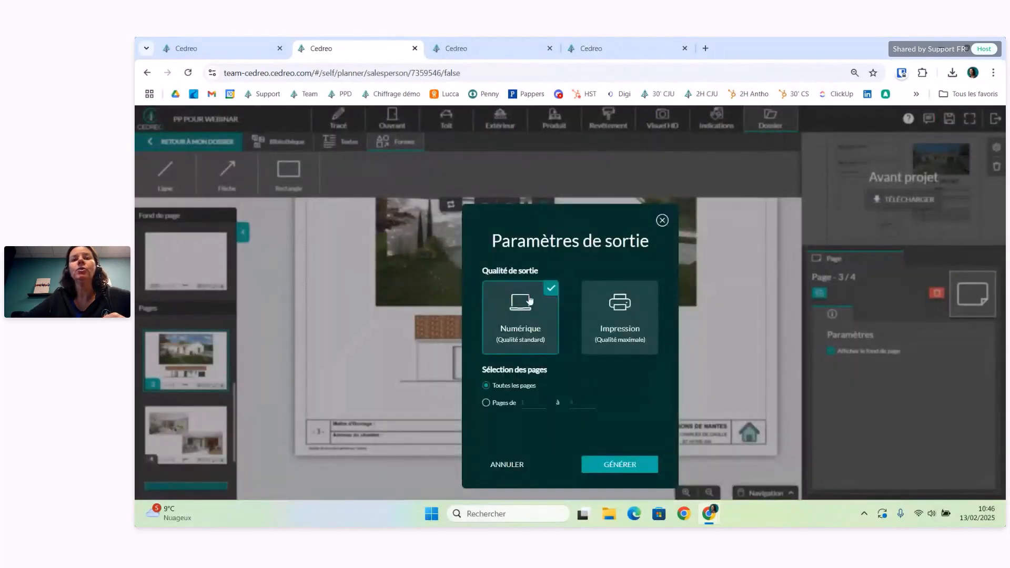
left_click(629, 325)
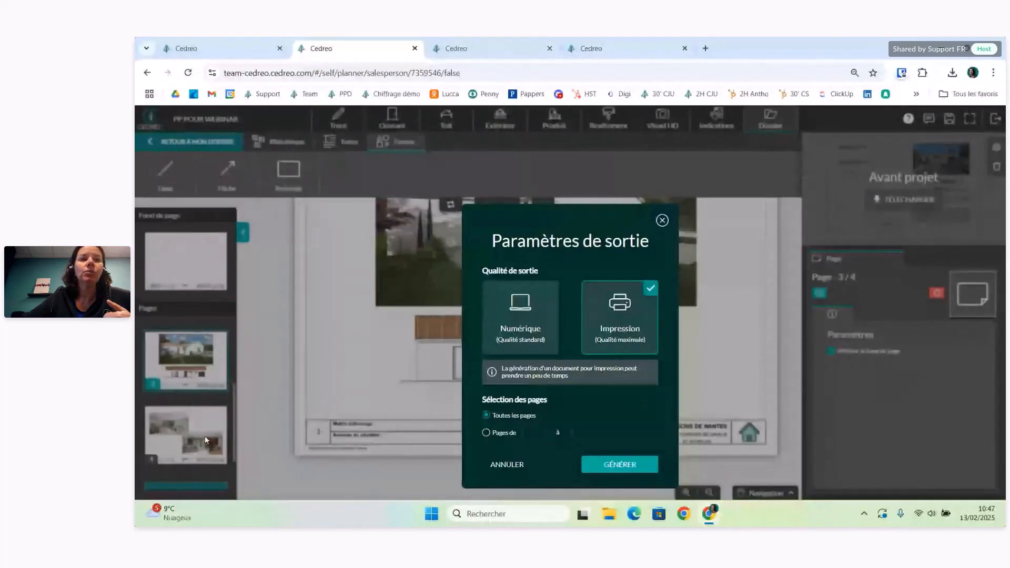
left_click(621, 470)
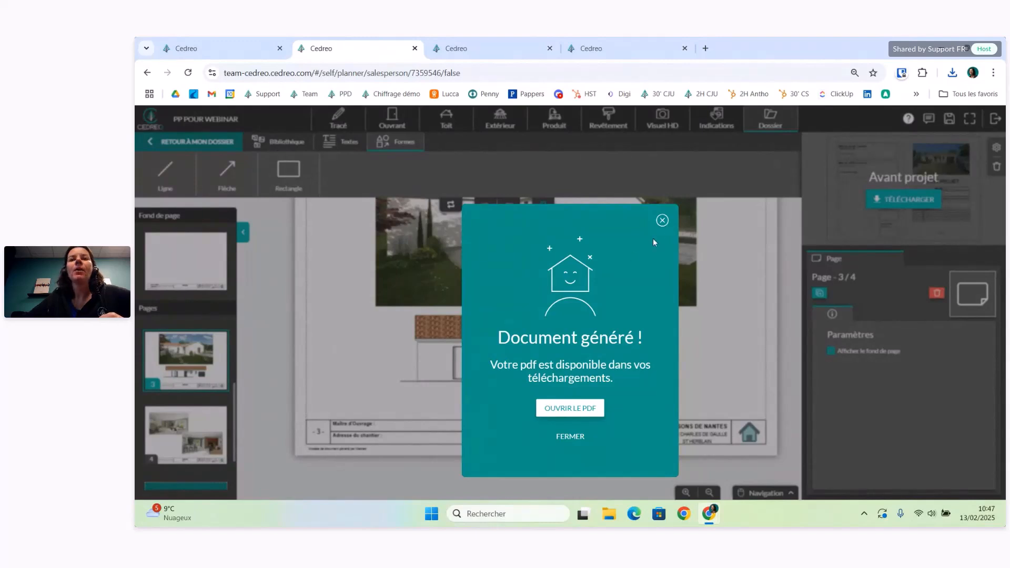
left_click(570, 436)
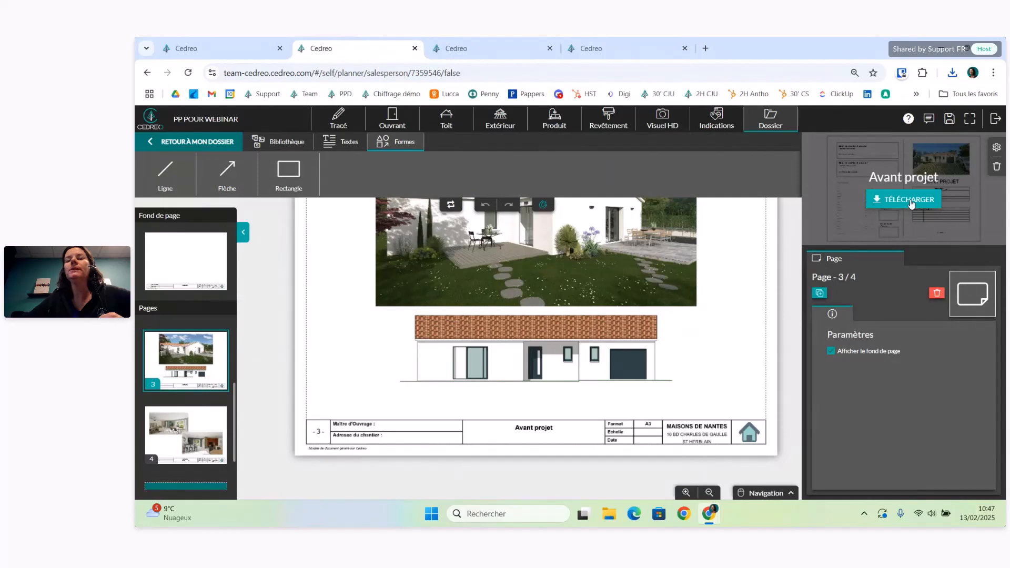
scroll(200, 368, "down", 1)
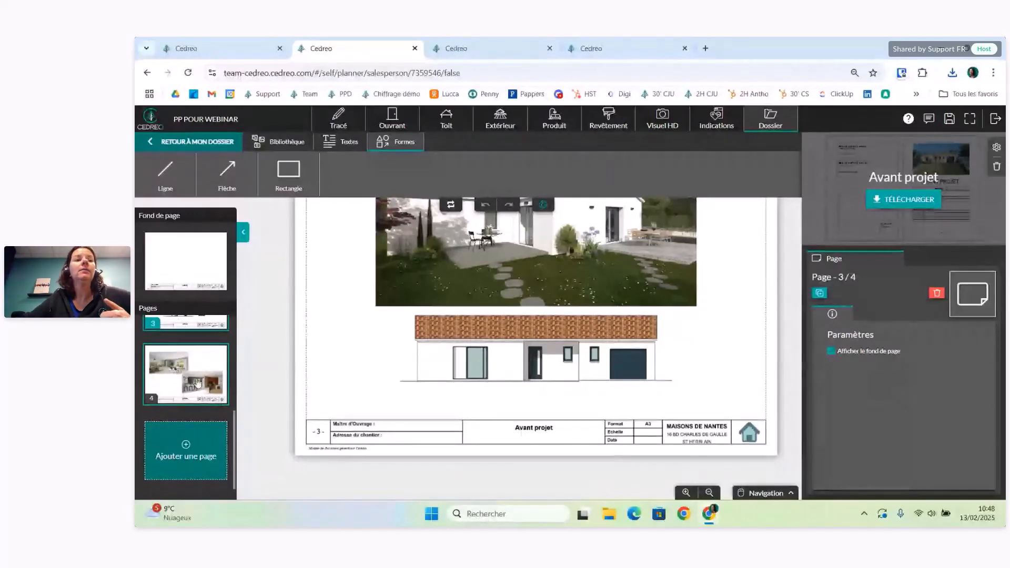
left_click(909, 201)
left_click(490, 402)
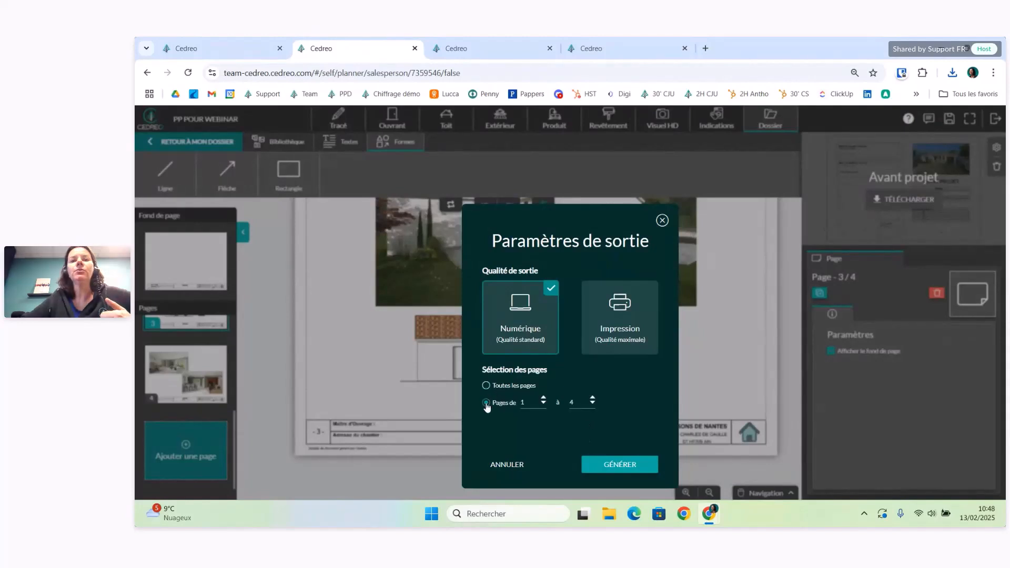
left_click(575, 402)
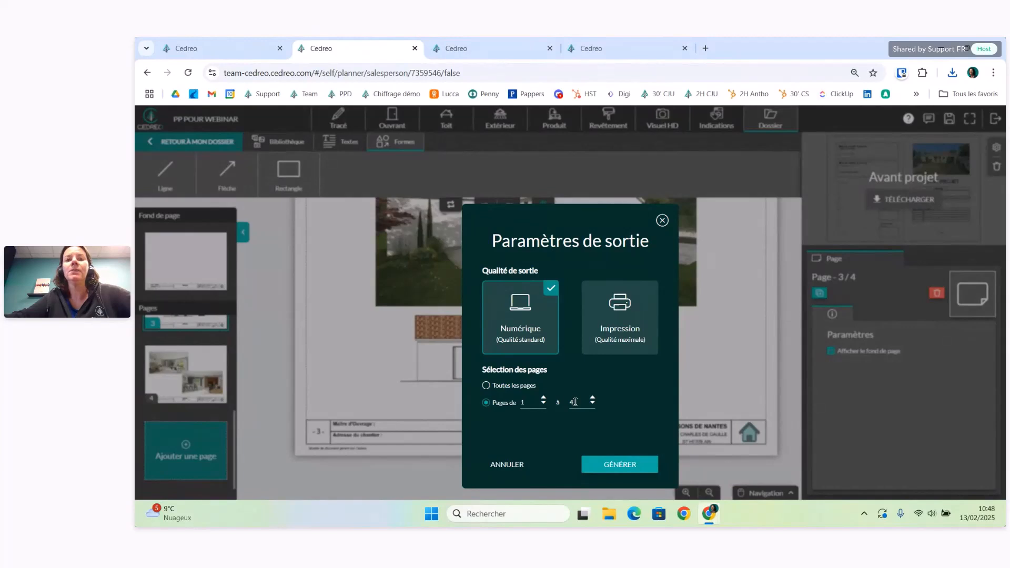
key("BackSpace")
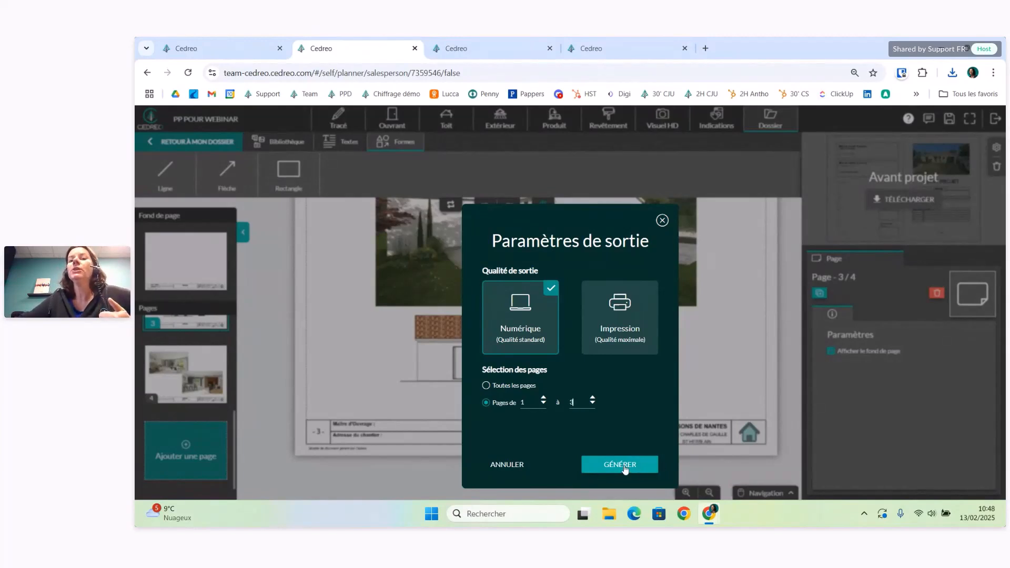
left_click(507, 464)
left_click(905, 200)
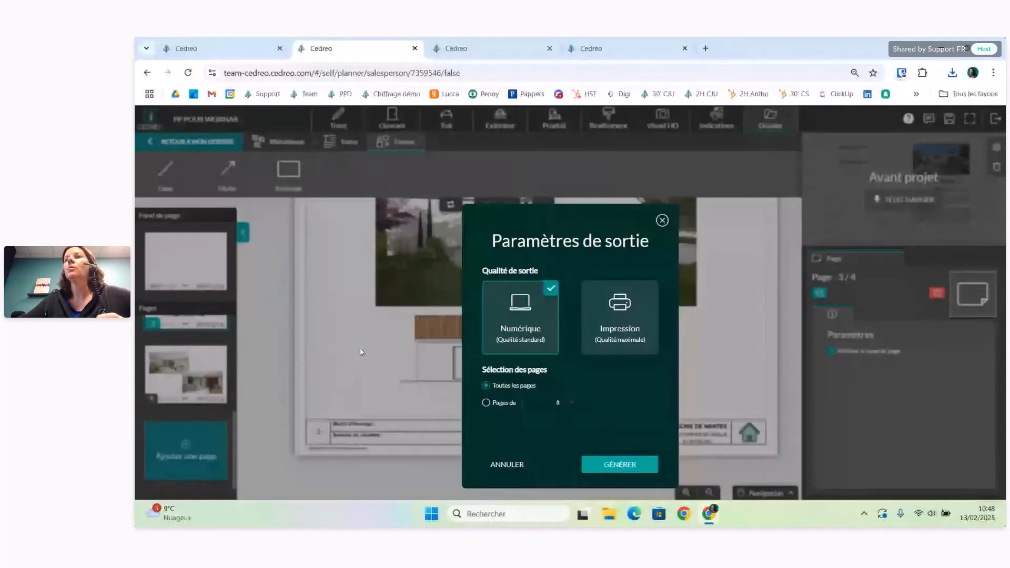
left_click(507, 407)
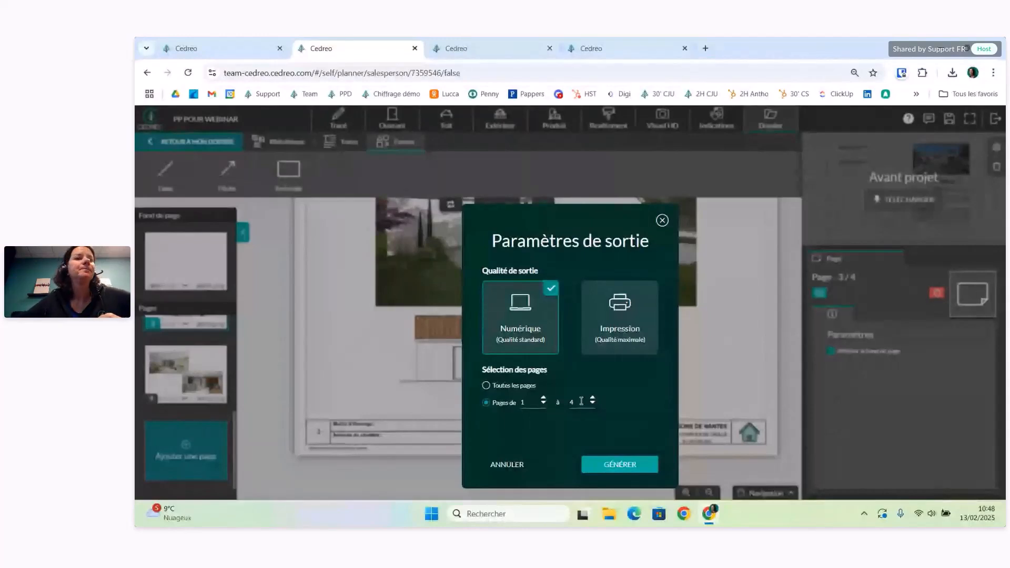
left_click(500, 464)
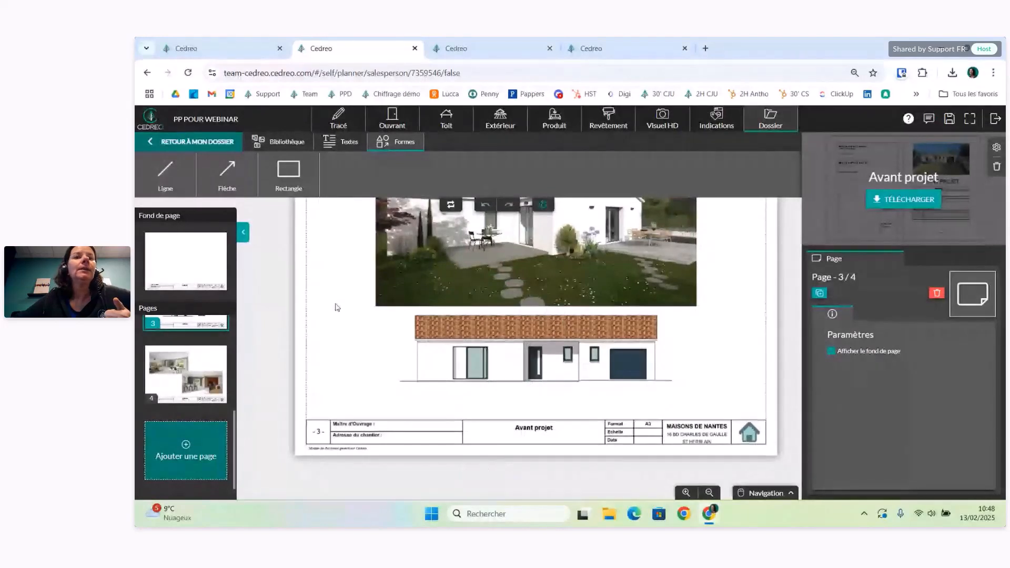
left_click(390, 277)
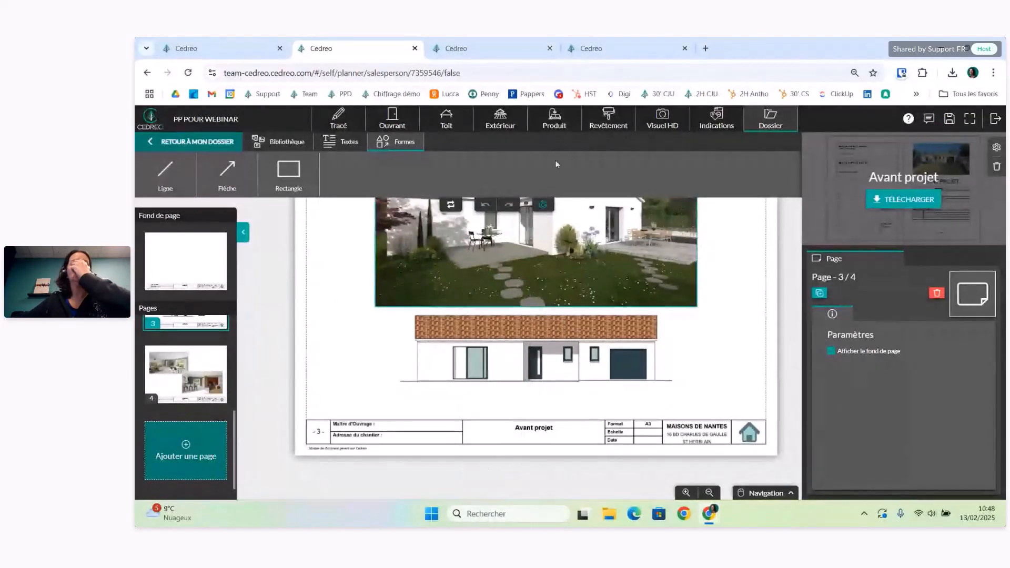
left_click(542, 170)
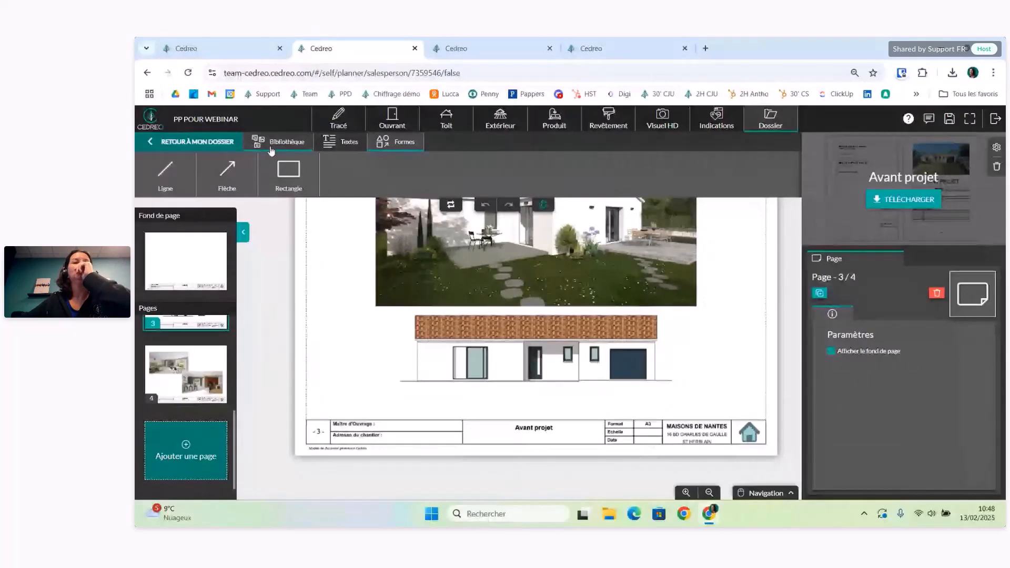
scroll(349, 352, "up", 1)
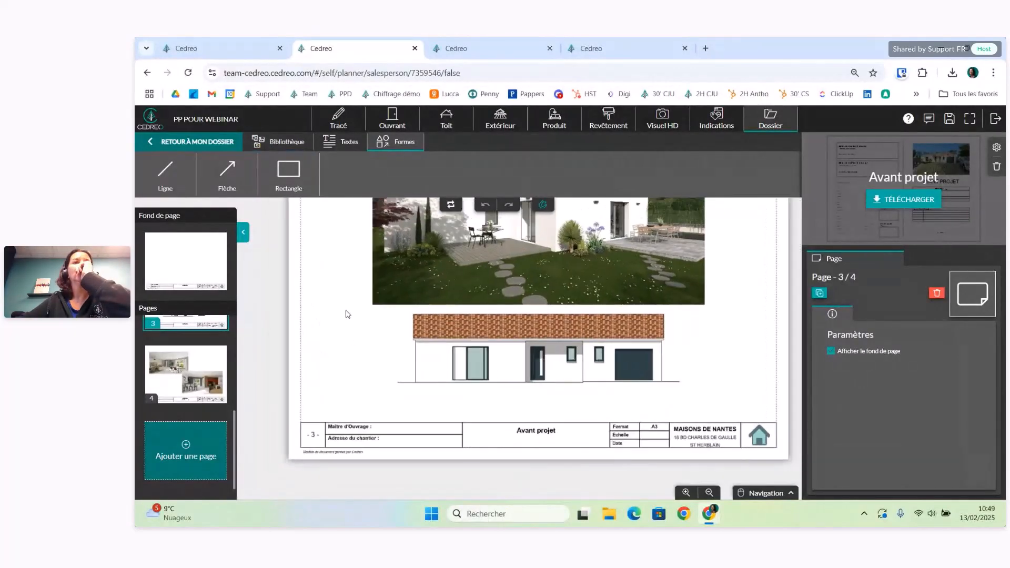
left_click_drag(344, 294, 342, 386)
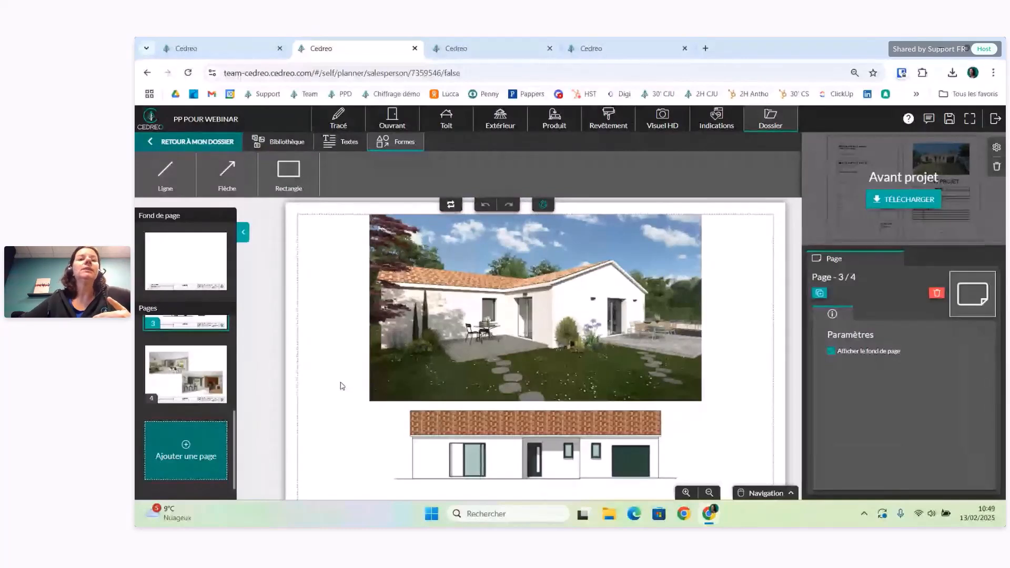
Open page 2 and import the detailed RDC surface table into its empty table placeholder.
scroll(192, 381, "up", 3)
left_click(192, 382)
scroll(430, 345, "up", 3)
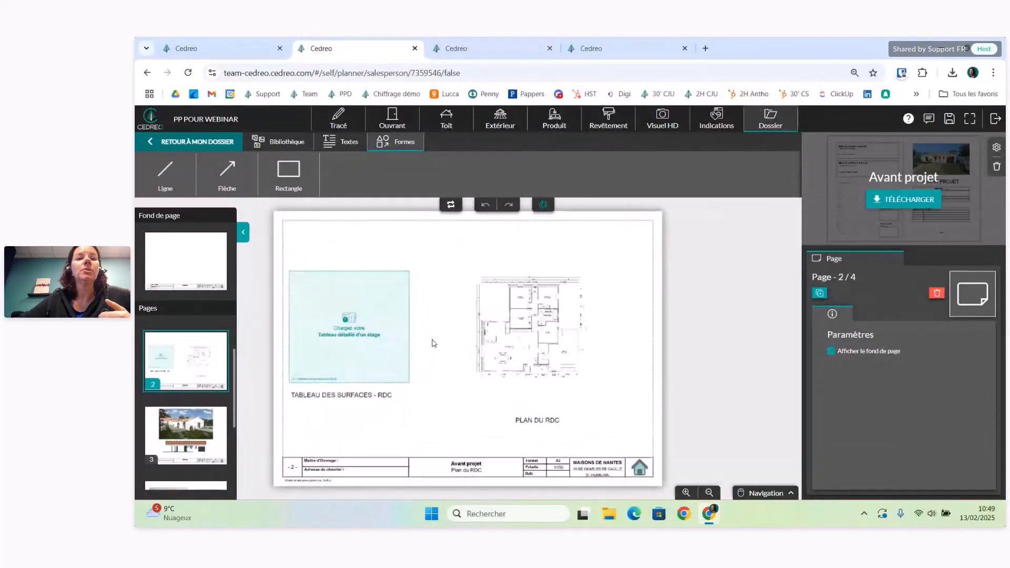
left_click(442, 322)
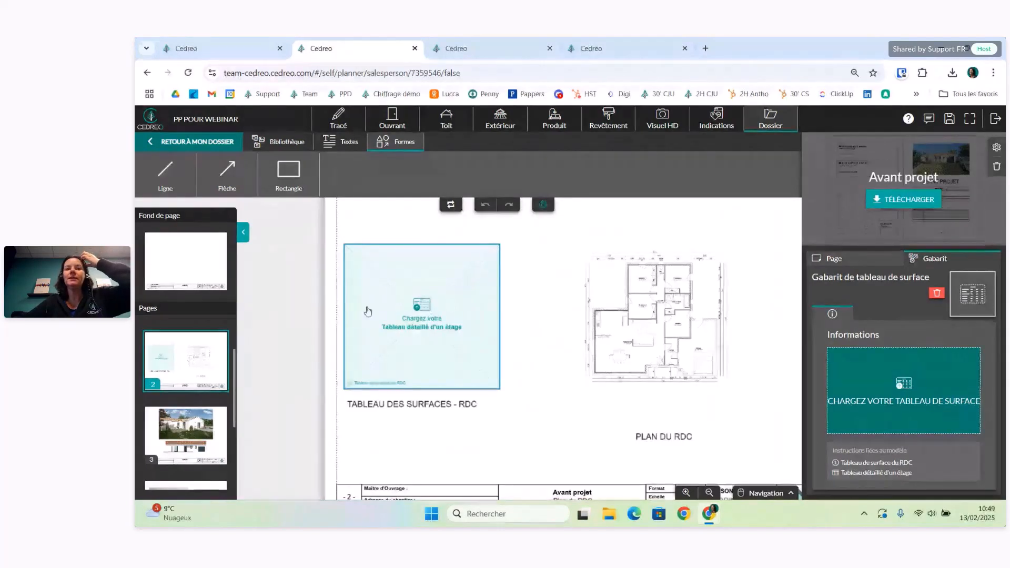
left_click(903, 390)
left_click(216, 181)
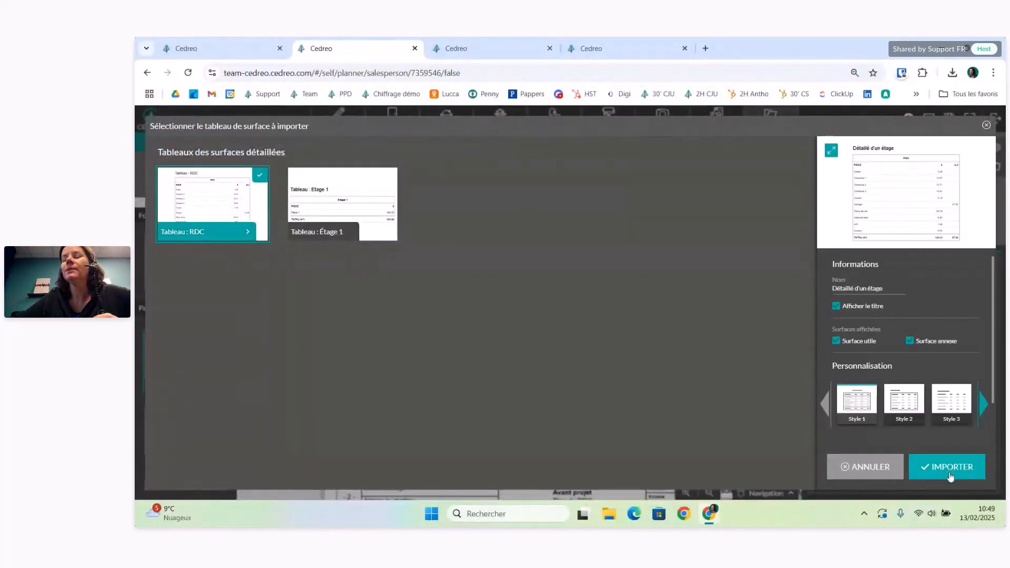
left_click(950, 477)
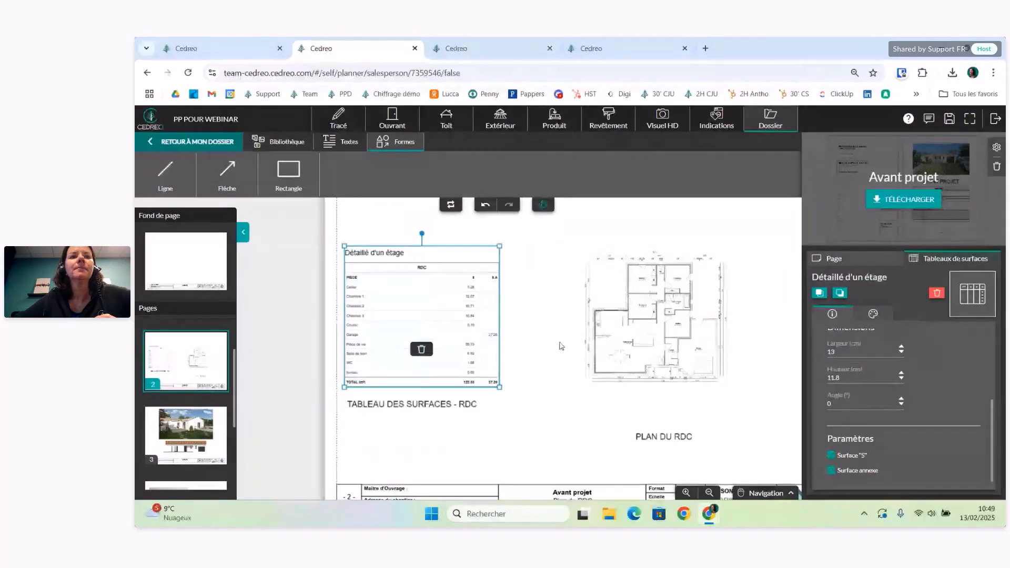
Examine the imported RDC surface table, the floor plan and the scale field in page 2's title block.
scroll(561, 346, "up", 1)
scroll(561, 346, "up", 2)
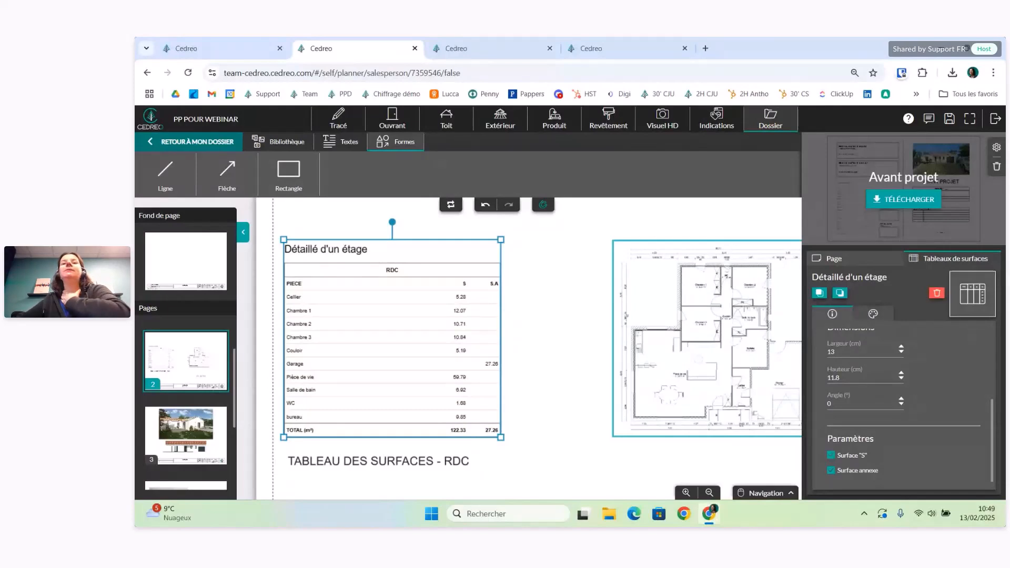
left_click_drag(583, 354, 549, 341)
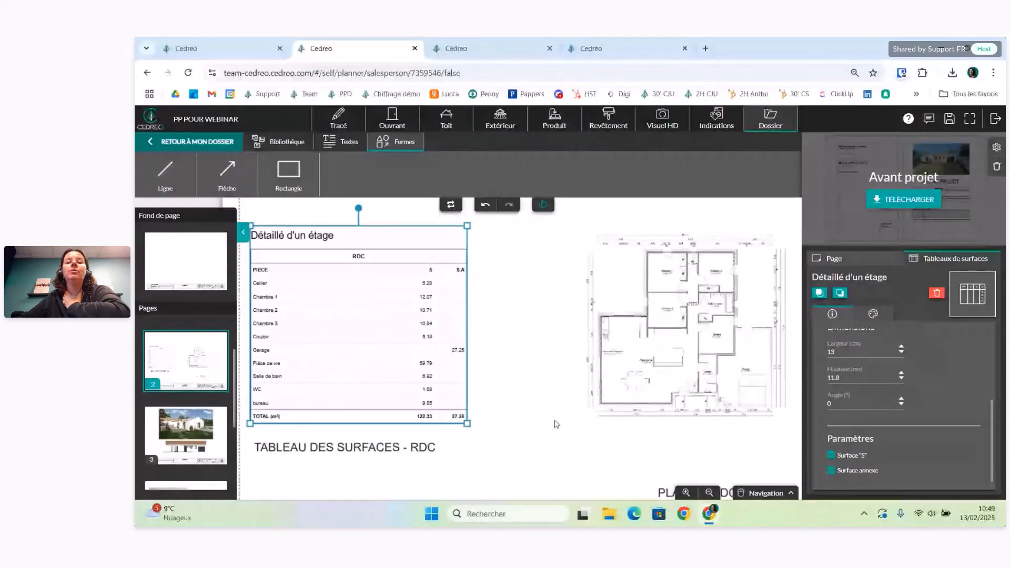
scroll(530, 427, "down", 2)
scroll(589, 426, "down", 2)
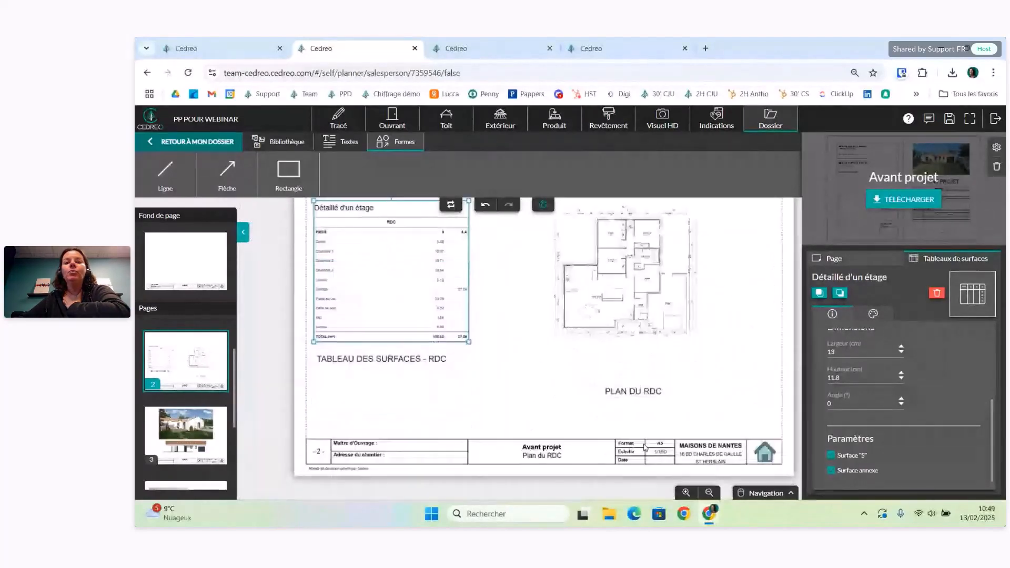
scroll(642, 442, "up", 1)
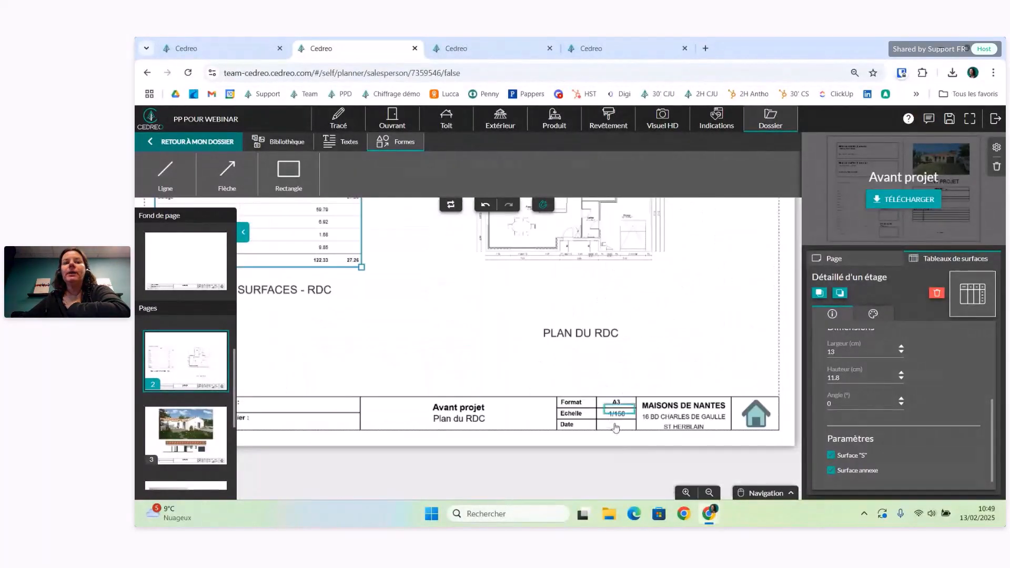
scroll(465, 307, "up", 2)
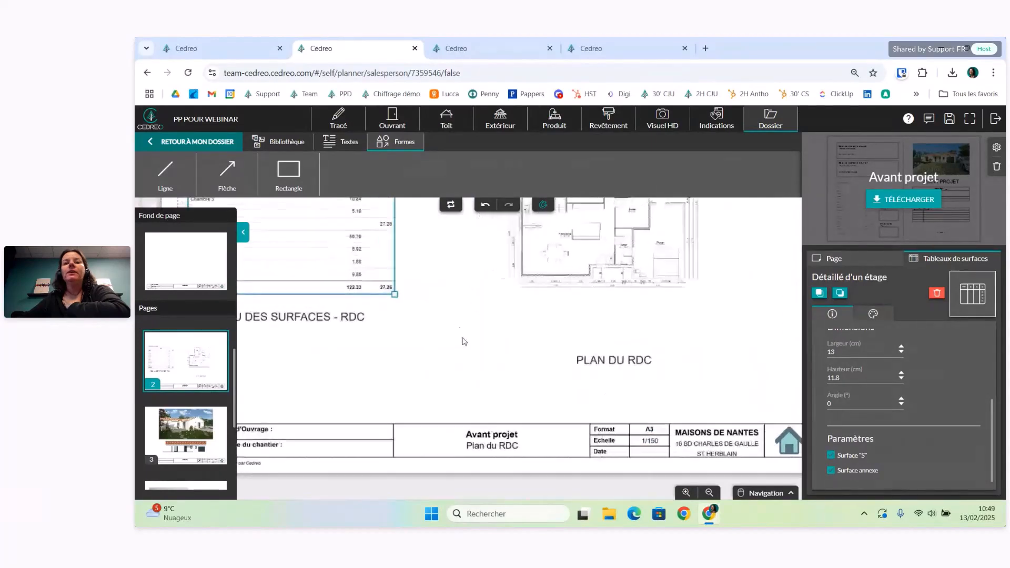
scroll(715, 316, "up", 2)
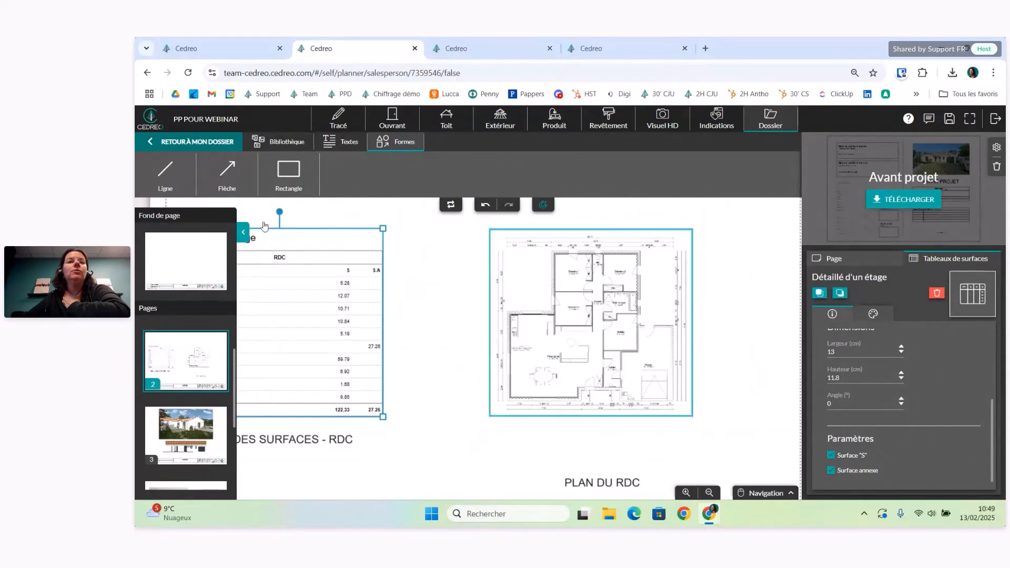
Place a text box centred directly below the RDC floor plan on page 2.
left_click(343, 143)
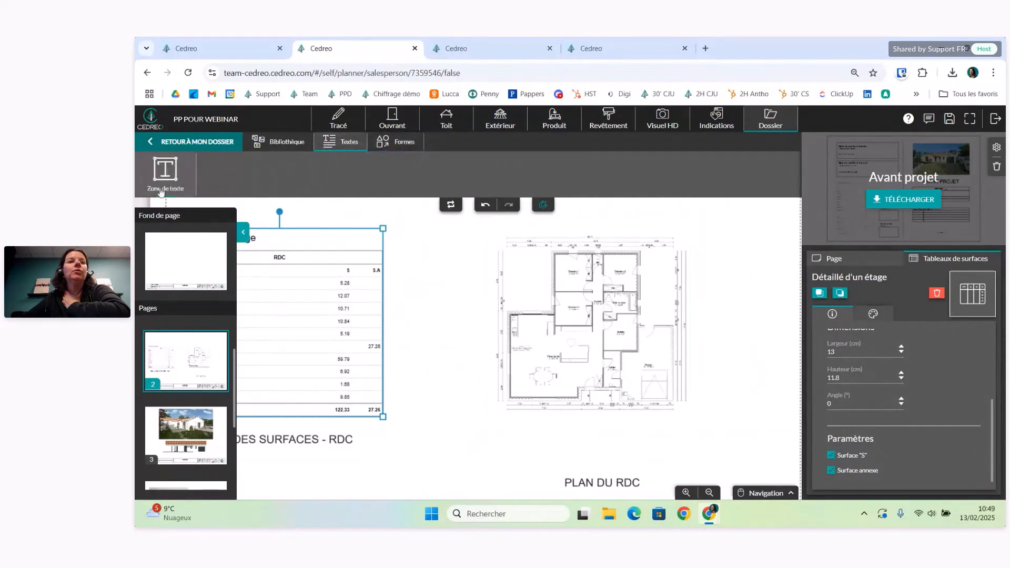
left_click(164, 173)
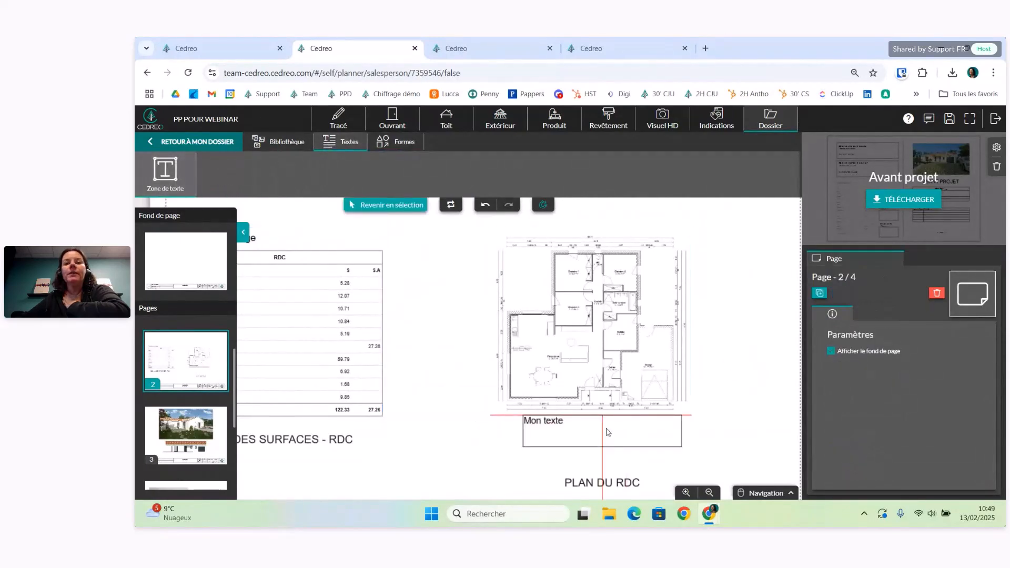
left_click(607, 433)
Replace the placeholder text in the box below the RDC plan with "echelle à compléter".
double_click(576, 425)
triple_click(309, 440)
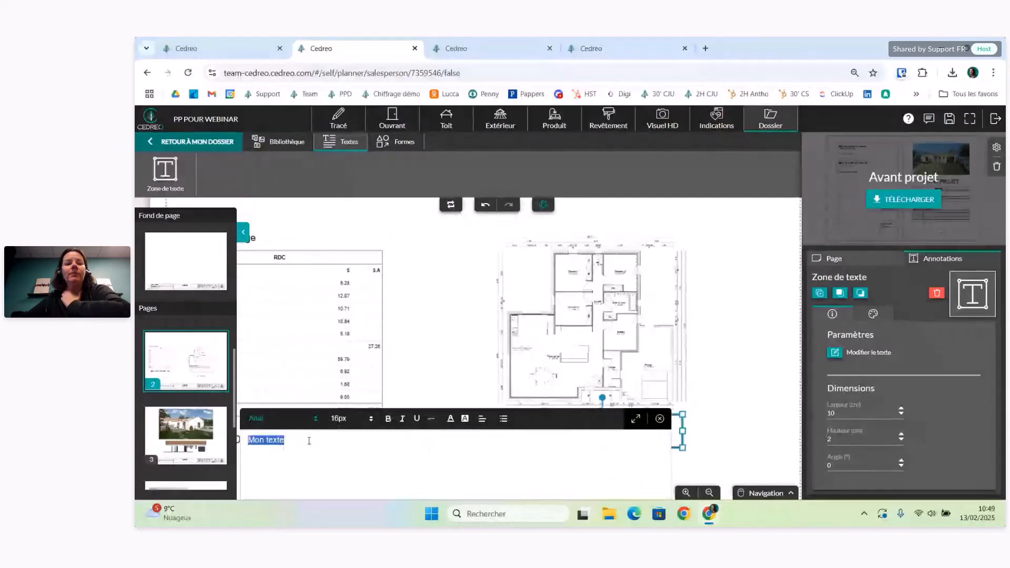
type("2")
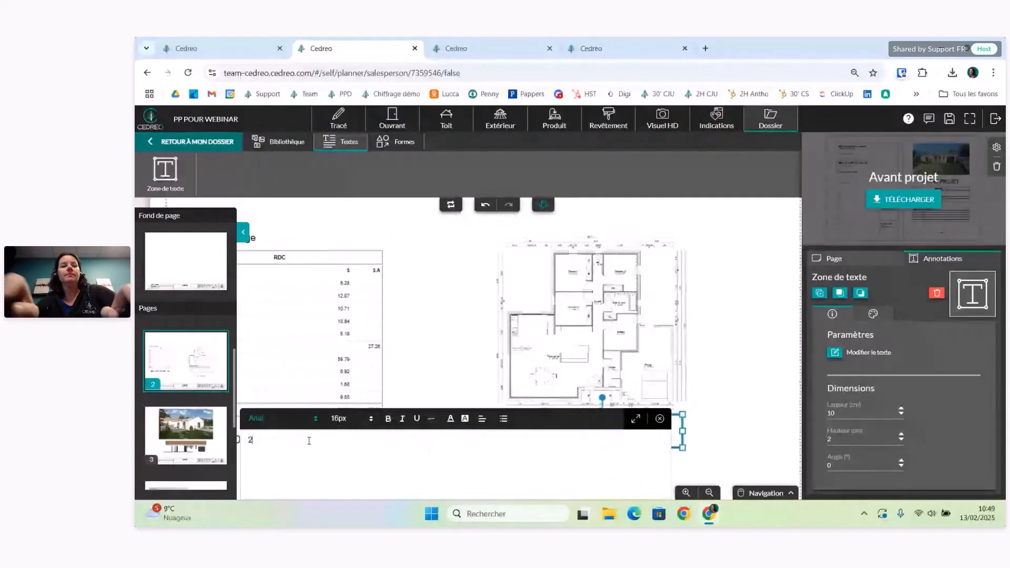
key("BackSpace")
type("edhelle à comple")
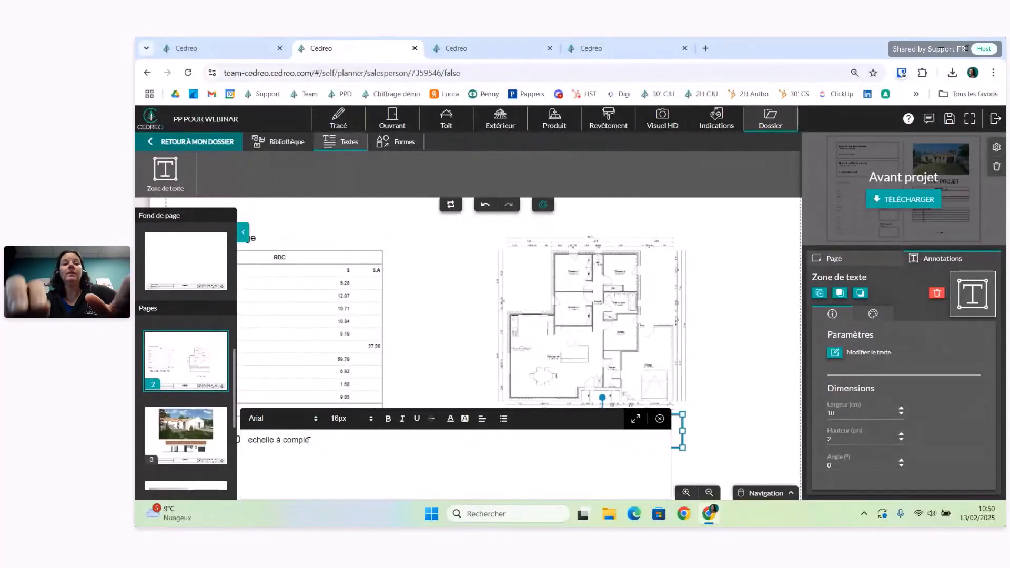
key("BackSpace")
type("éter")
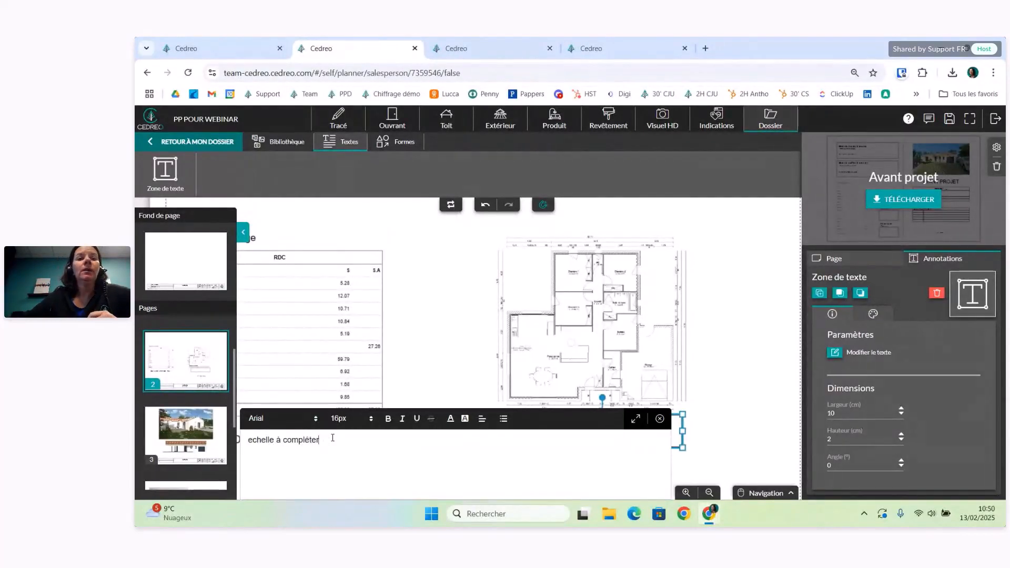
left_click(427, 364)
left_click(601, 434)
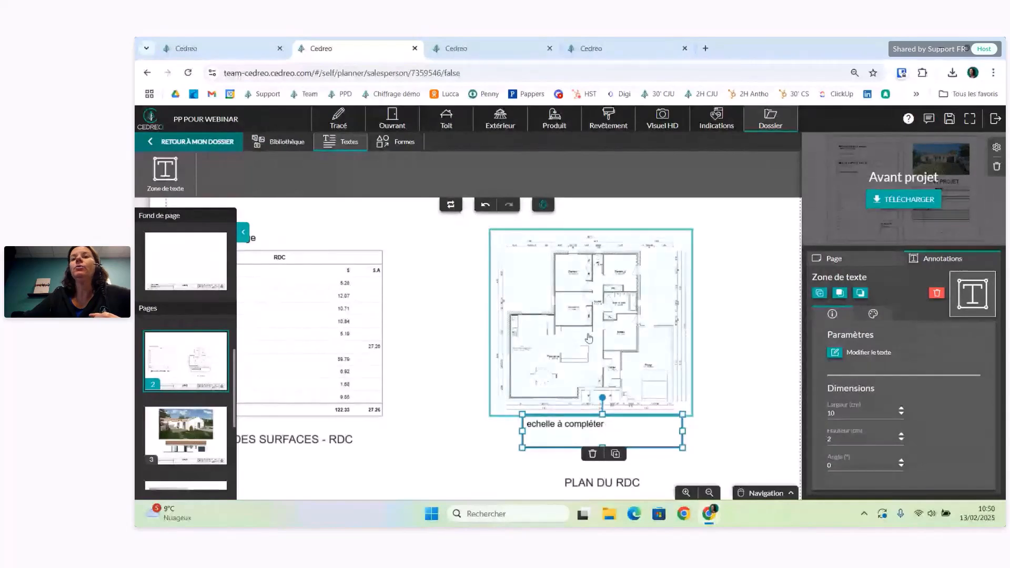
left_click(561, 411)
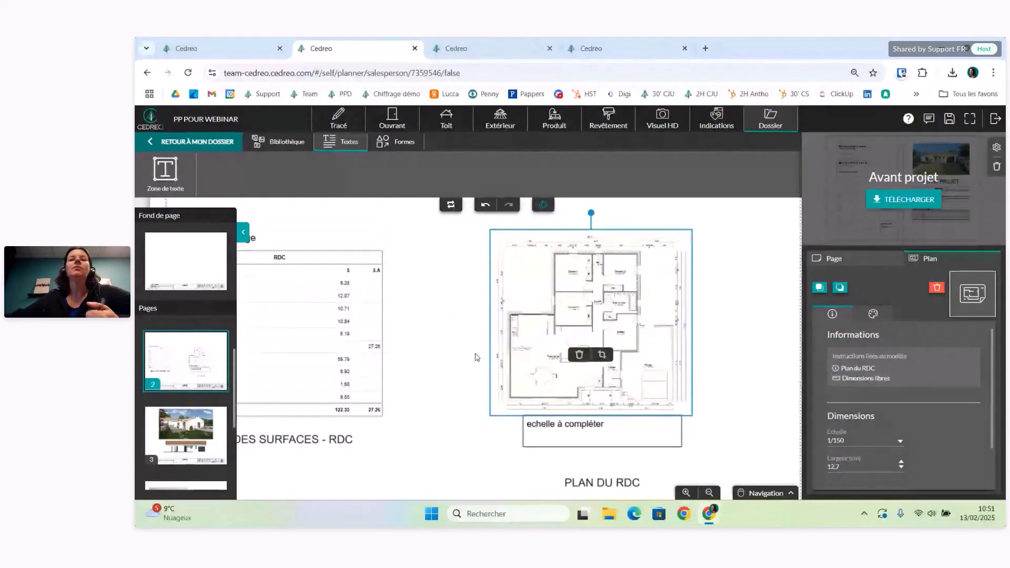
left_click(443, 349)
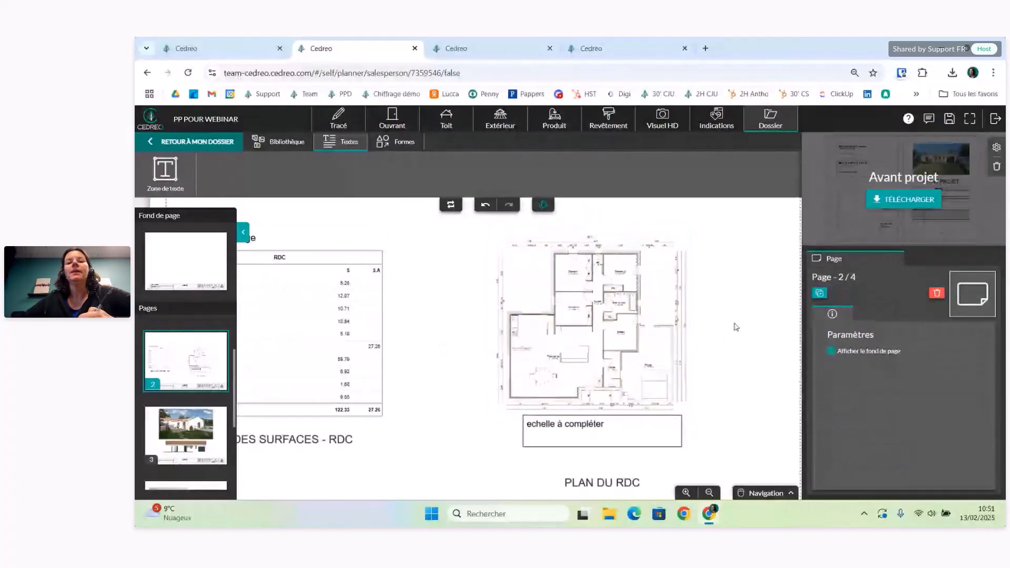
left_click_drag(732, 327, 779, 358)
scroll(471, 393, "down", 3)
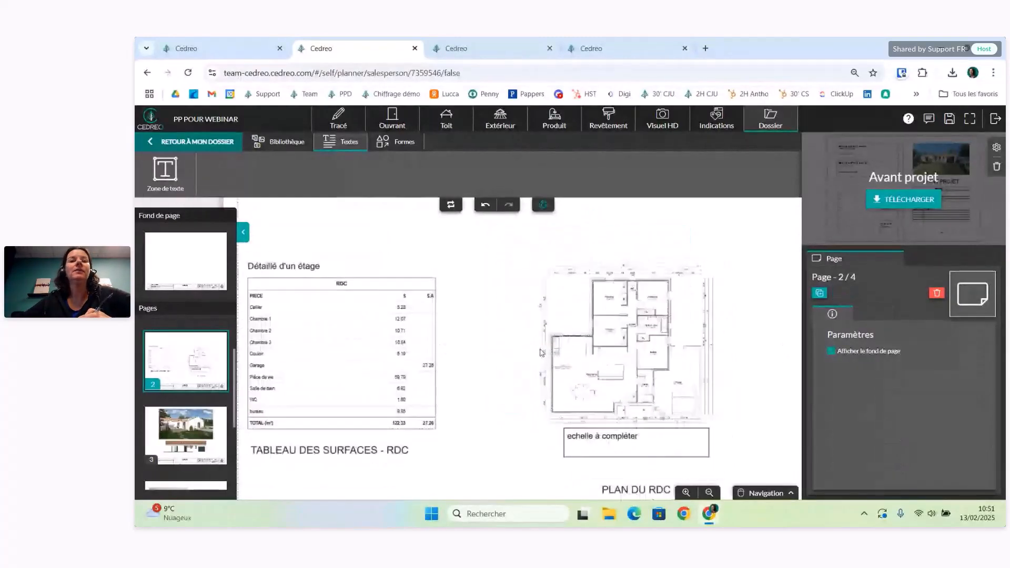
left_click_drag(471, 393, 473, 383)
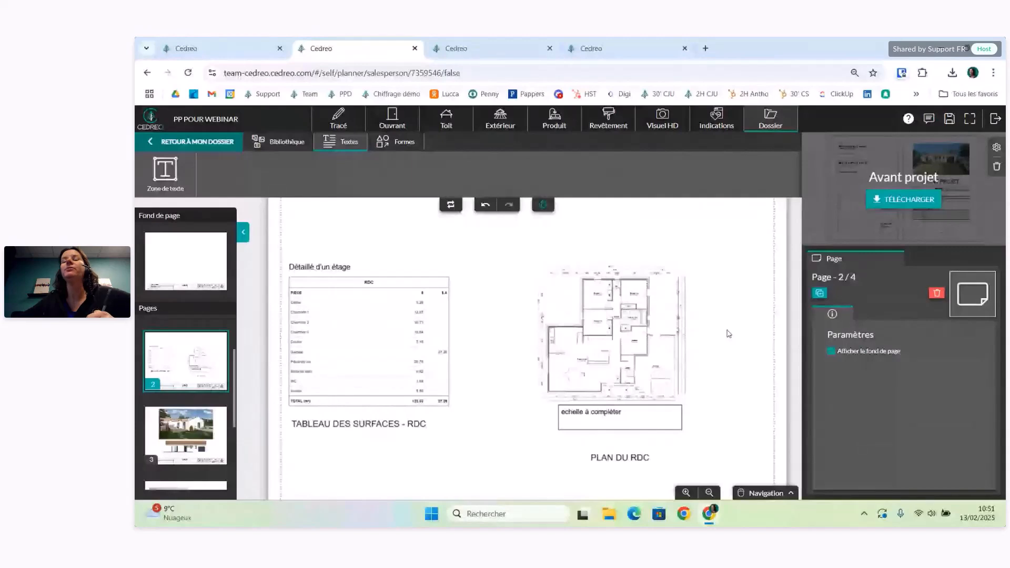
scroll(728, 333, "down", 2)
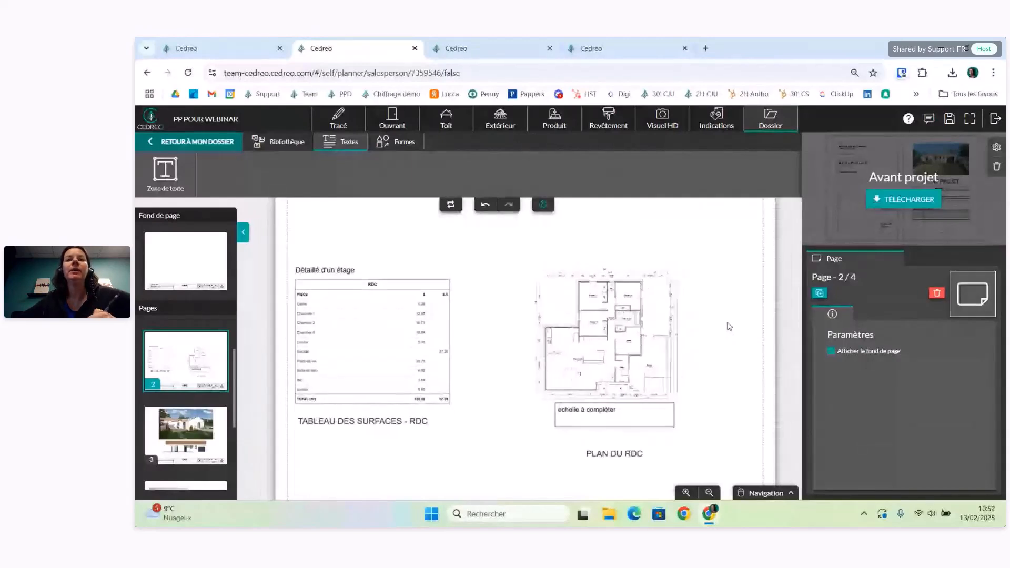